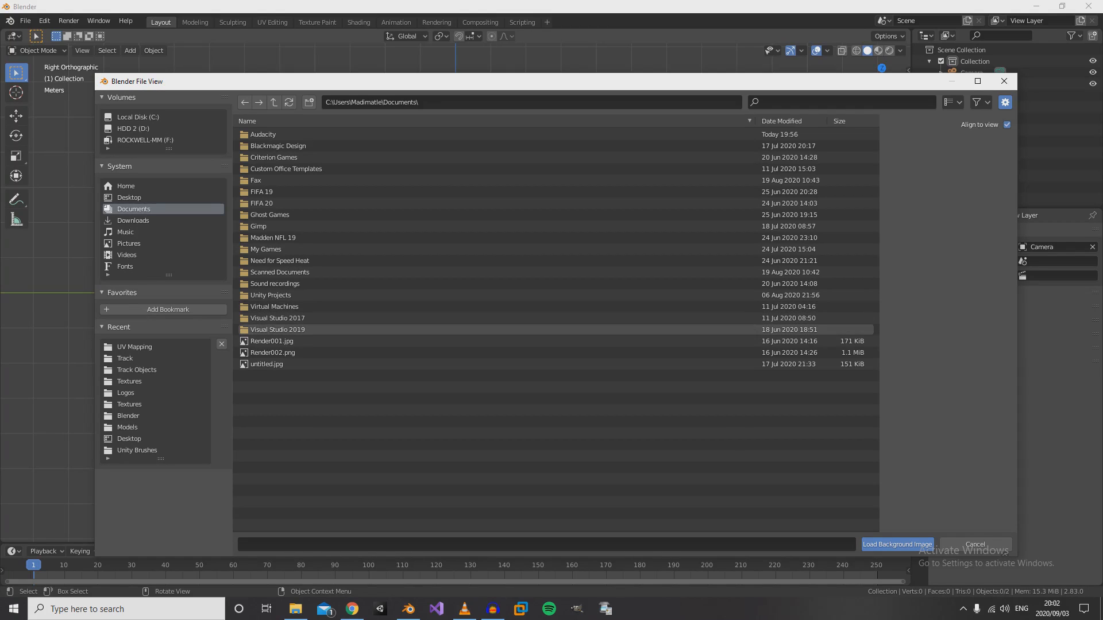
- Load Firelle_SS.png from the recent UV Mapping folder as a background image aligned to the right view
click(137, 370)
click(134, 346)
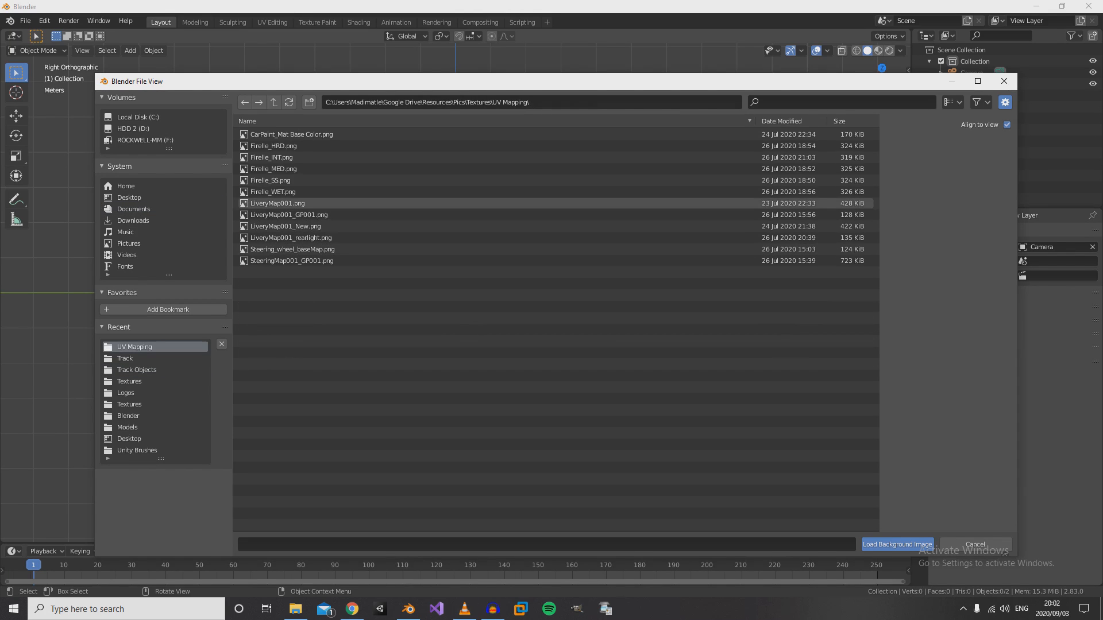
click(270, 180)
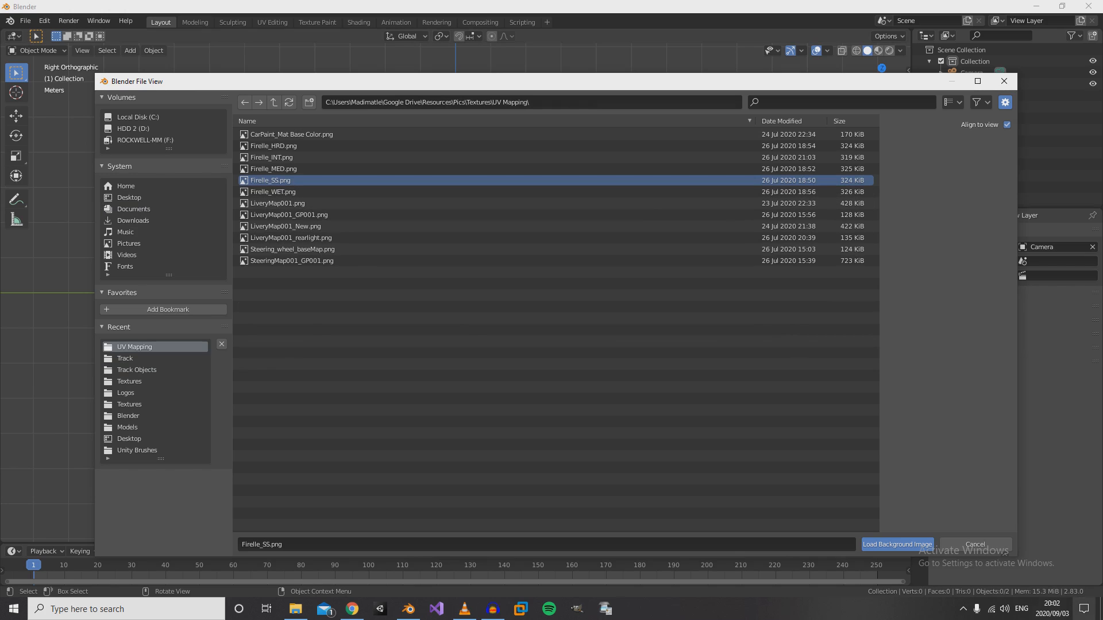
click(897, 544)
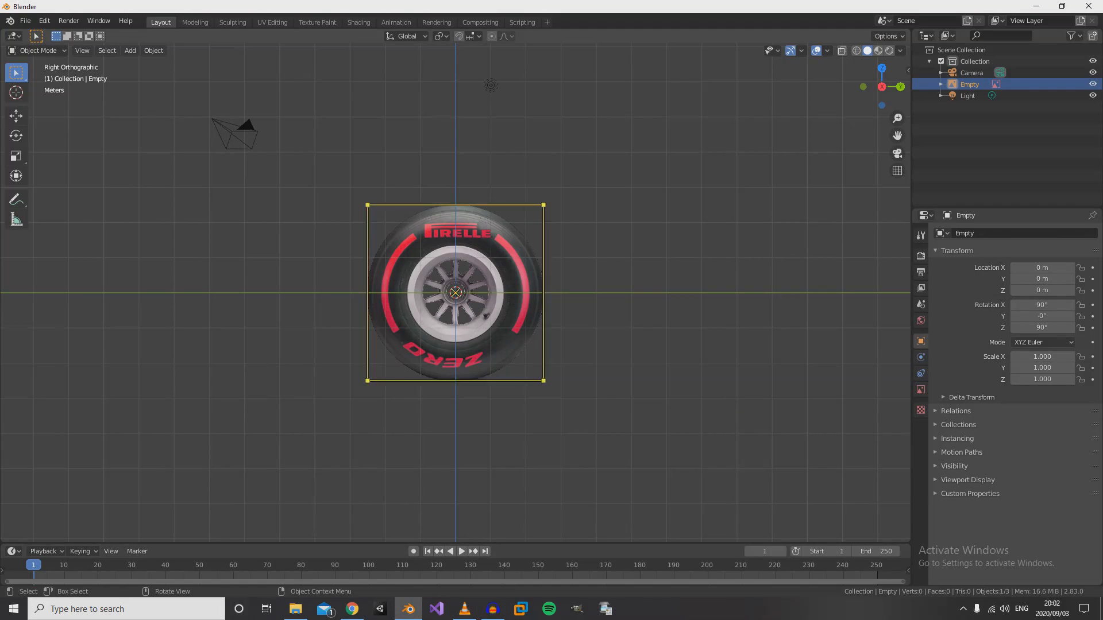
- Examine the tyre reference image in the right orthographic view, from the rim spokes out to the tyre's outer edge
middle_drag(471, 310, 488, 330)
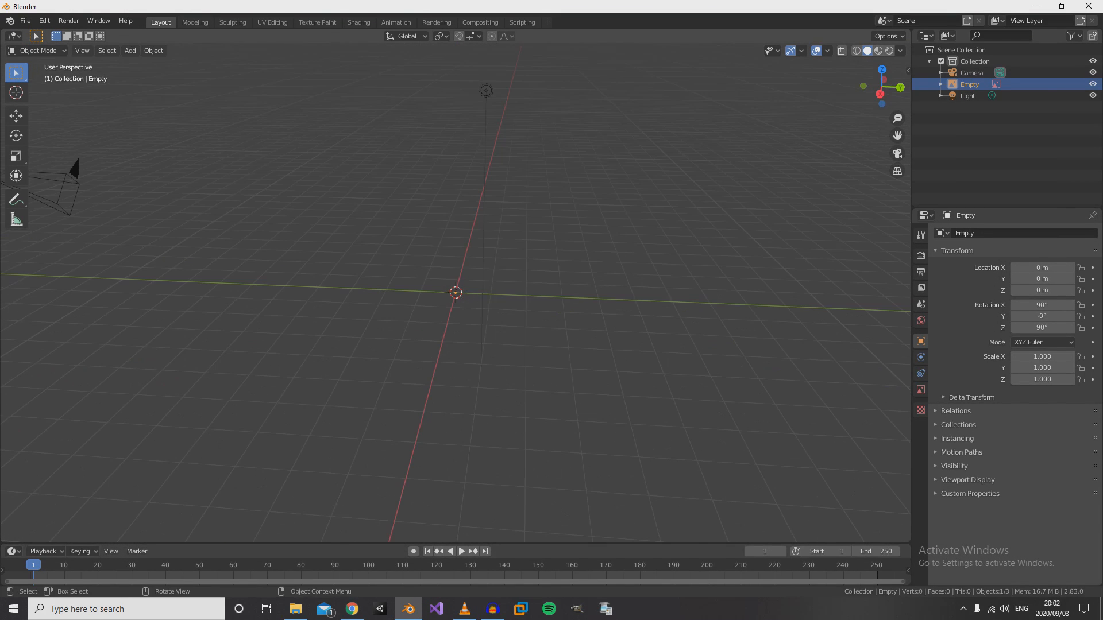
key(KP_3)
key(KP_4)
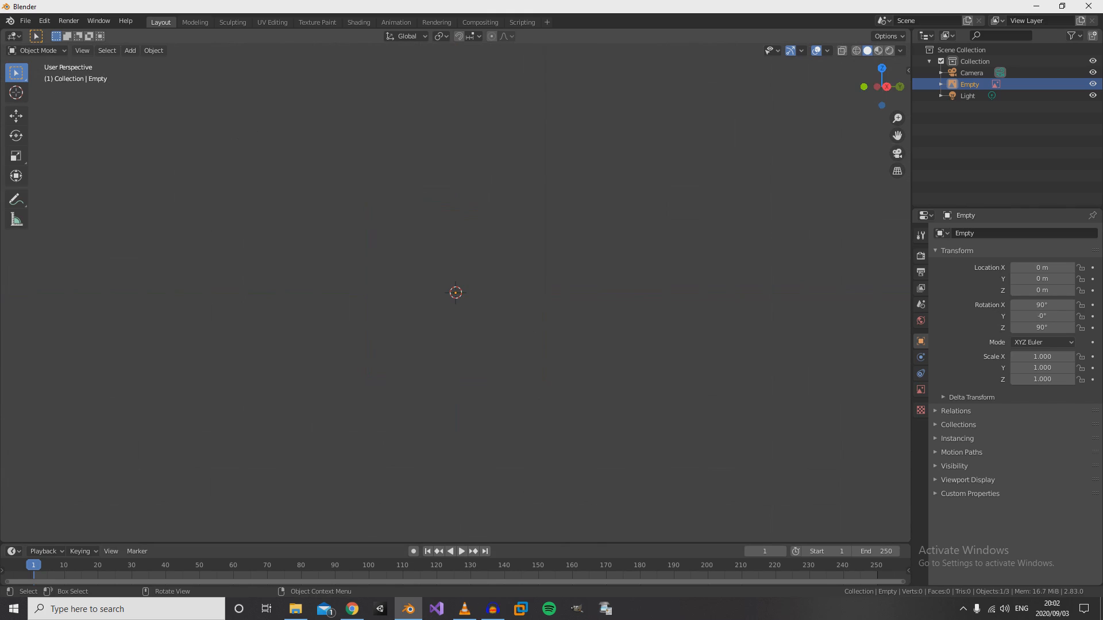
key(KP_4)
key(KP_5)
scroll(488, 331, up, 1)
middle_drag(488, 330, 446, 336)
key(KP_3)
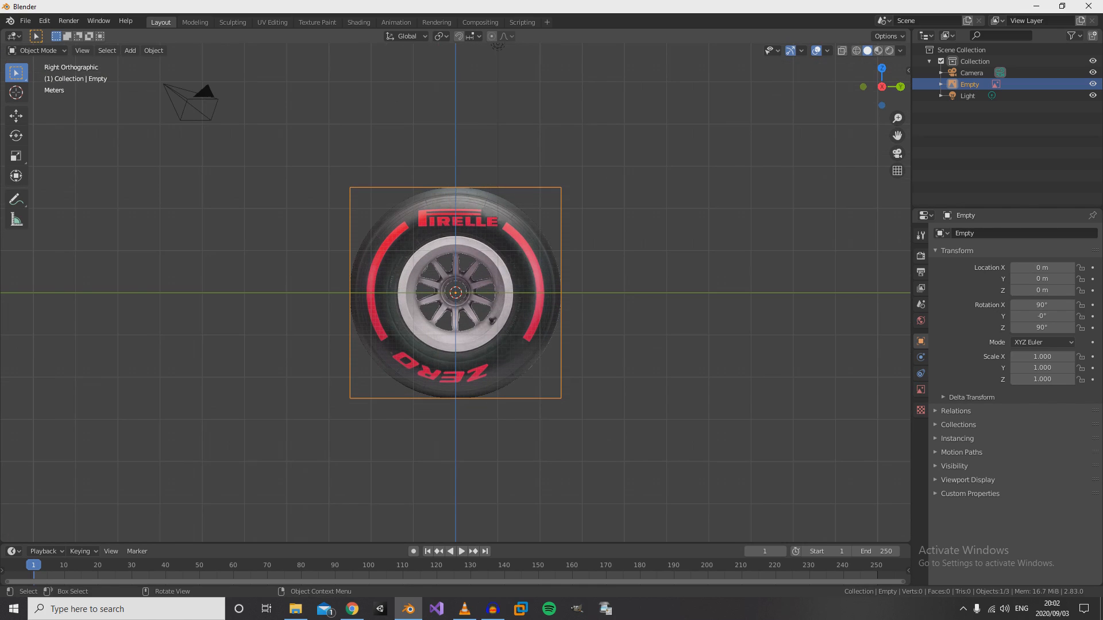
scroll(456, 293, up, 9)
scroll(455, 293, up, 6)
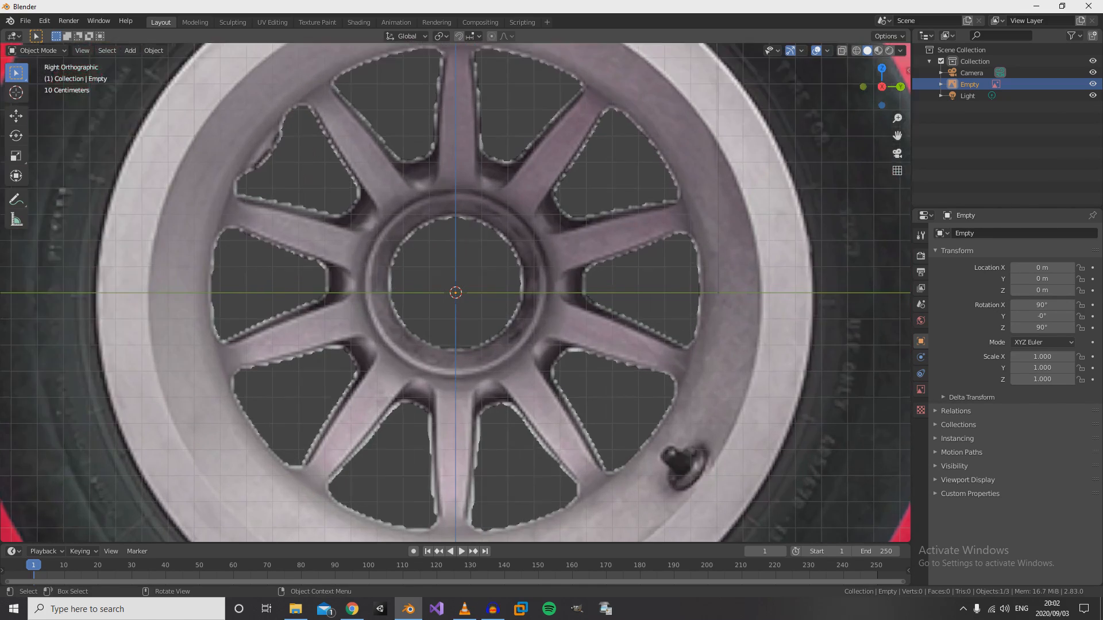
scroll(455, 292, down, 10)
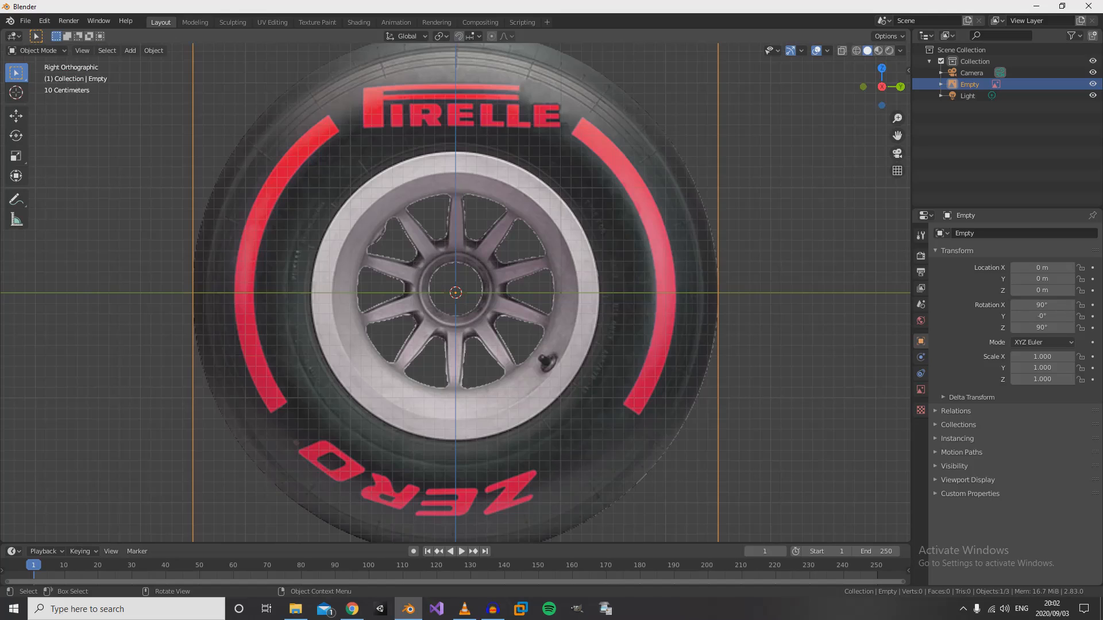
scroll(455, 293, up, 7)
scroll(455, 293, down, 4)
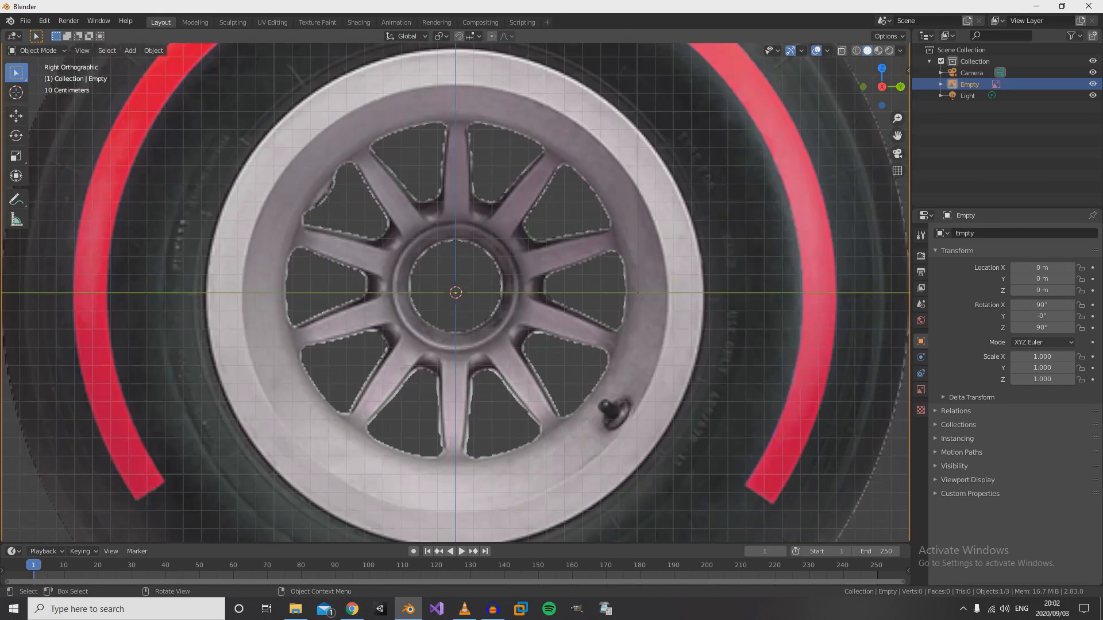
scroll(456, 293, down, 6)
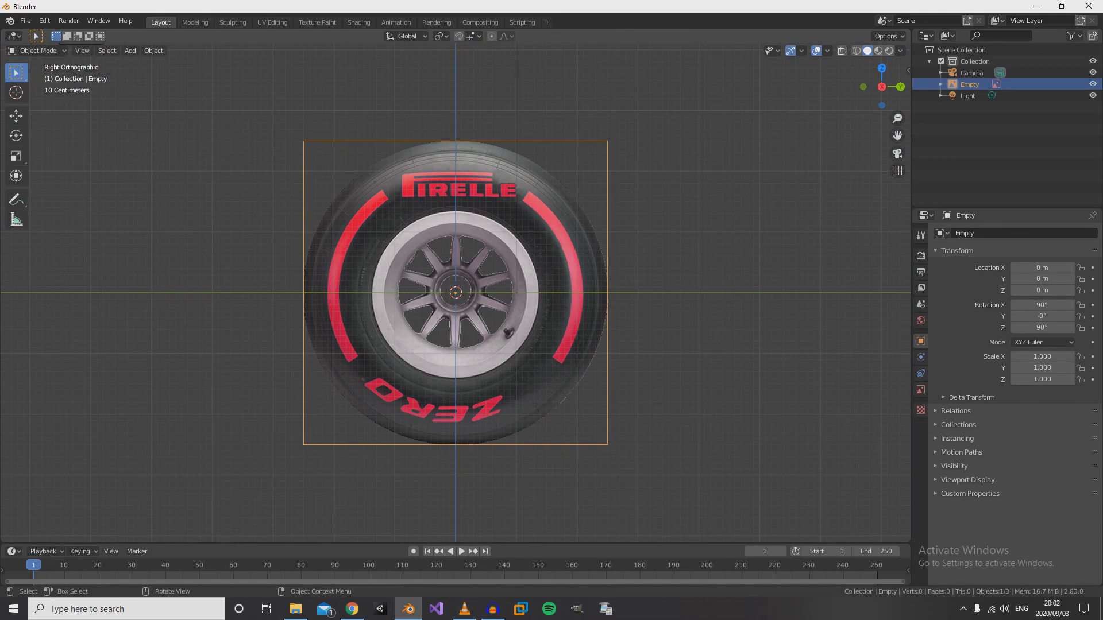
scroll(455, 293, down, 4)
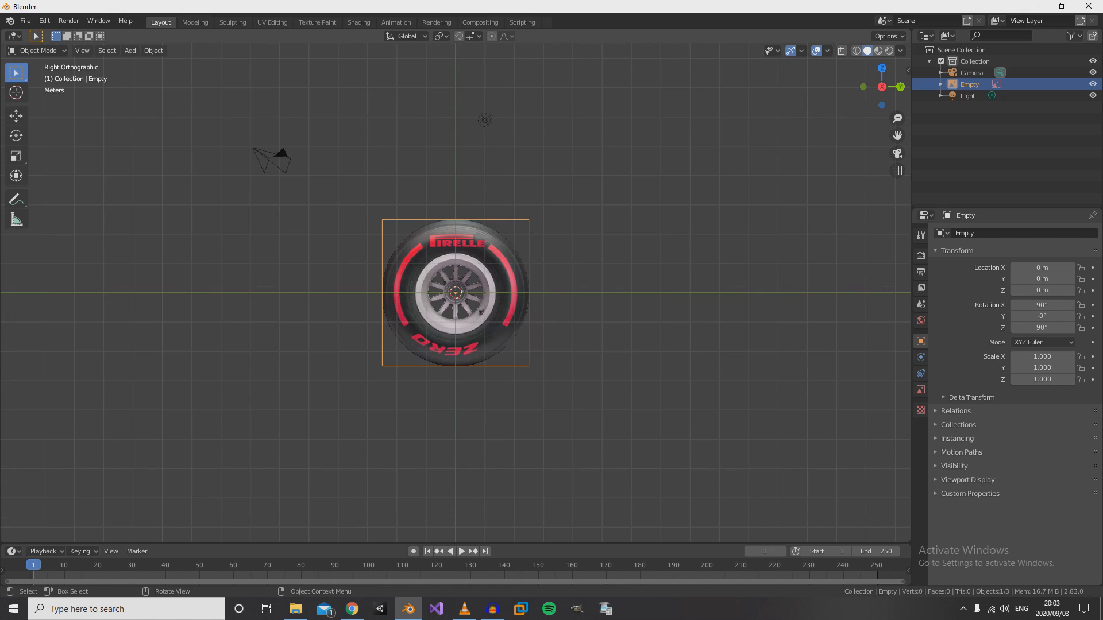
scroll(455, 293, up, 5)
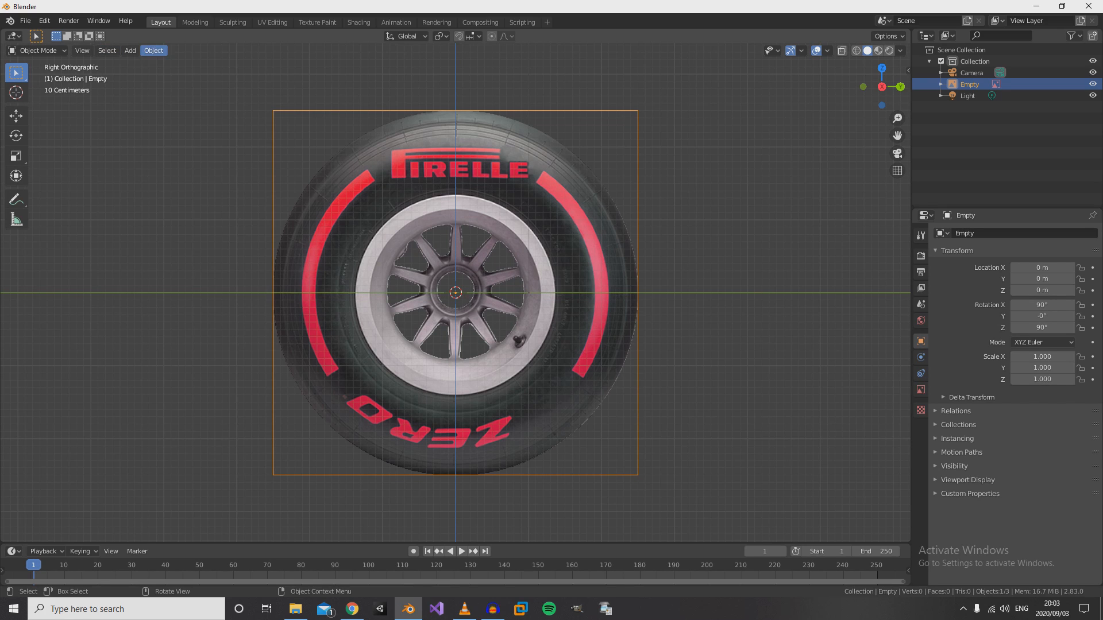
- Add a mesh circle at the world origin and show its creation settings
click(129, 50)
mouse_move(167, 86)
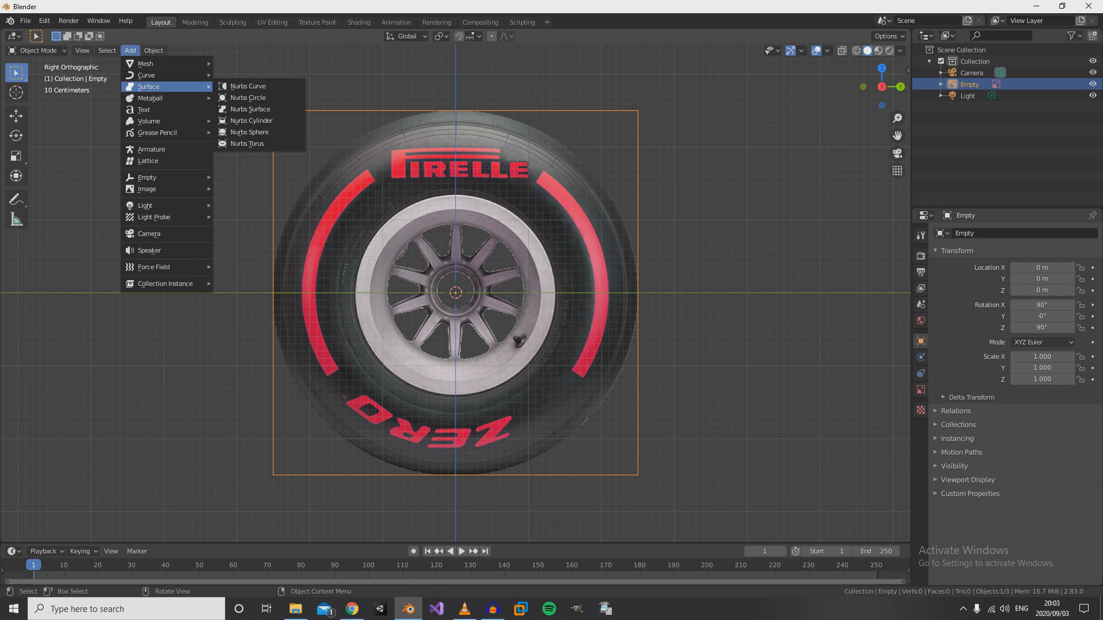
mouse_move(167, 64)
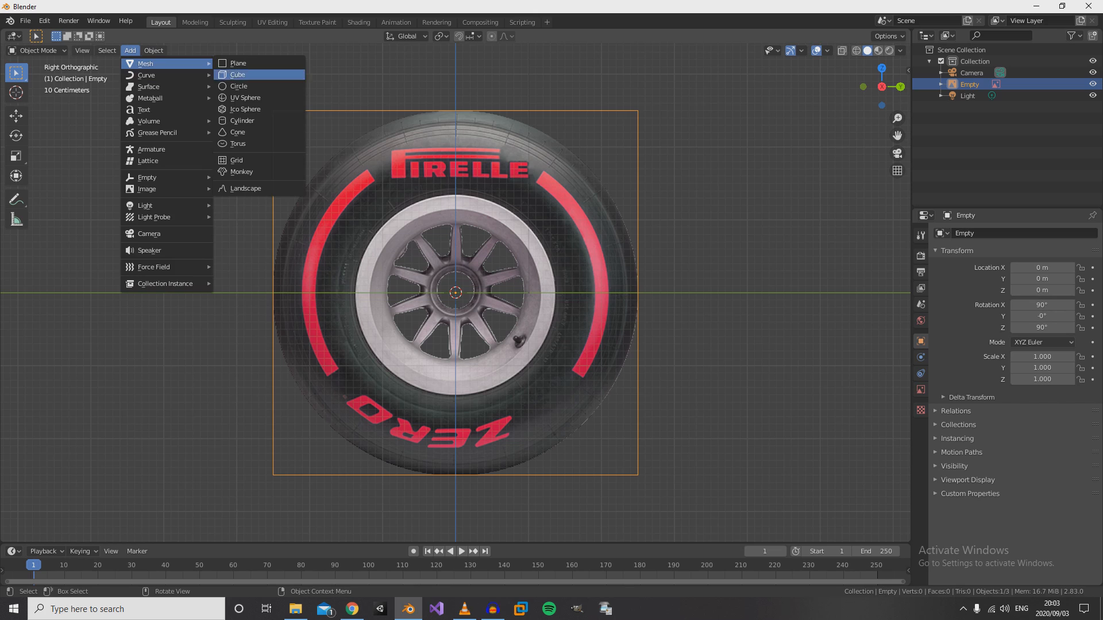
click(238, 87)
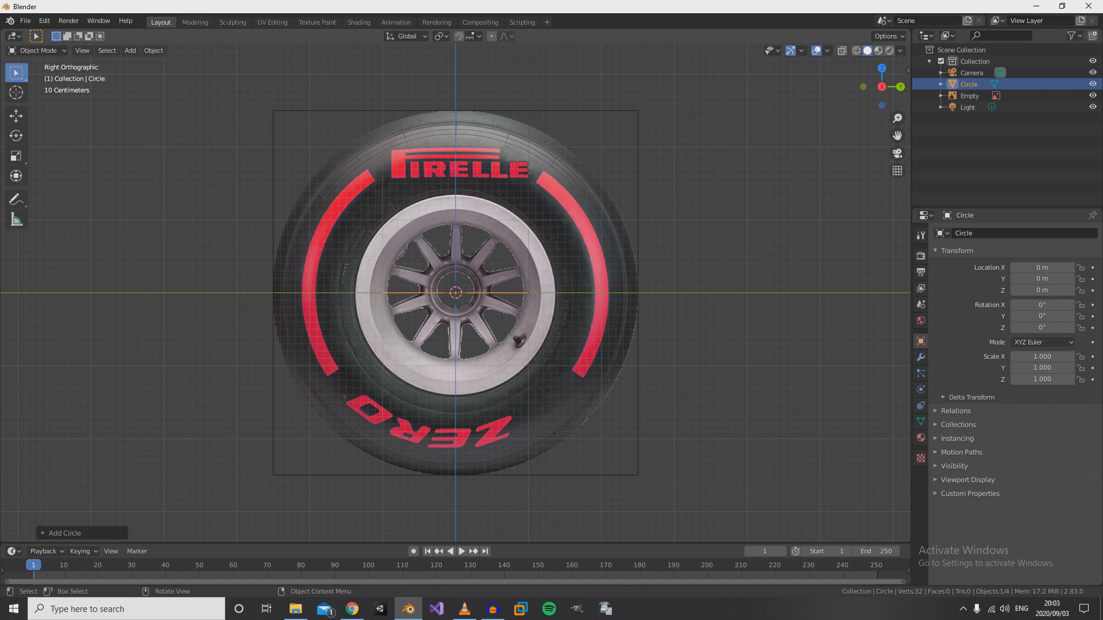
click(63, 533)
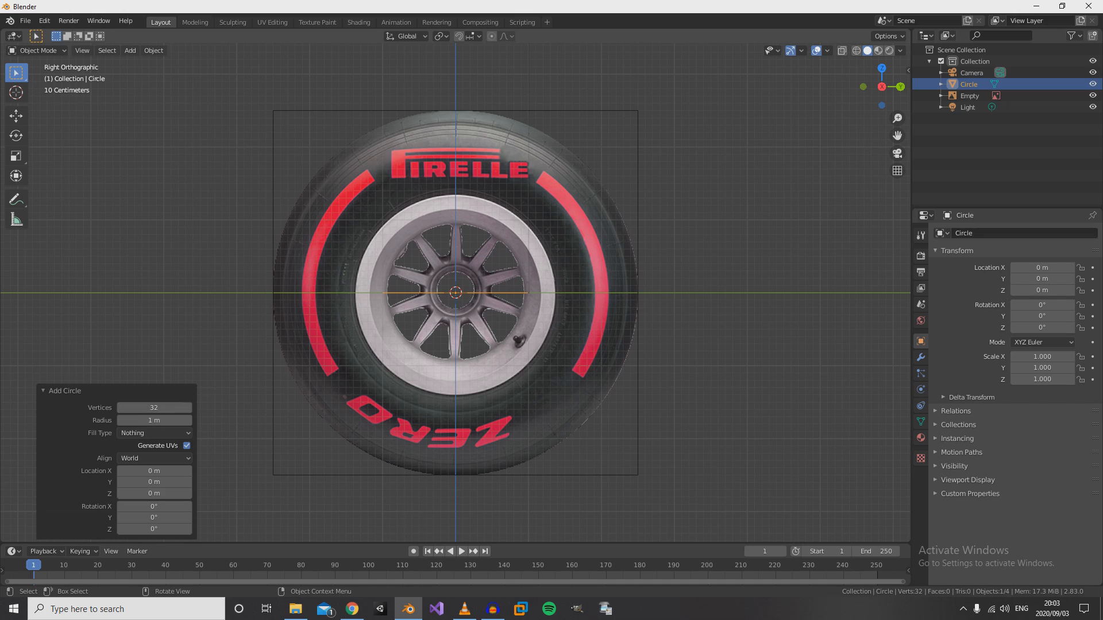
- In Edit Mode, rotate the whole circle 90° in the front view so it stands upright
key(Tab)
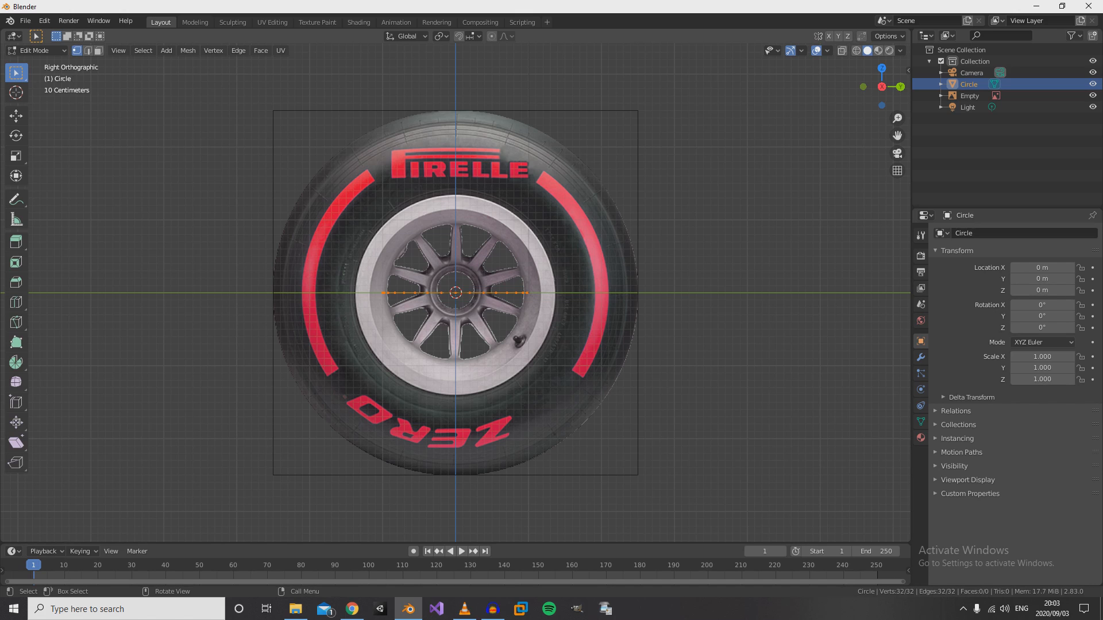
key(KP_7)
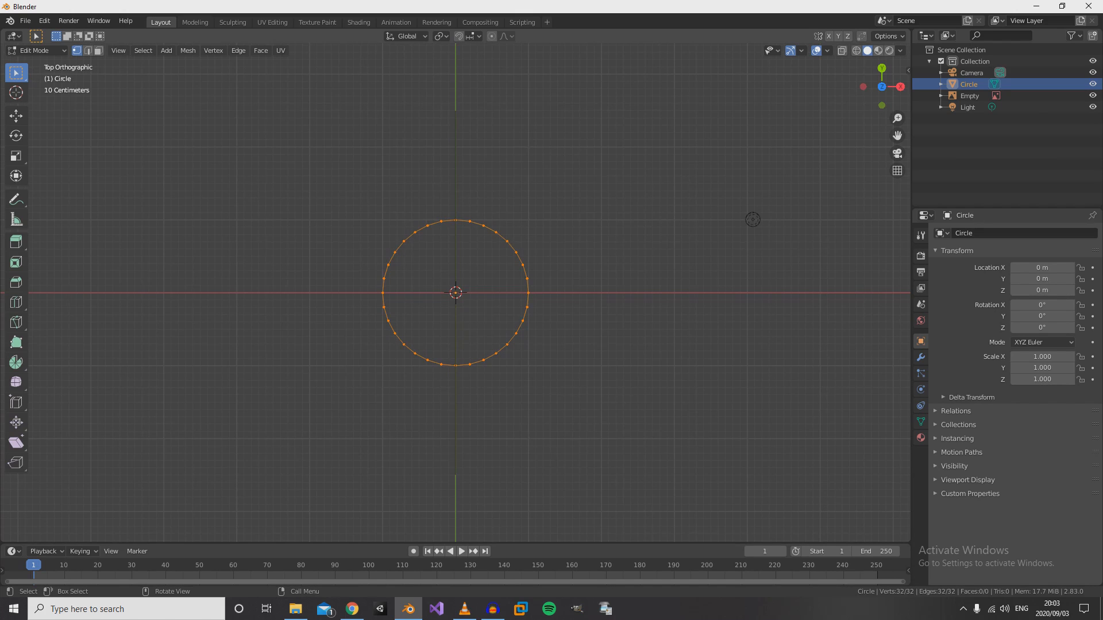
scroll(753, 220, up, 4)
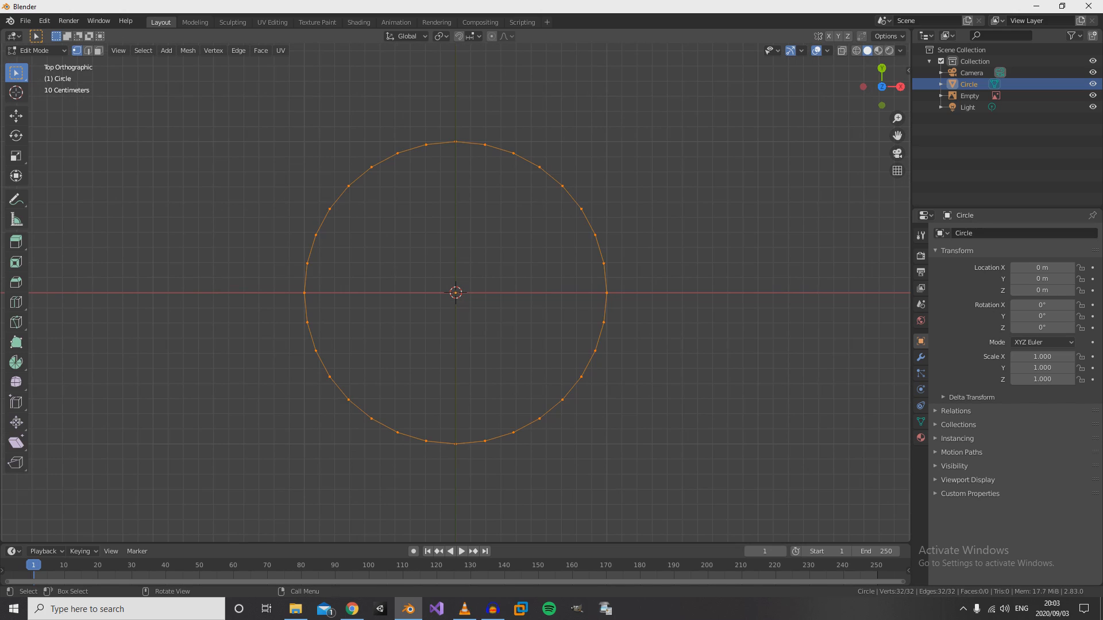
key(KP_1)
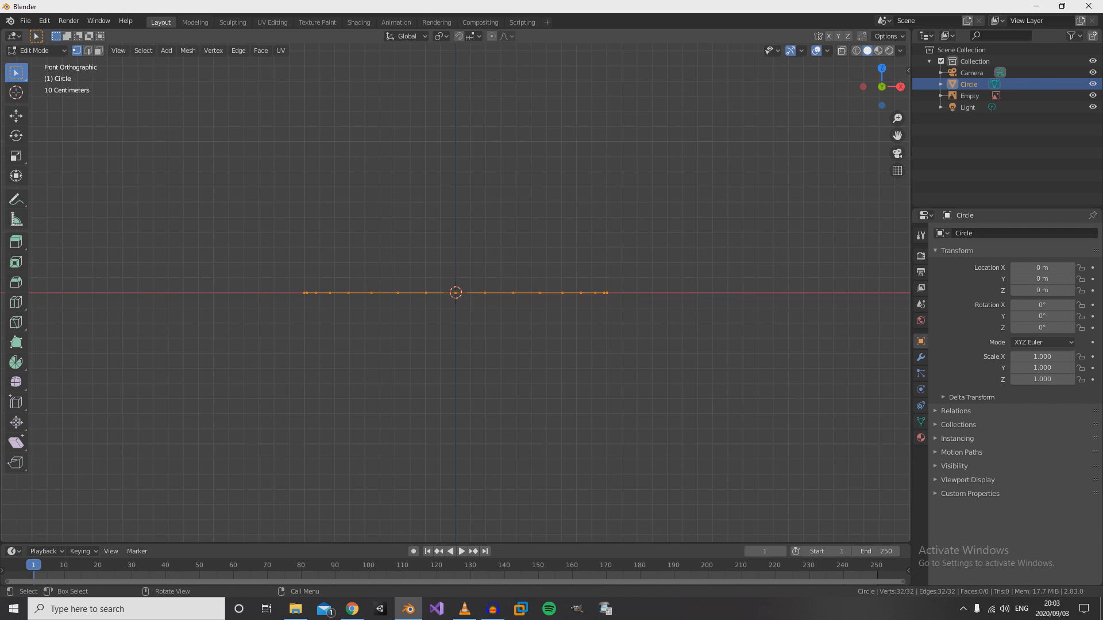
key(KP_3)
key(KP_1)
key(r)
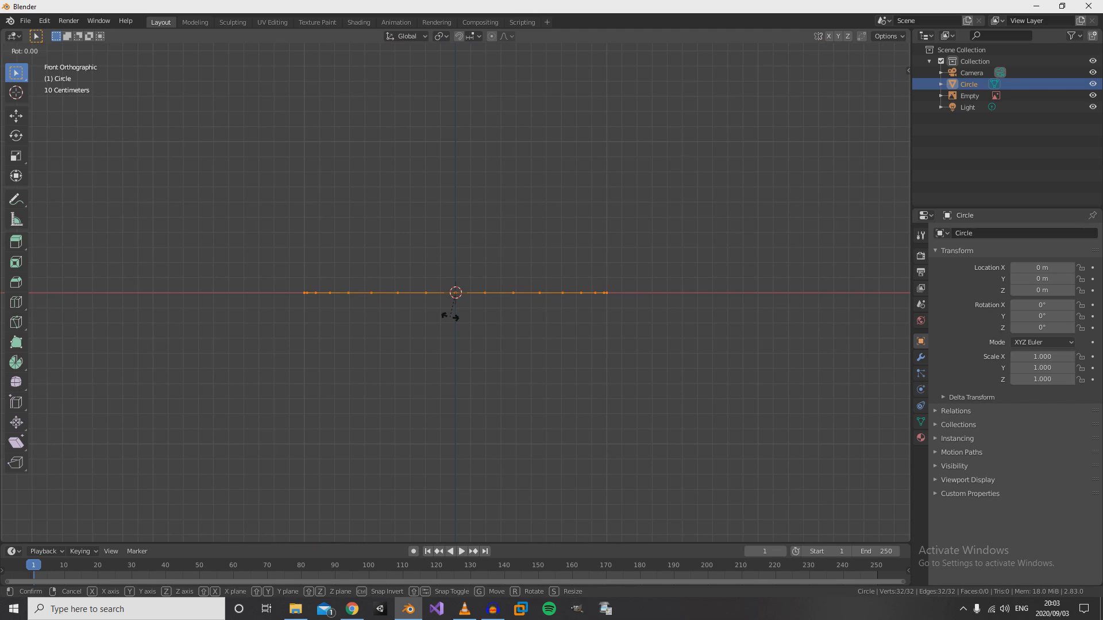
key(Escape)
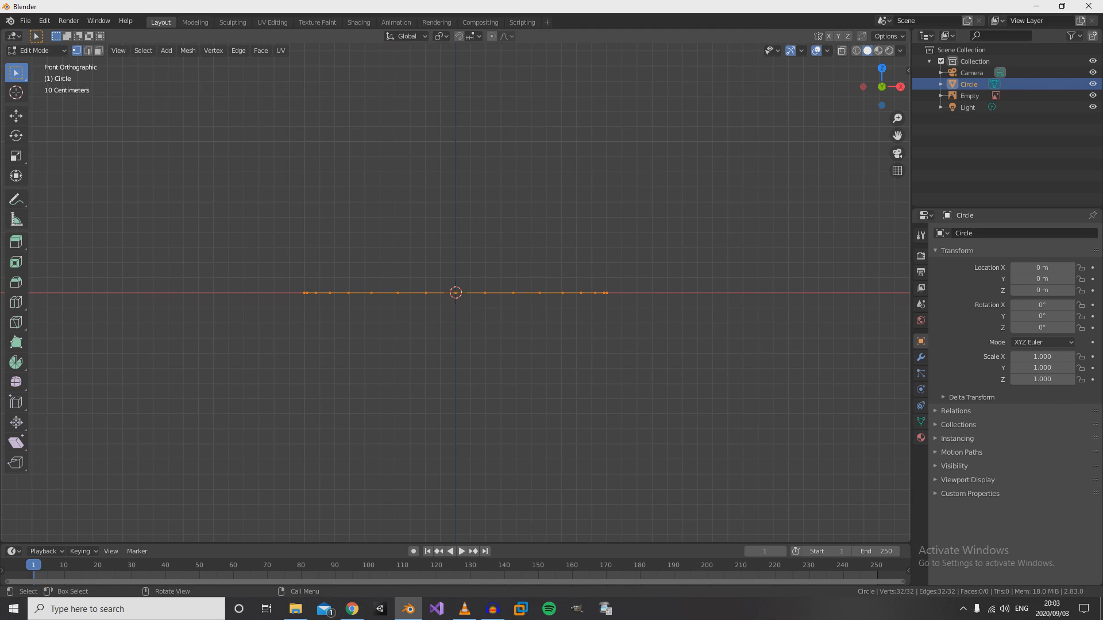
text(r)
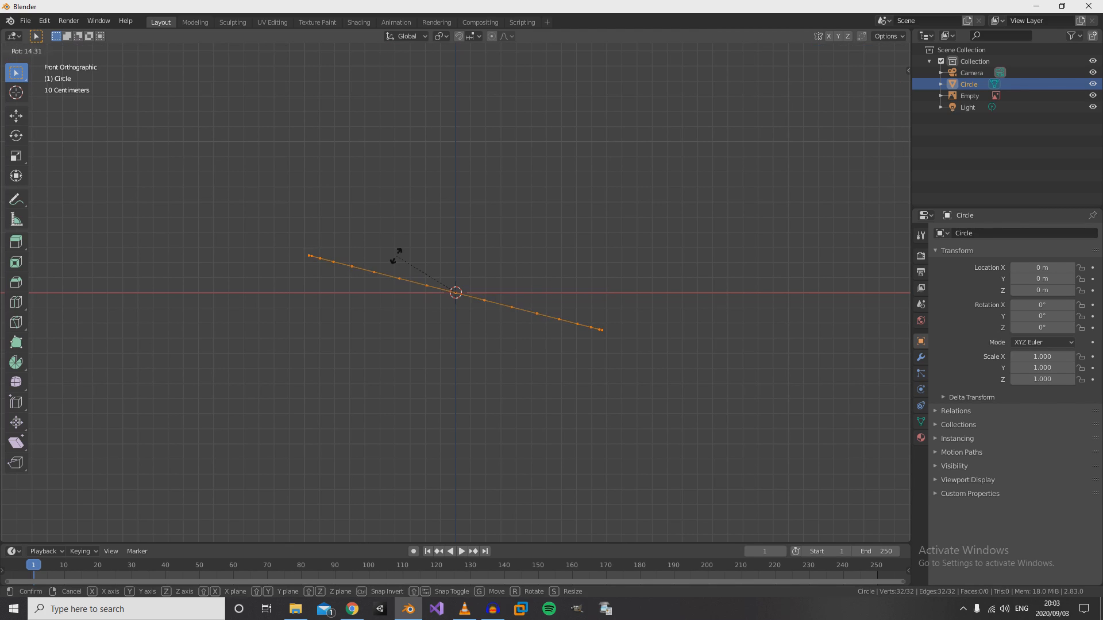
text(90)
key(Return)
- Scale the circle by about 2.504 in the right view to match the outer edge of the tyre reference
key(KP_3)
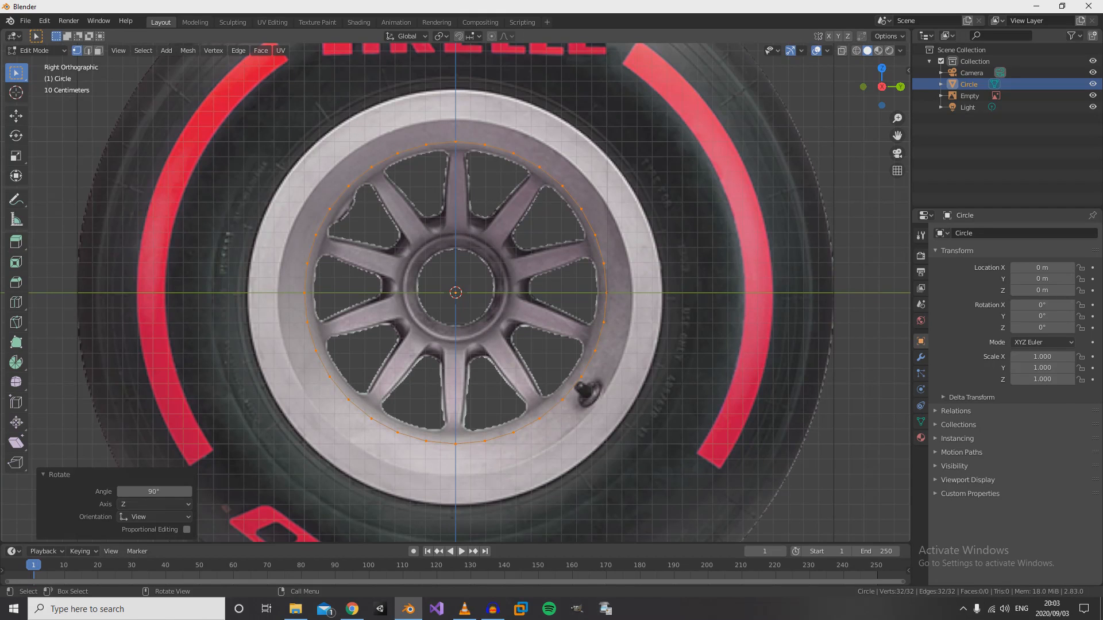
scroll(456, 293, down, 5)
scroll(455, 293, up, 2)
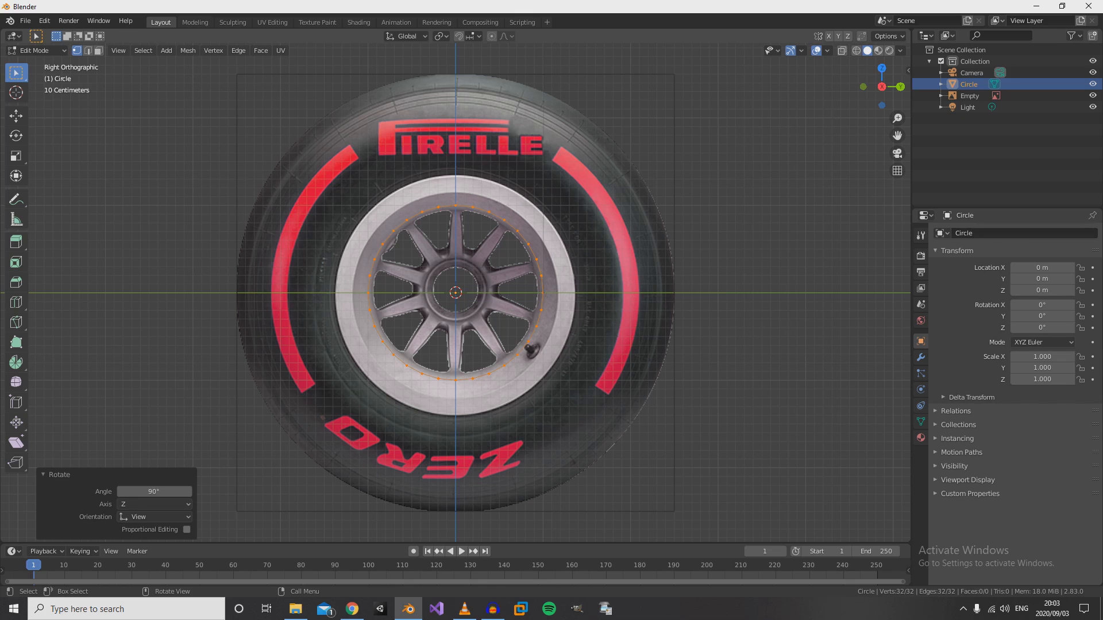
key(s)
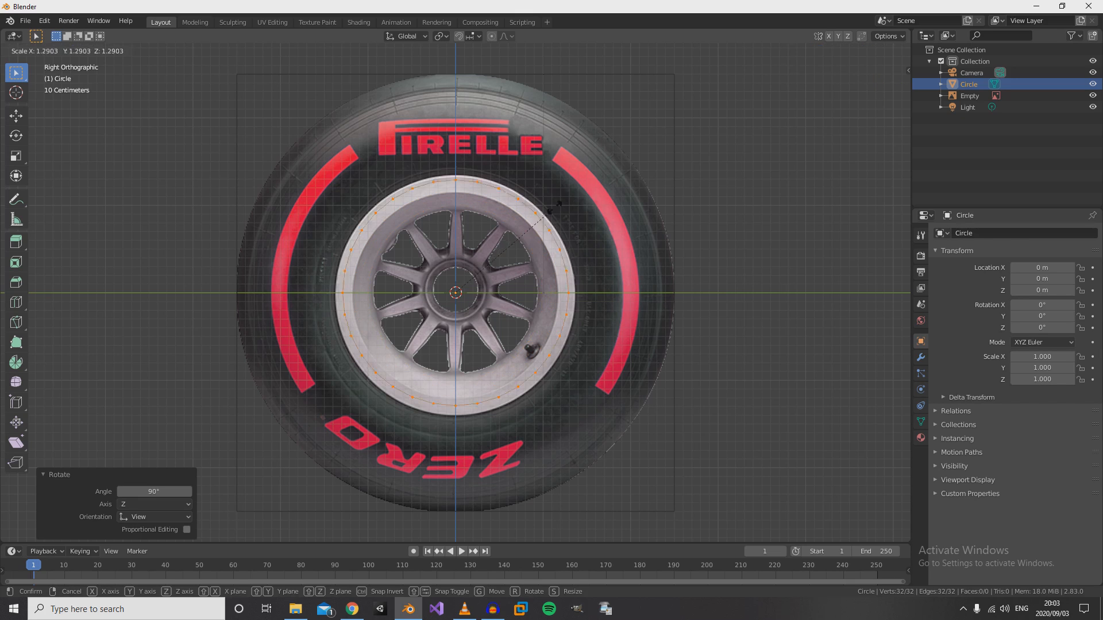
click(671, 163)
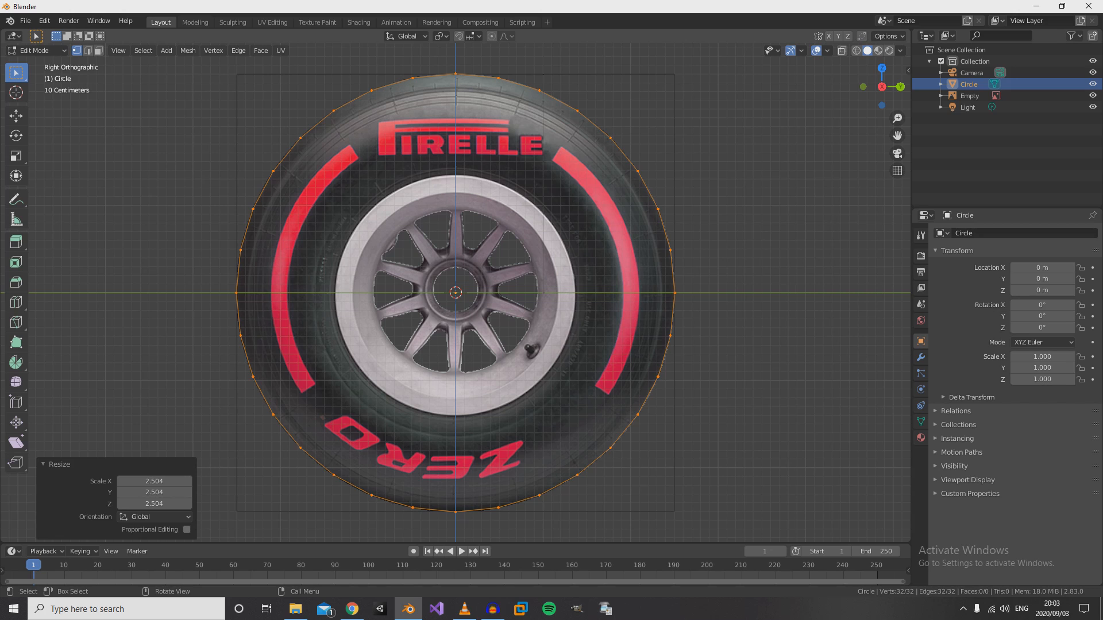
- Extrude the circle's edge loop and scale it inward to about 0.922, forming a thin outer ring on the tyre
key(e)
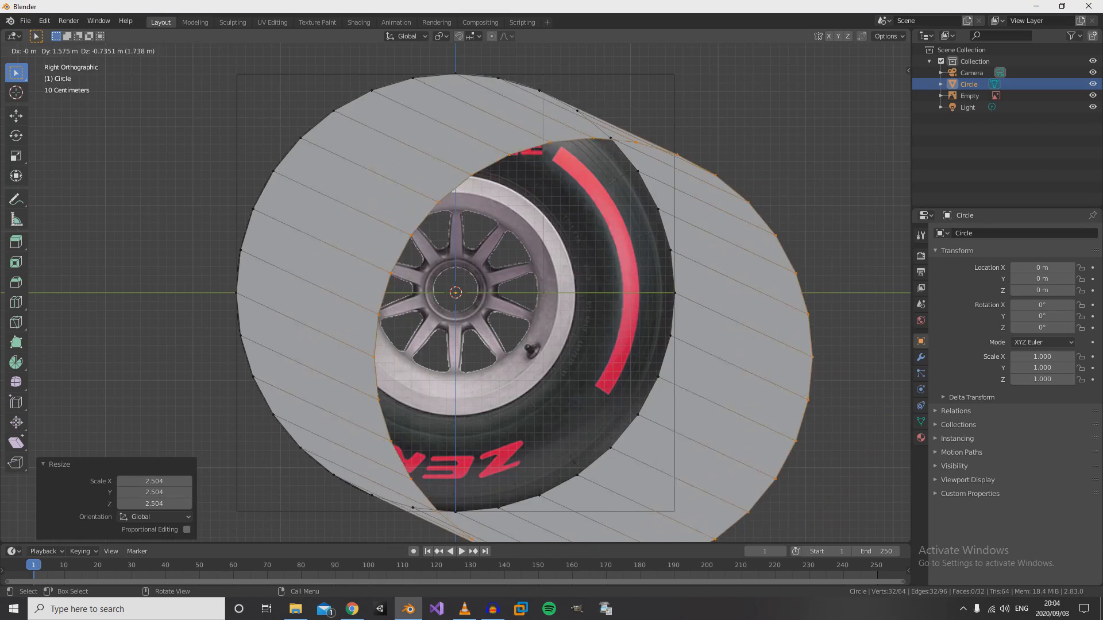
key(Escape)
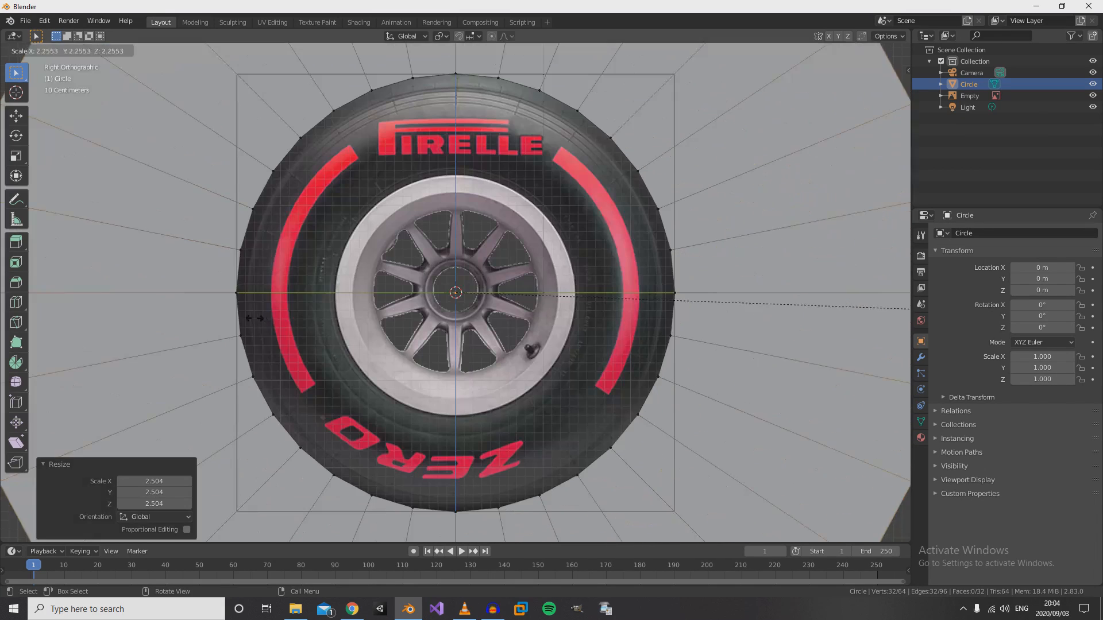
key(s)
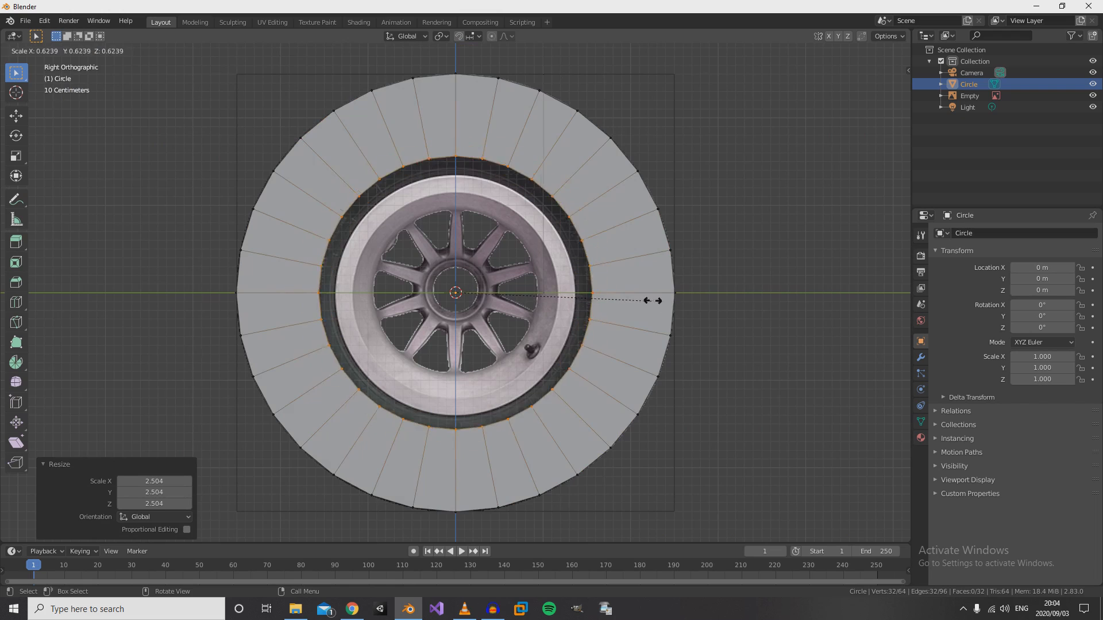
key(Escape)
key(r)
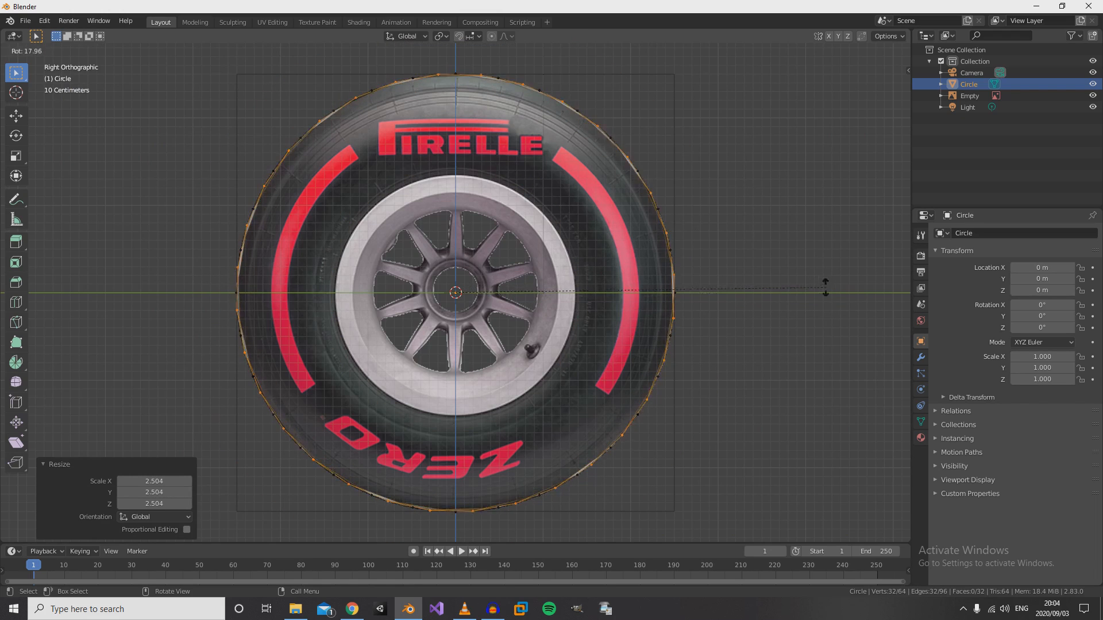
key(s)
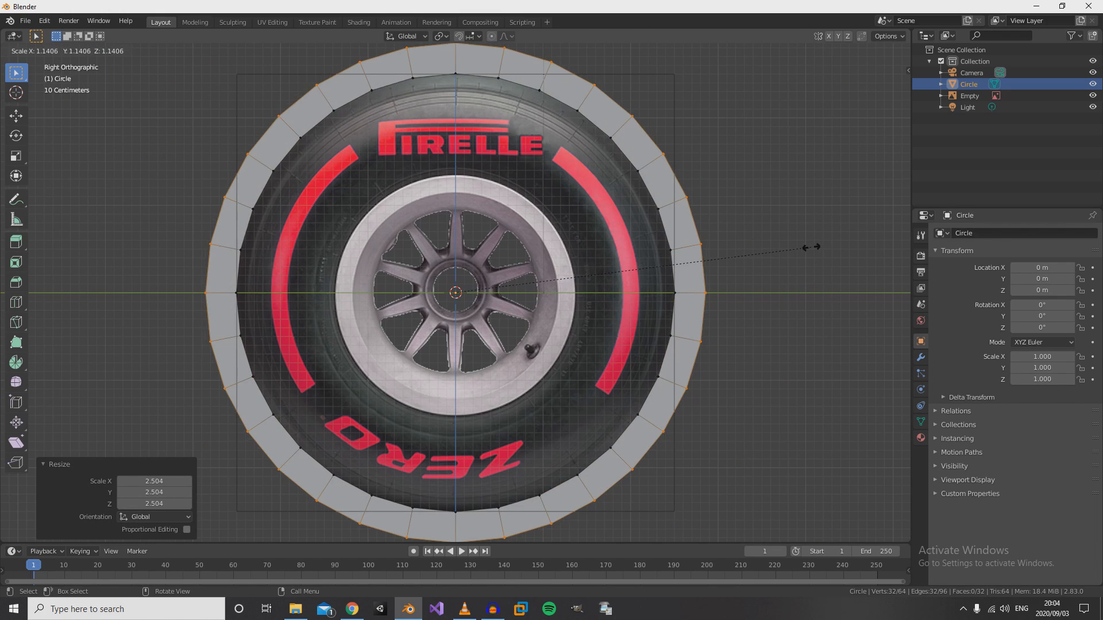
click(742, 250)
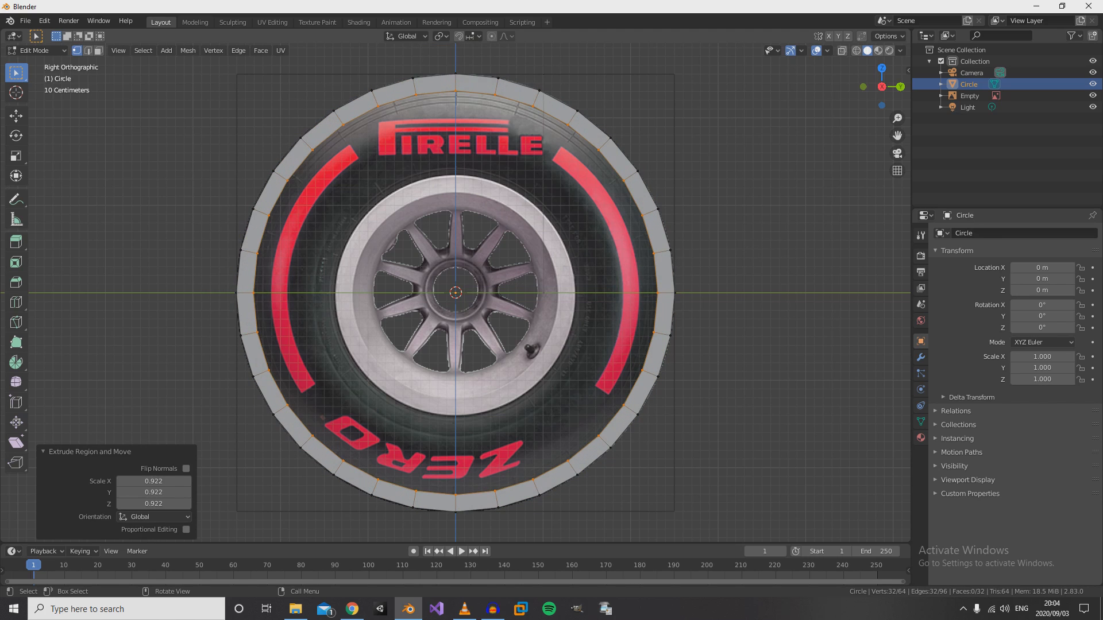
- Extrude the inner edge loop and scale it inward to about 0.680 to form the tyre's sidewall face
key(e)
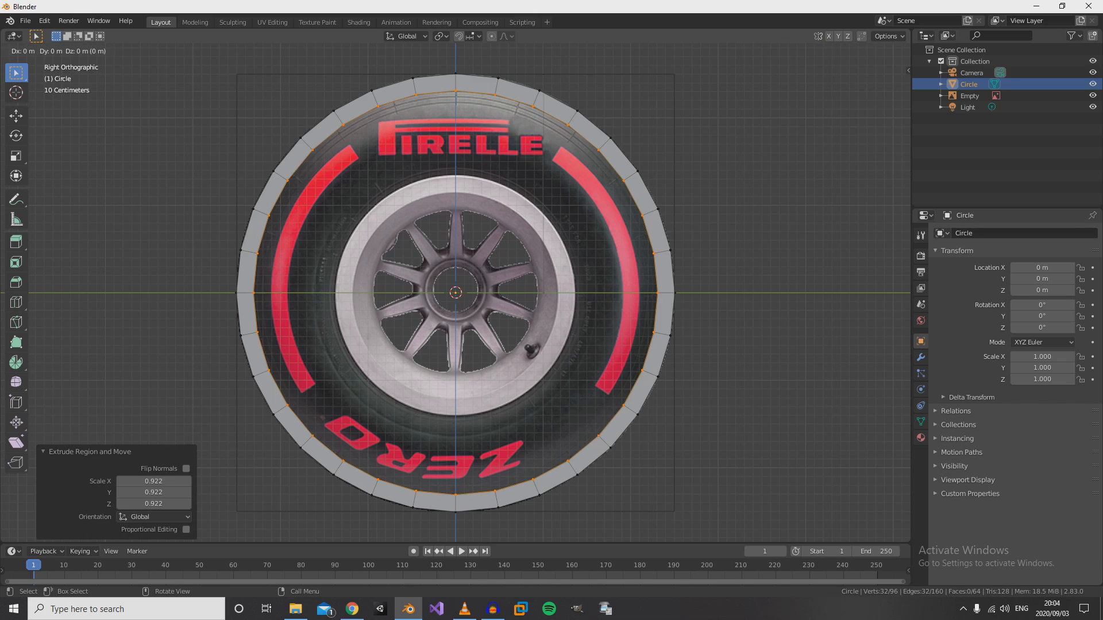
key(s)
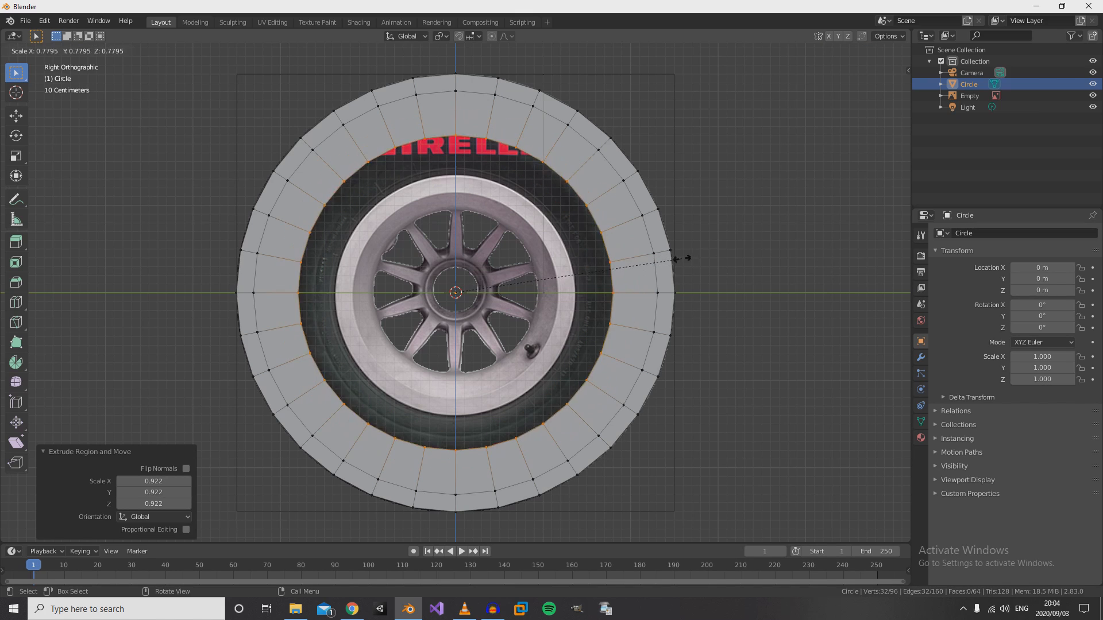
click(652, 266)
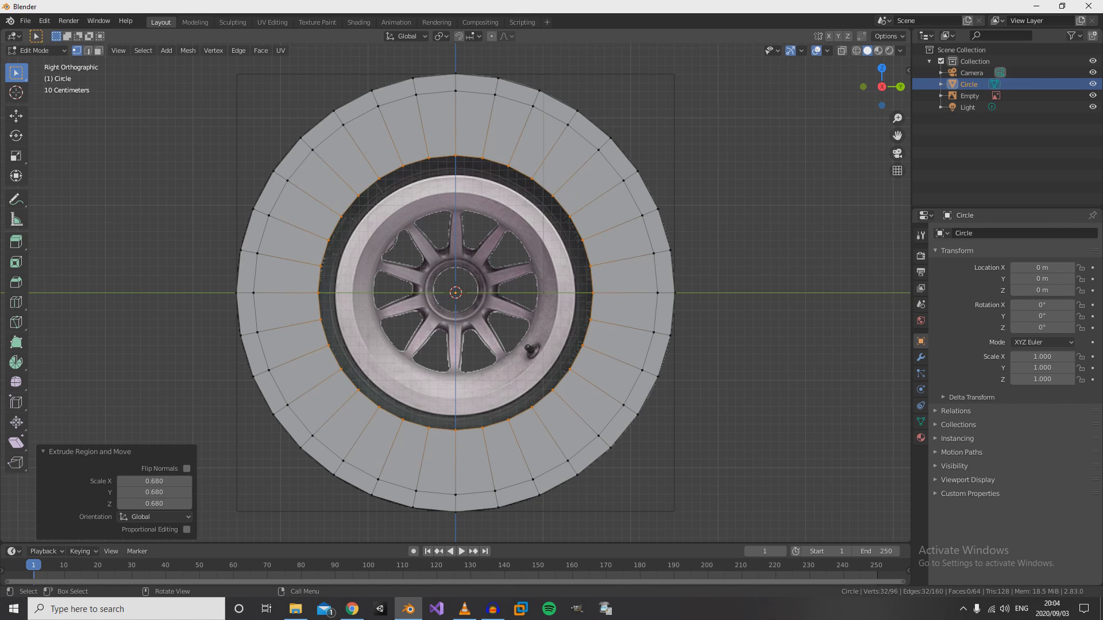
- Extrude the sidewall's inner edge loop and scale it to about 0.865 to meet the wheel rim in the reference
key(e)
key(s)
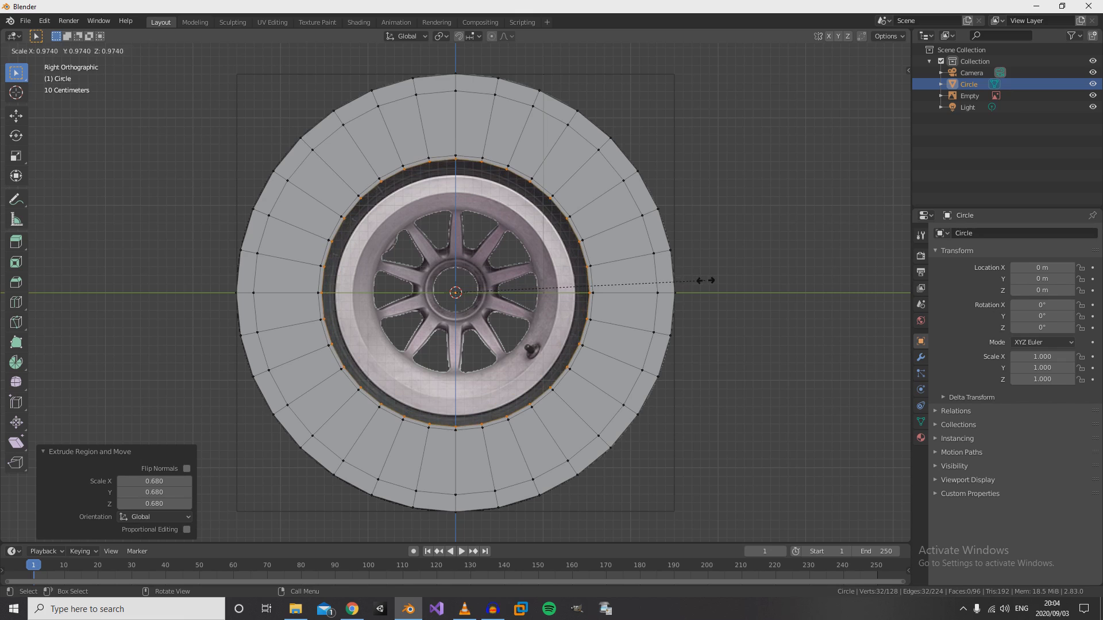
click(675, 279)
- Switch to Object Mode and set the viewport to wireframe shading in the right view so the tyre reference shows through the mesh
scroll(456, 292, down, 5)
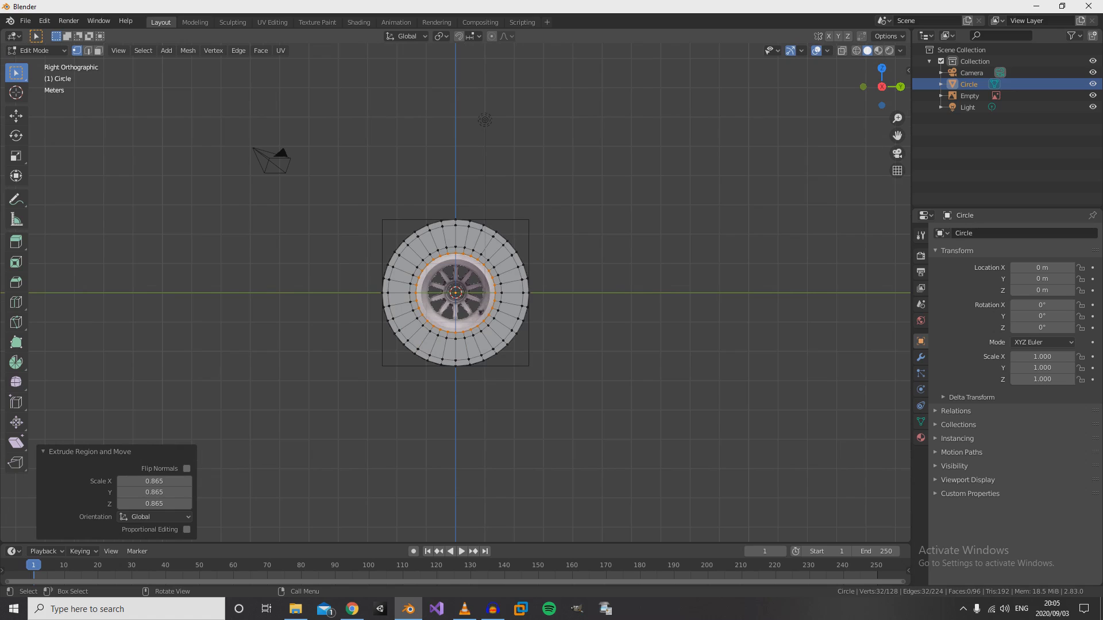
key(Tab)
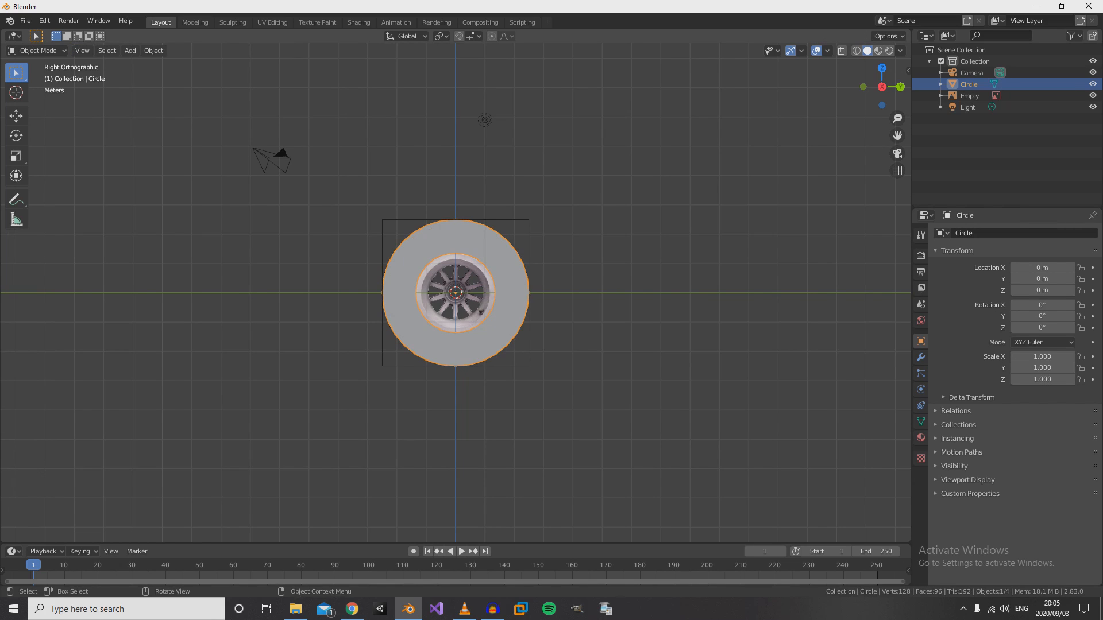
mouse_move(574, 281)
middle_down()
mouse_move(581, 296)
mouse_move(718, 335)
mouse_move(758, 314)
mouse_move(526, 310)
mouse_move(820, 349)
mouse_move(600, 346)
mouse_move(677, 290)
mouse_move(574, 276)
middle_up()
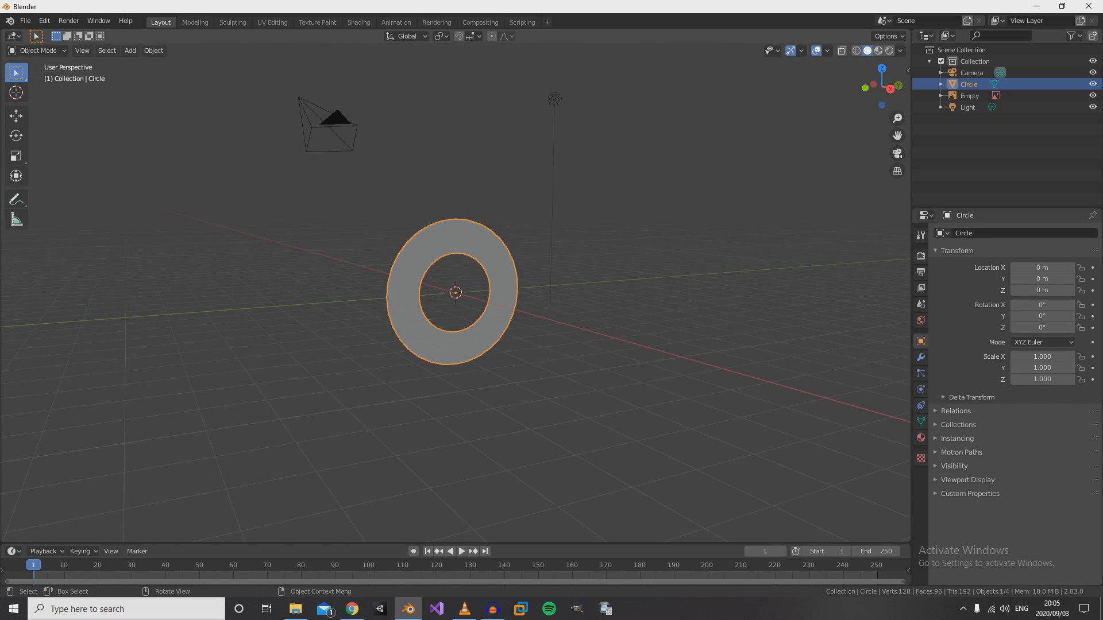
key(KP_3)
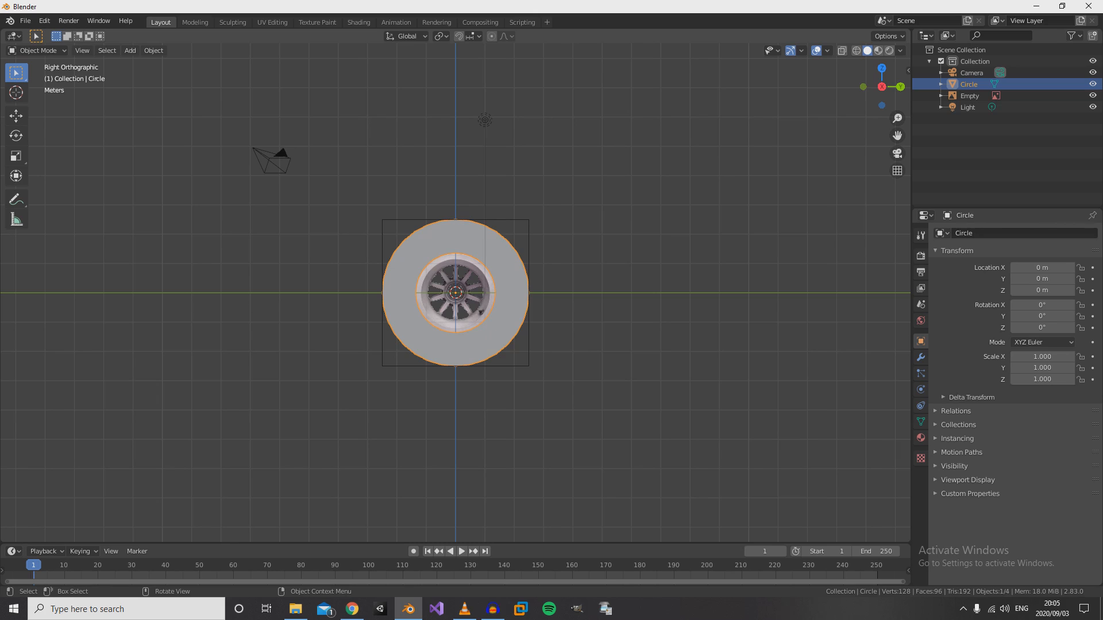
key(z)
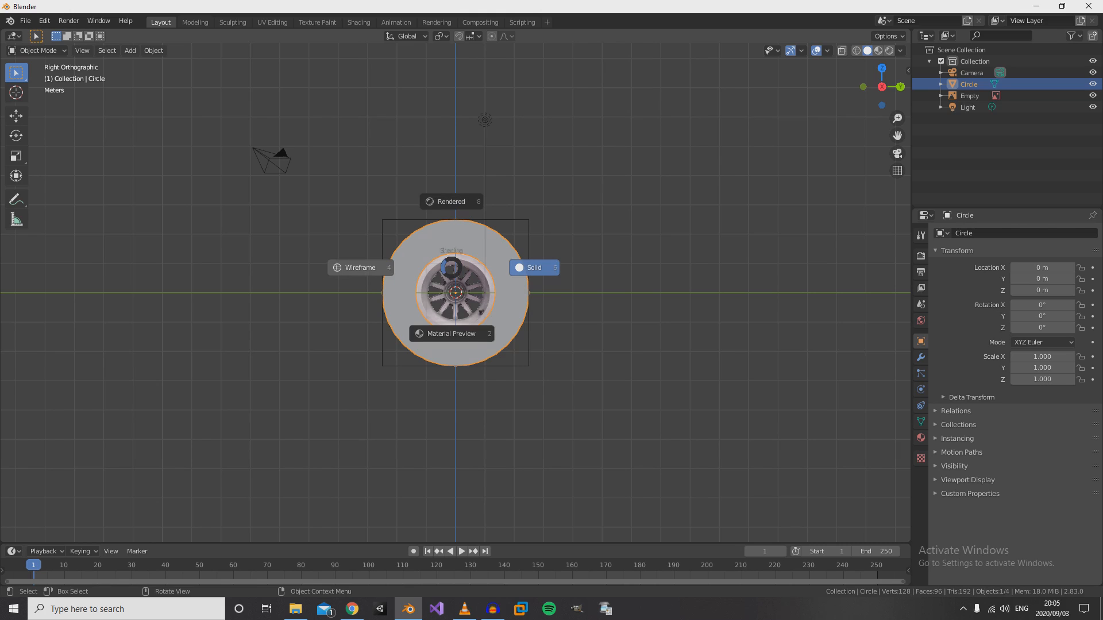
click(361, 268)
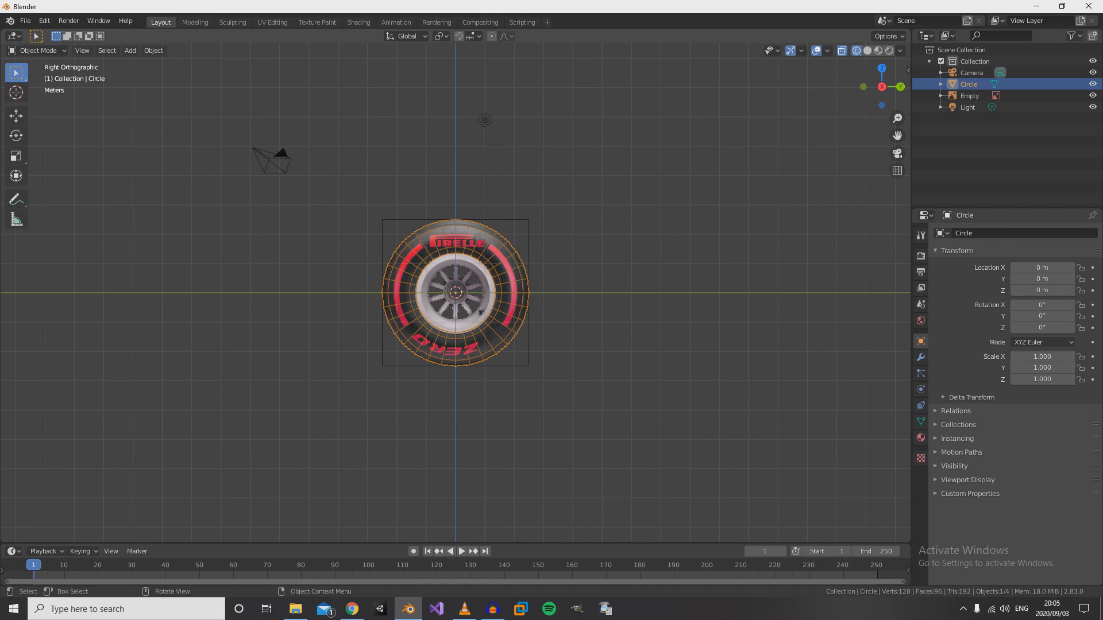
scroll(454, 293, up, 4)
middle_drag(361, 268, 407, 296)
key(KP_3)
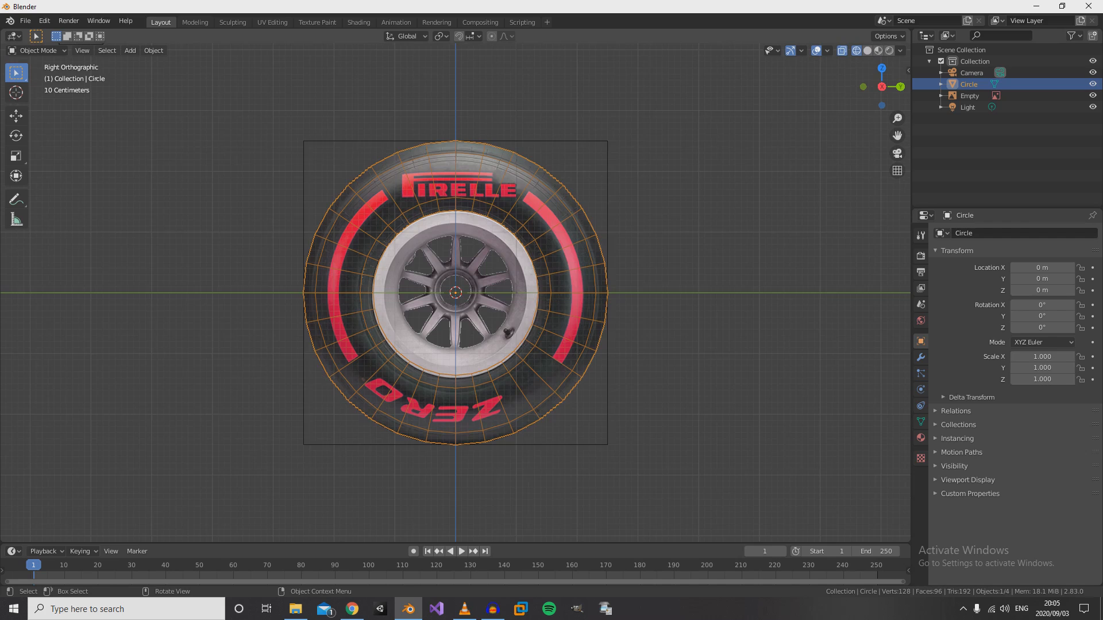
scroll(455, 293, up, 3)
scroll(454, 293, down, 2)
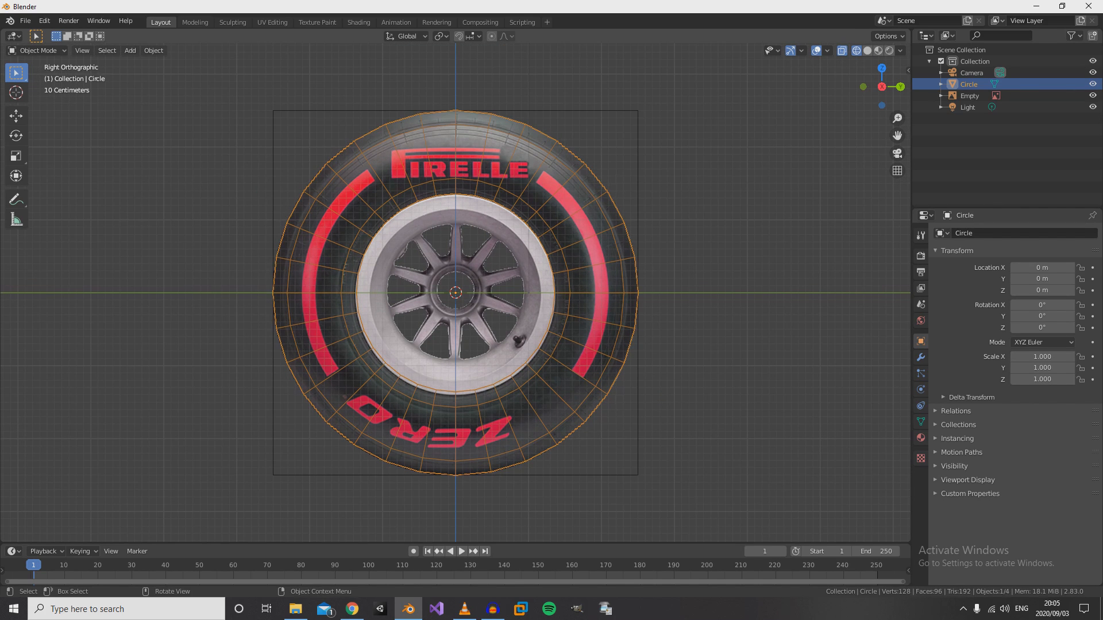
- In Edit Mode with edge selection, select the two full edge loops bounding the wide sidewall ring, using Edge Loops
key(Tab)
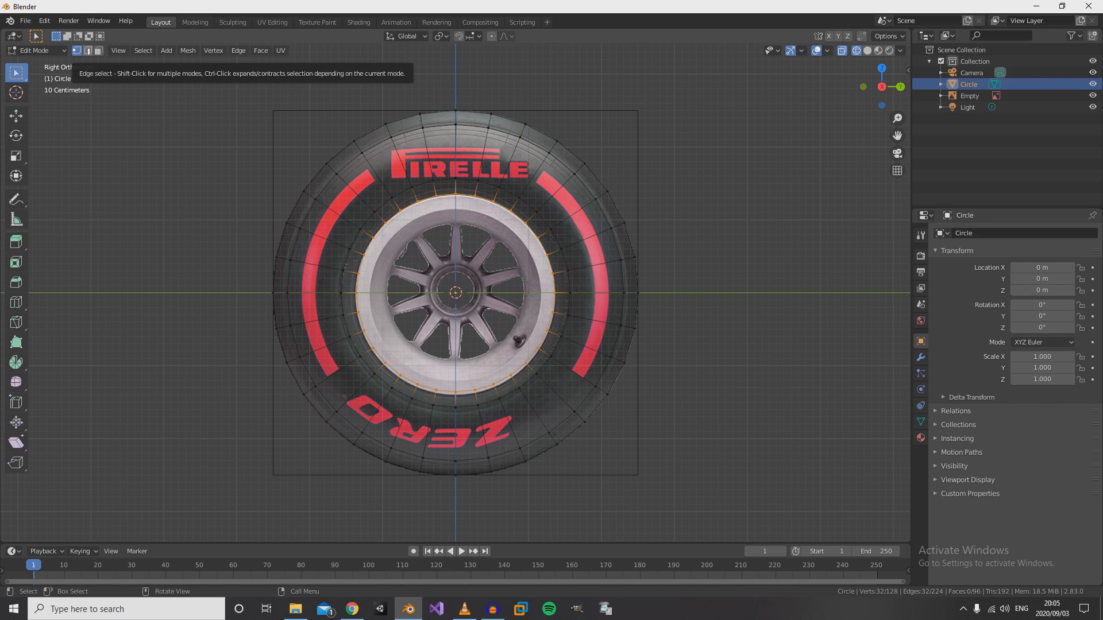
click(88, 50)
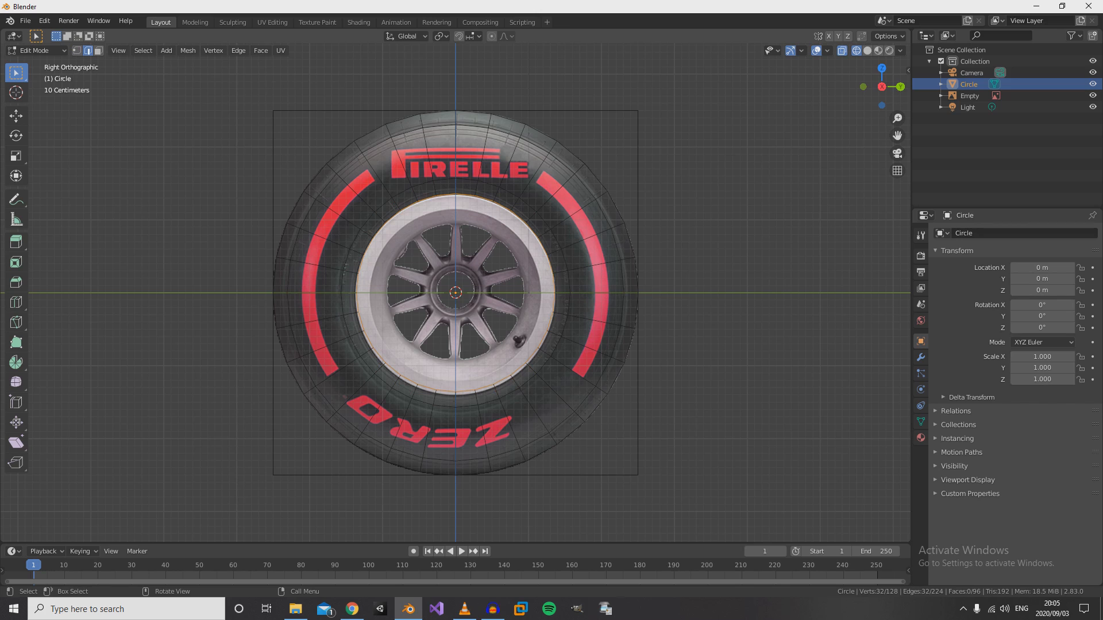
click(535, 145)
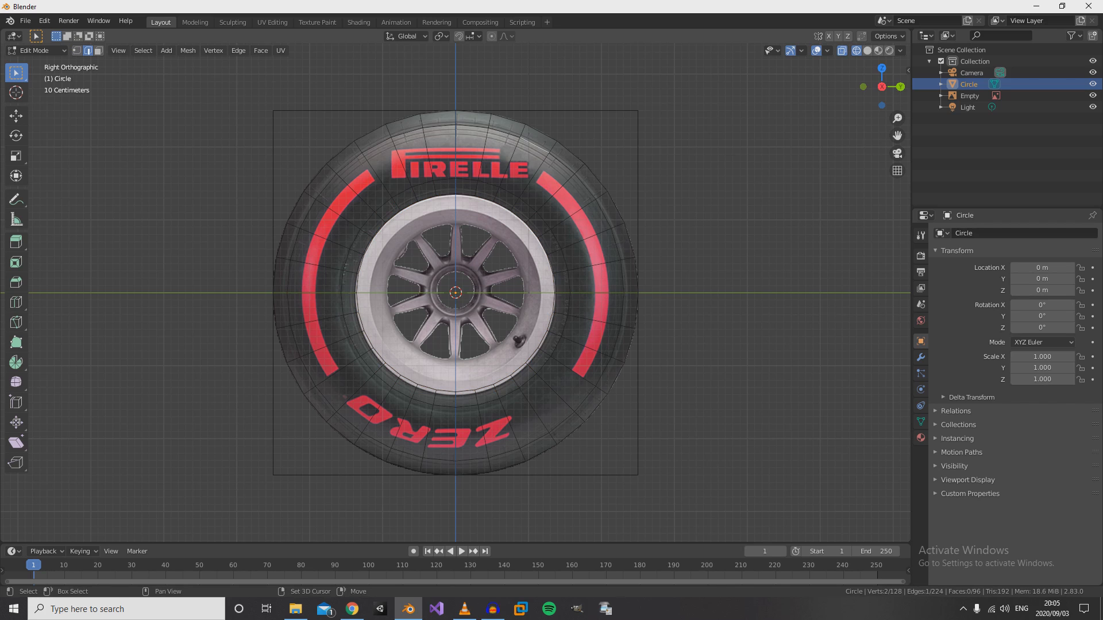
shift+click(562, 163)
shift+click(508, 192)
shift+click(527, 205)
click(188, 50)
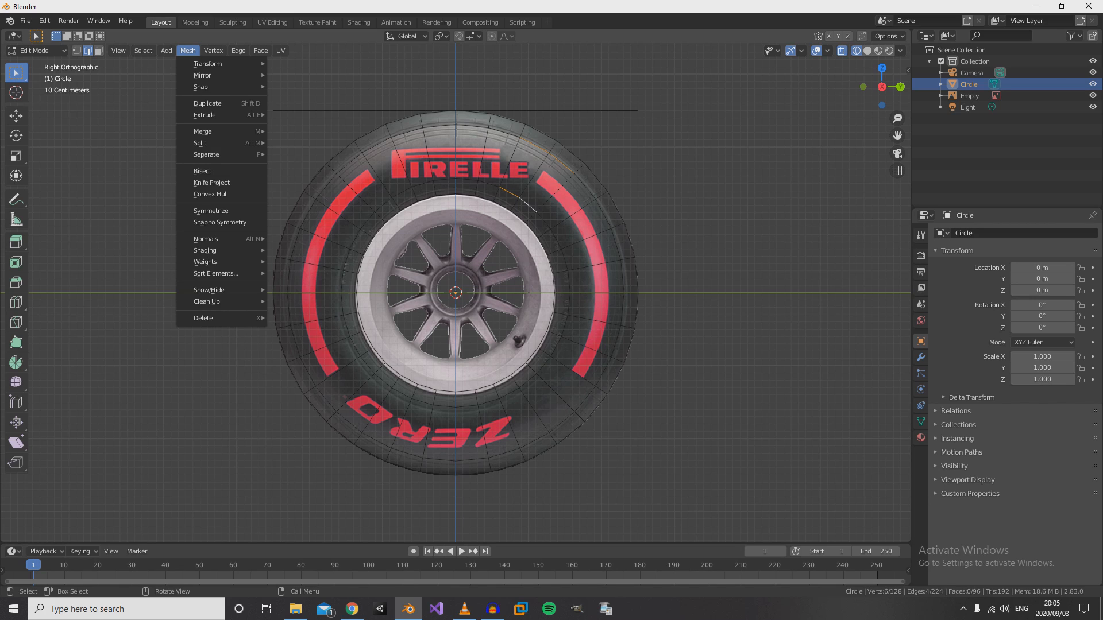
mouse_move(143, 51)
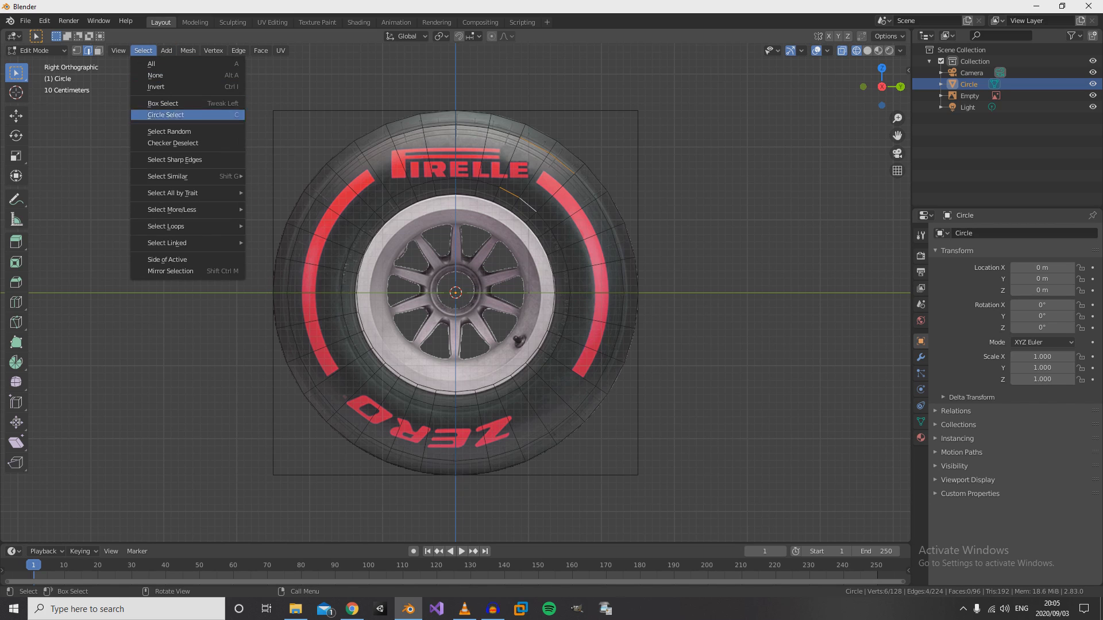
mouse_move(172, 226)
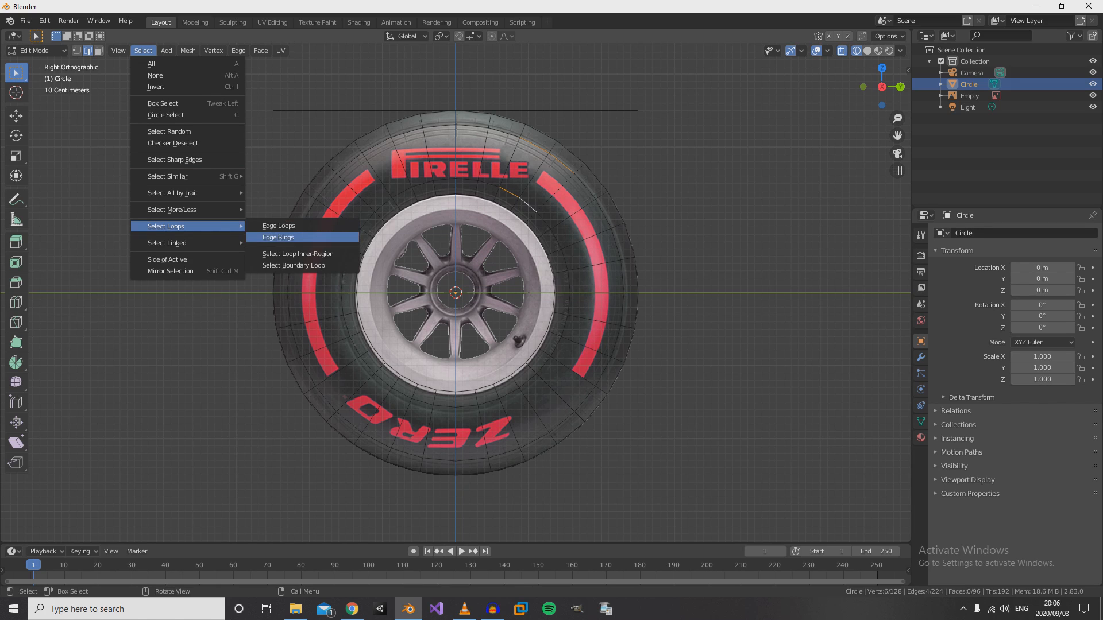
click(279, 226)
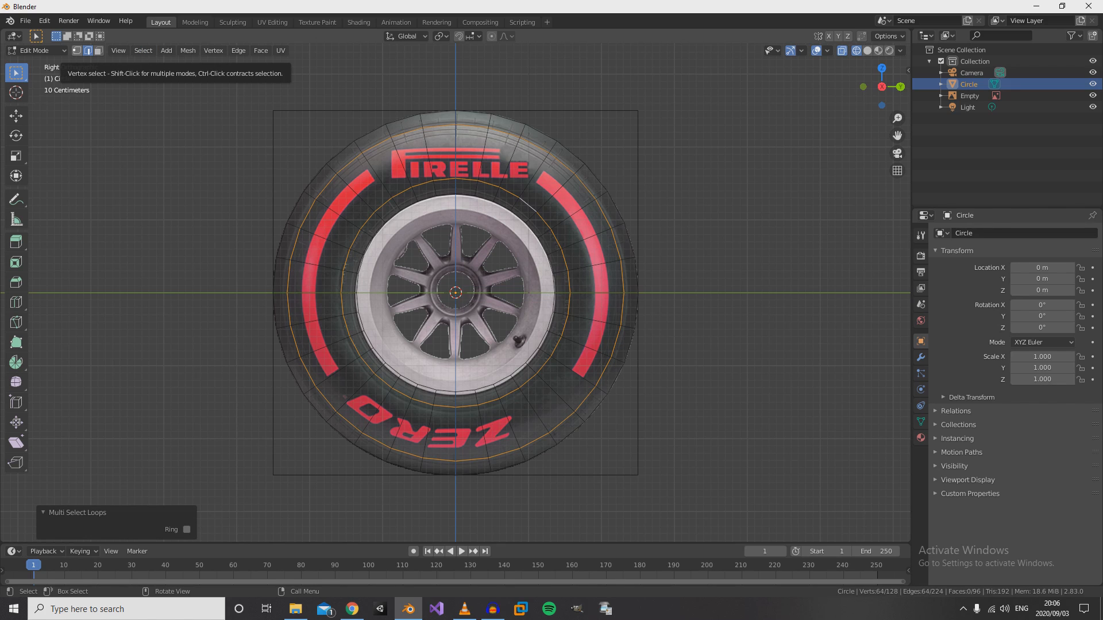
- Switch to vertex selection and move the selected sidewall ring about 1.402 m along the X axis in the front view
click(76, 51)
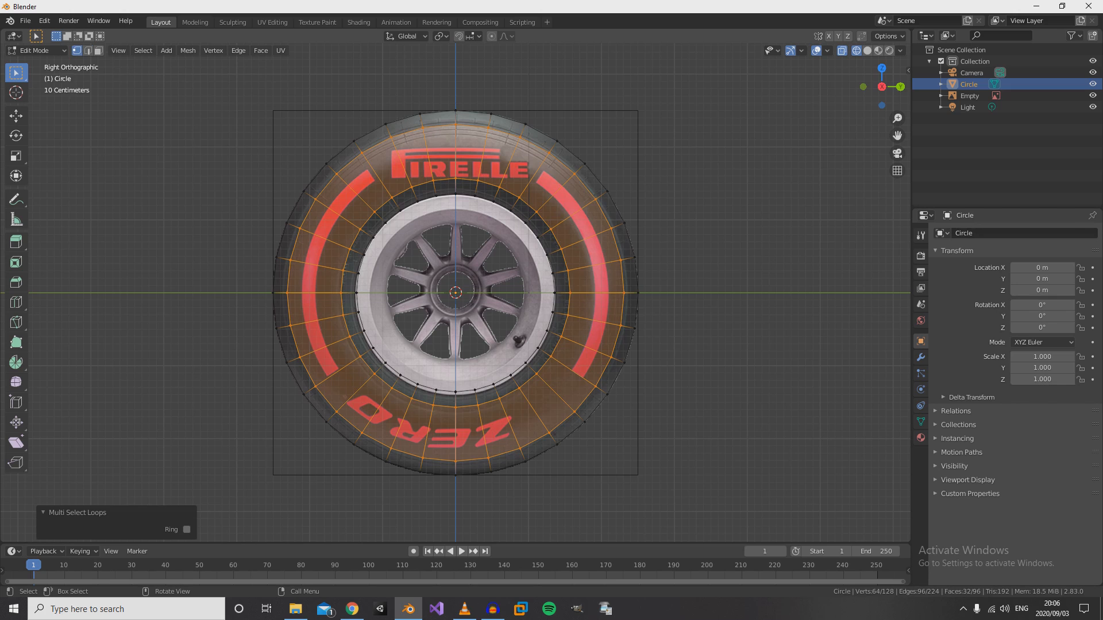
middle_drag(436, 258, 493, 280)
key(KP_3)
key(KP_1)
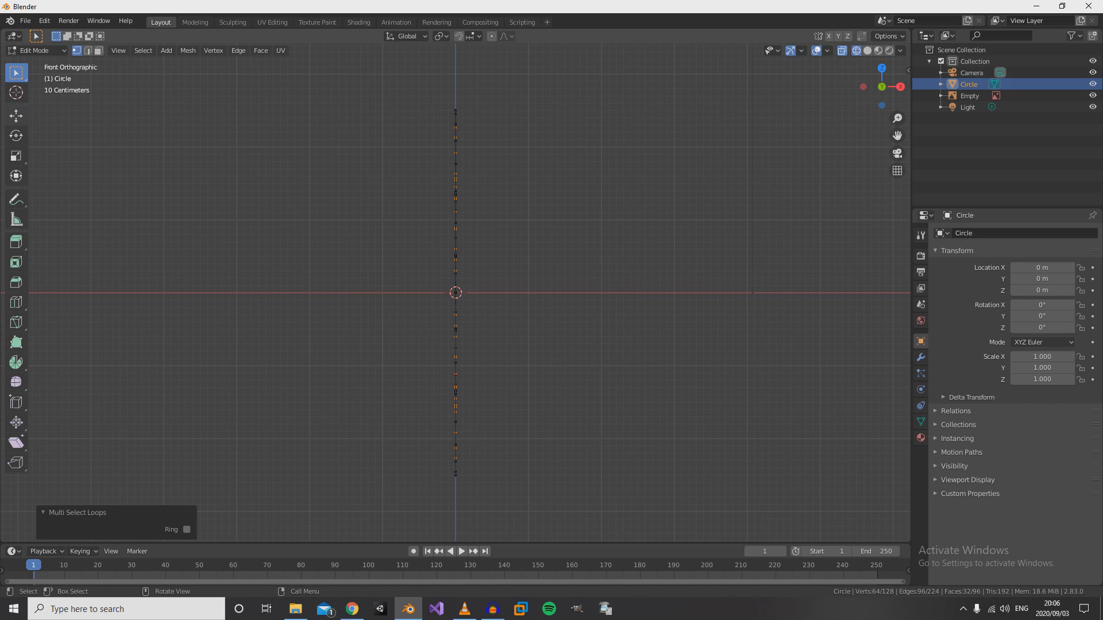
click(16, 116)
key(g)
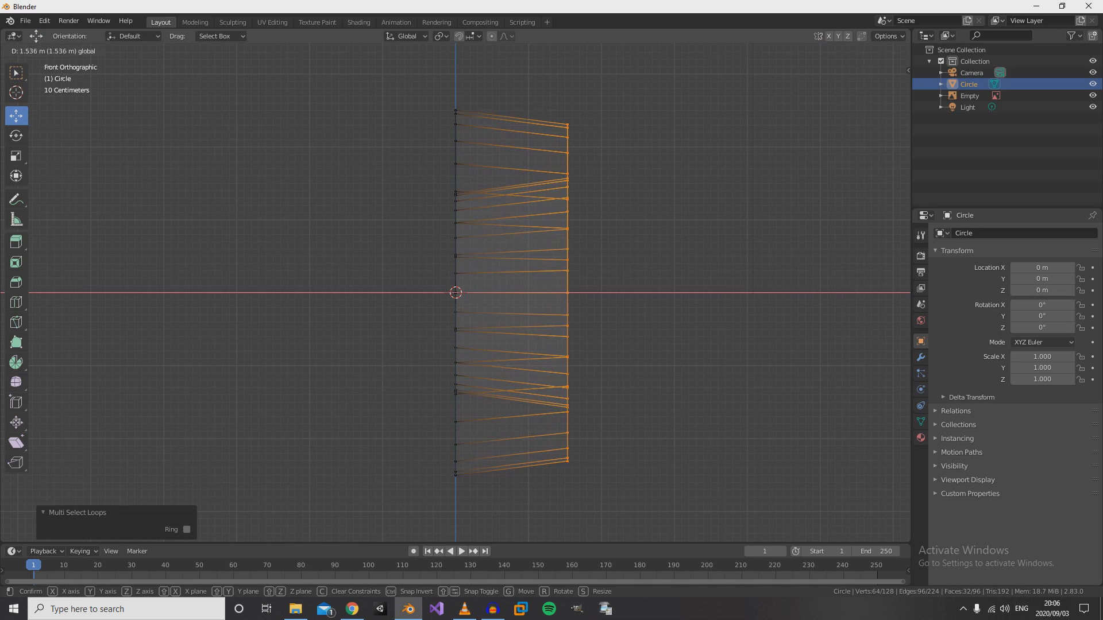
key(Return)
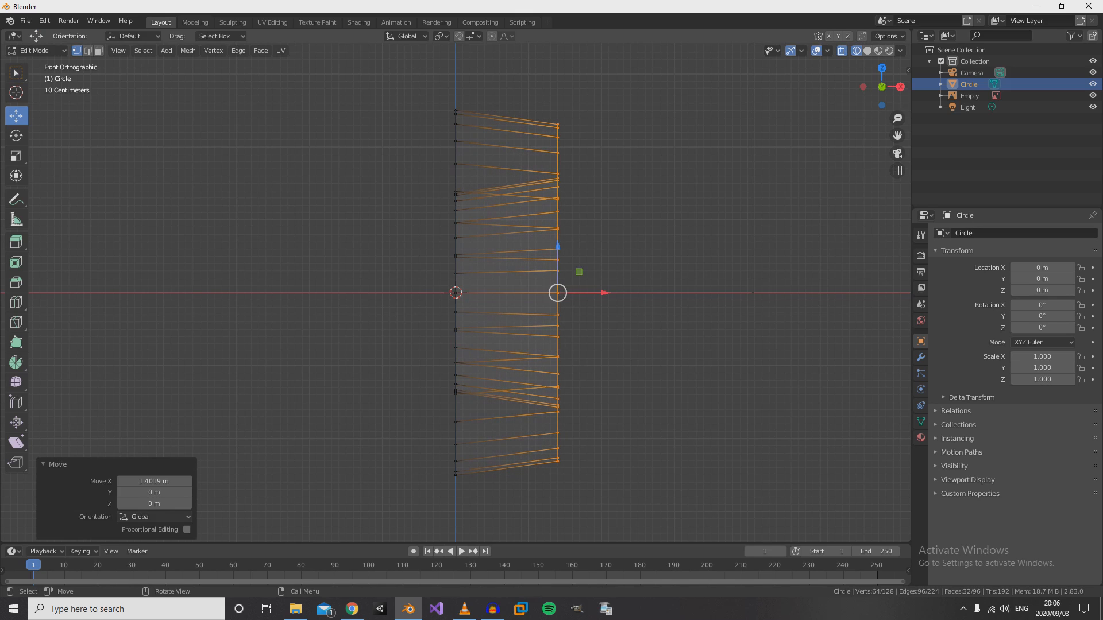
- Return to Object Mode and examine the tyre shape in solid shading from an angle and from the right view
key(KP_3)
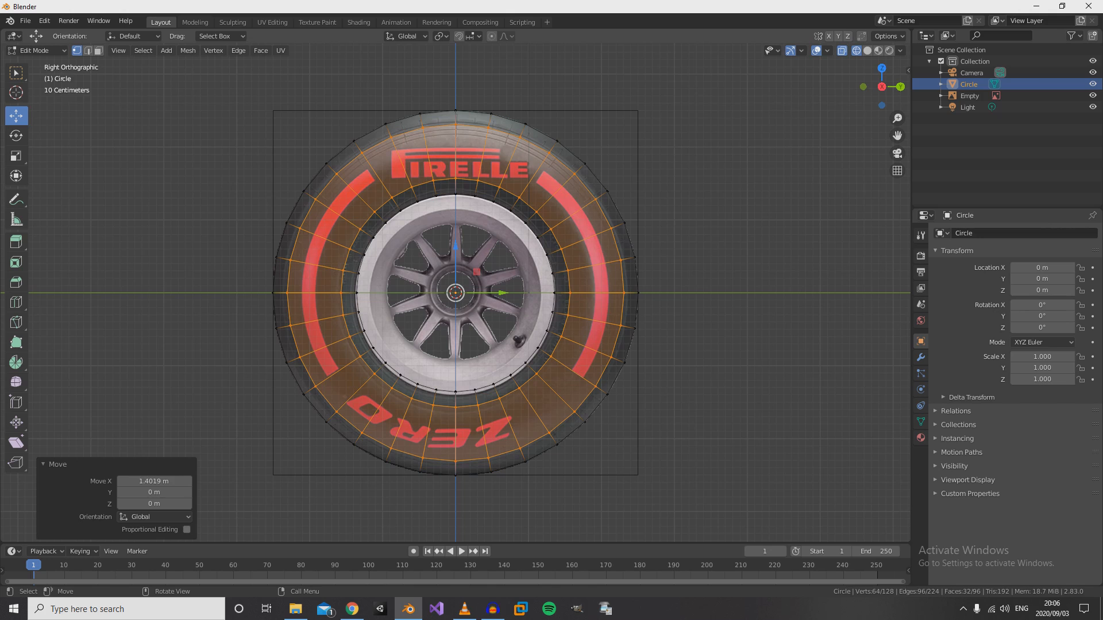
key(Tab)
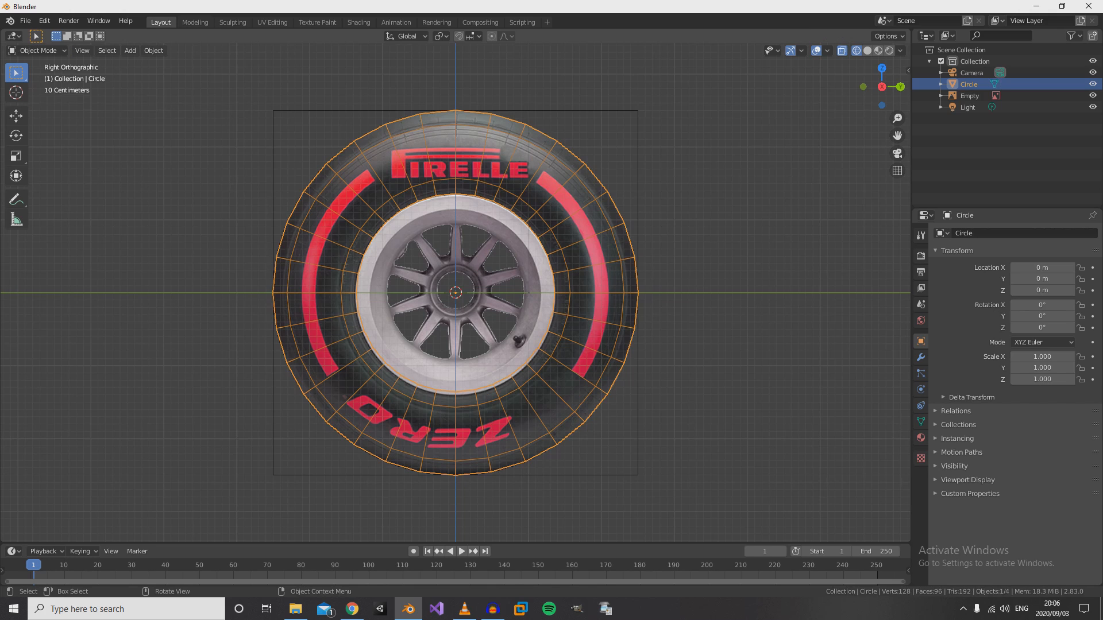
middle_drag(455, 293, 520, 319)
key(z)
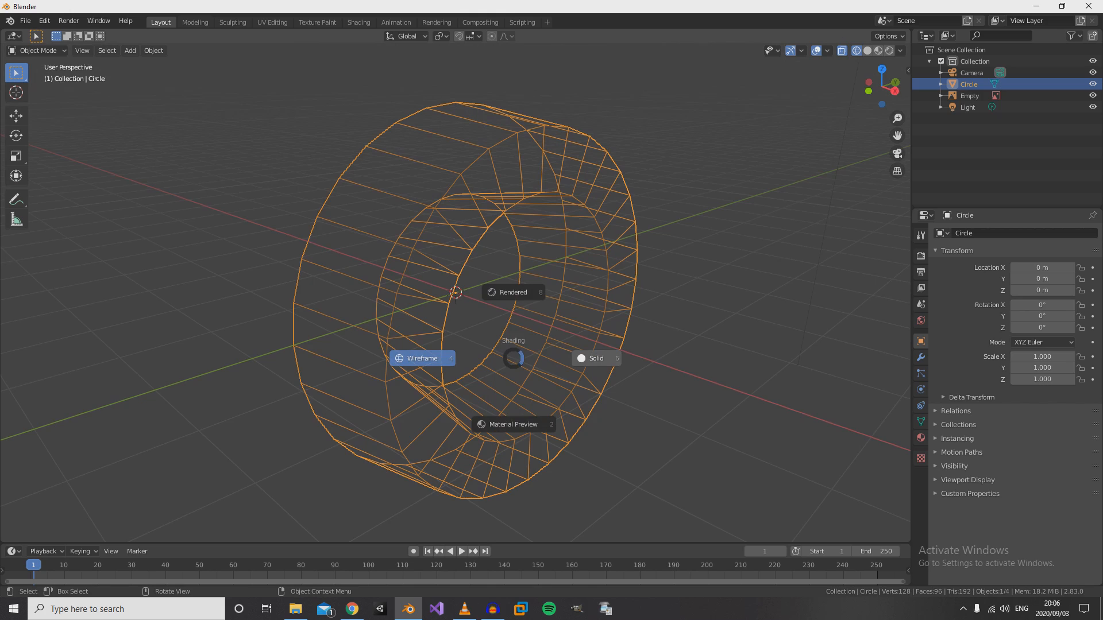
click(595, 358)
mouse_move(594, 359)
middle_down()
mouse_move(536, 341)
mouse_move(669, 362)
mouse_move(522, 320)
mouse_move(477, 333)
mouse_move(522, 350)
mouse_move(550, 338)
mouse_move(518, 346)
middle_up()
key(KP_3)
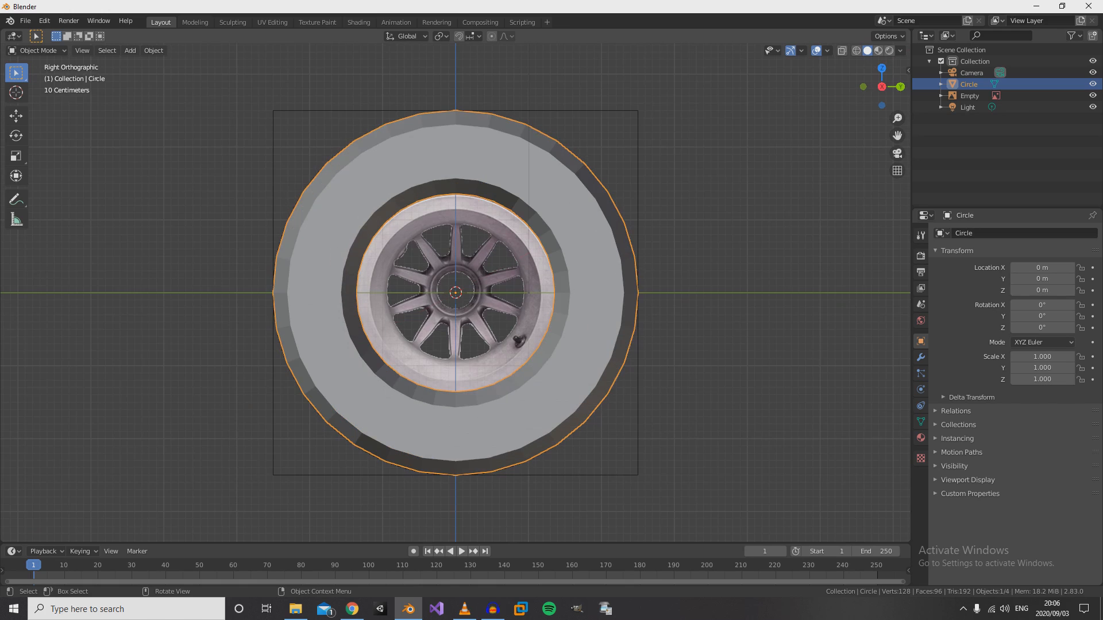
- In Edit Mode with edge selection, select the whole innermost edge loop around the wheel rim, using Edge Loops
key(Tab)
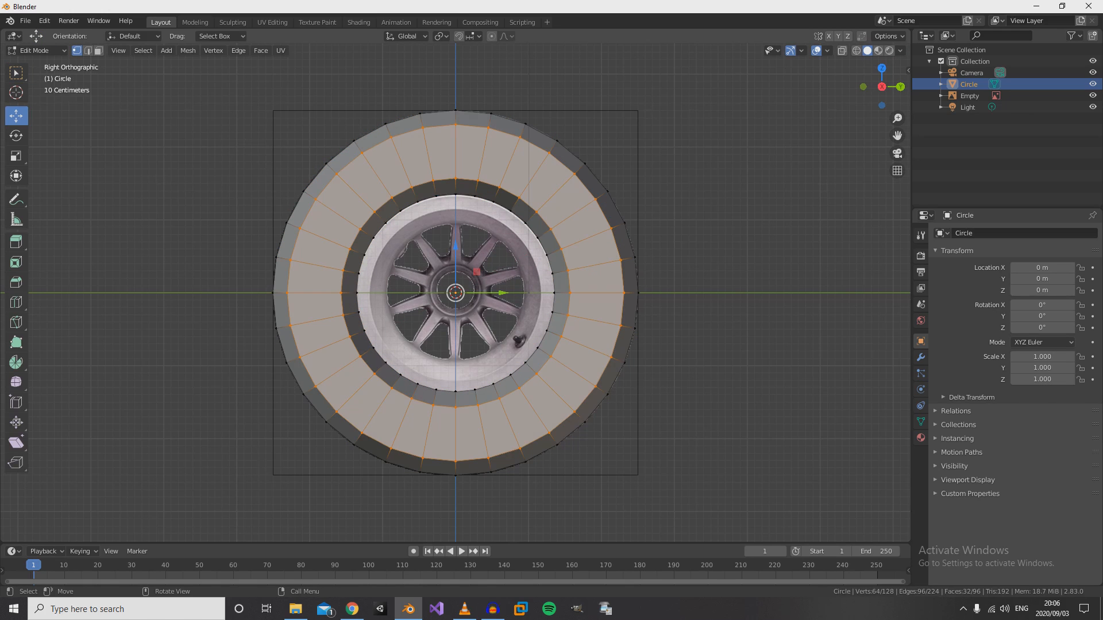
key(2)
click(466, 196)
shift+click(484, 199)
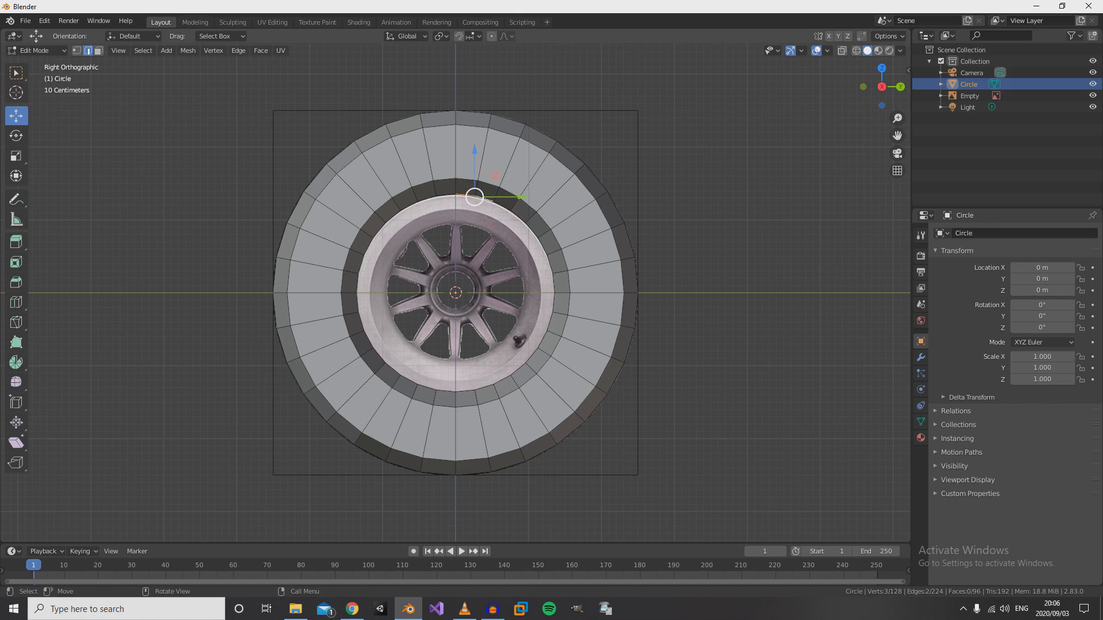
click(143, 50)
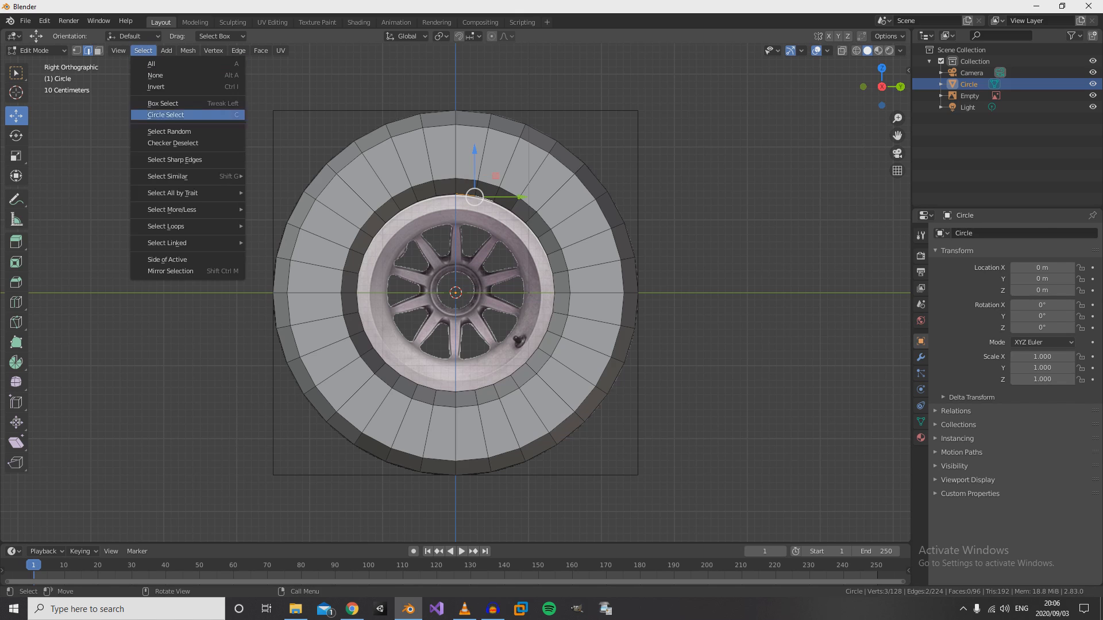
mouse_move(173, 227)
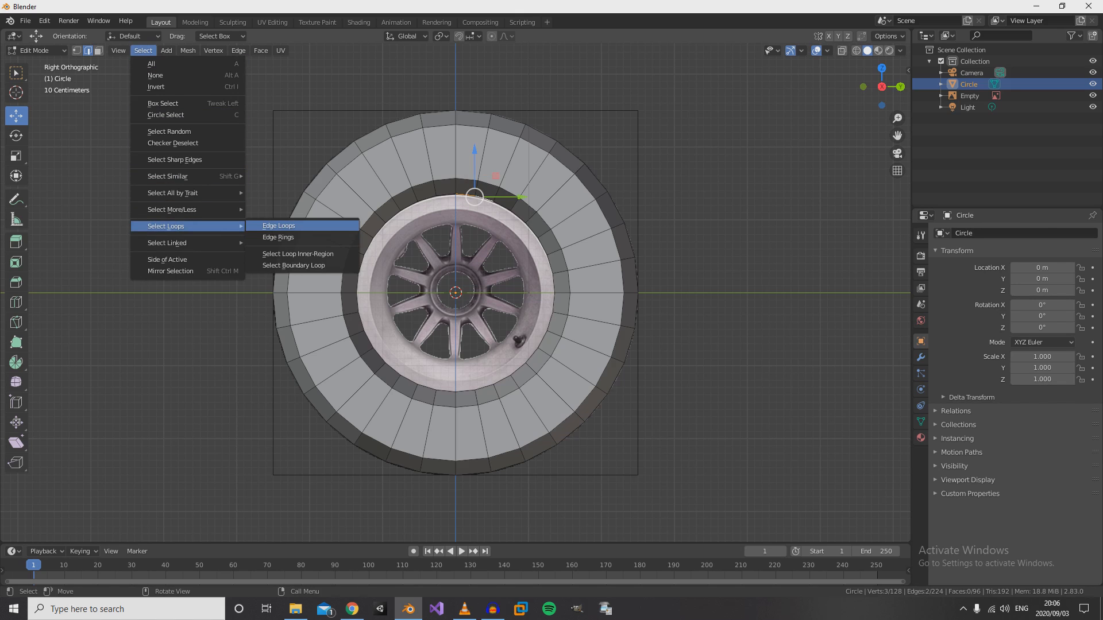
click(278, 226)
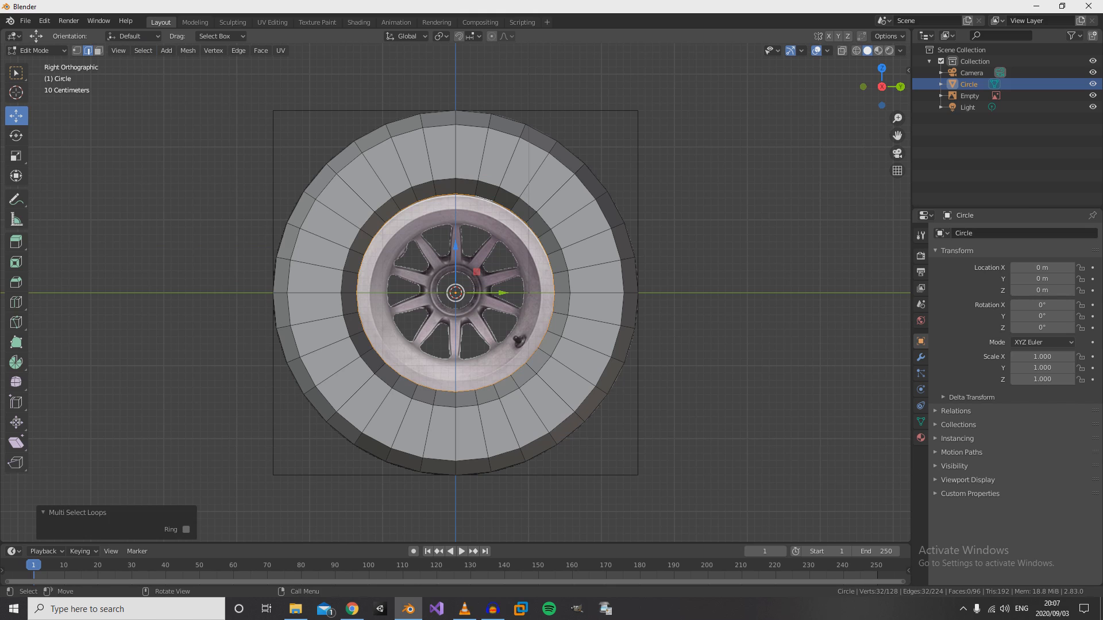
- Move the selected innermost rim loop about 1.252 m along the X axis, working in wireframe from the front view
key(KP_1)
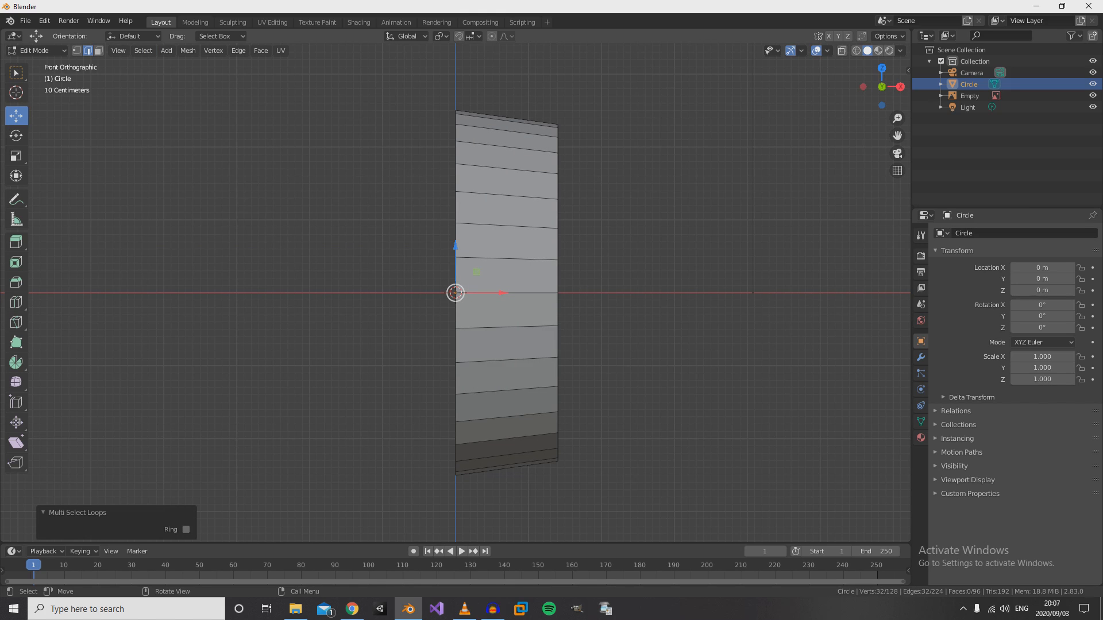
key(z)
key(4)
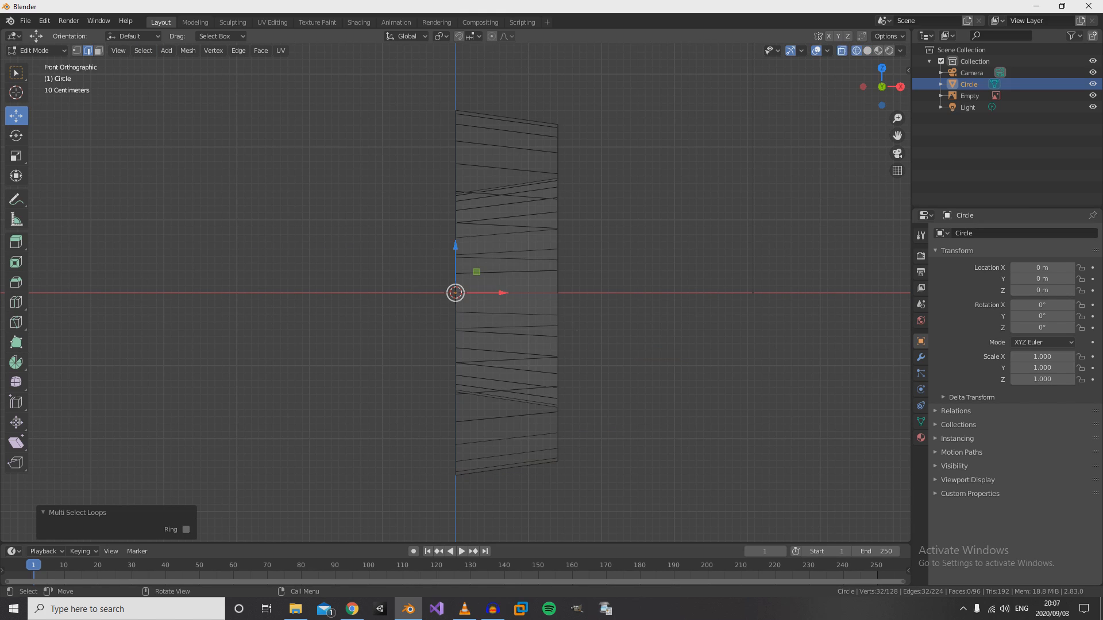
key(g)
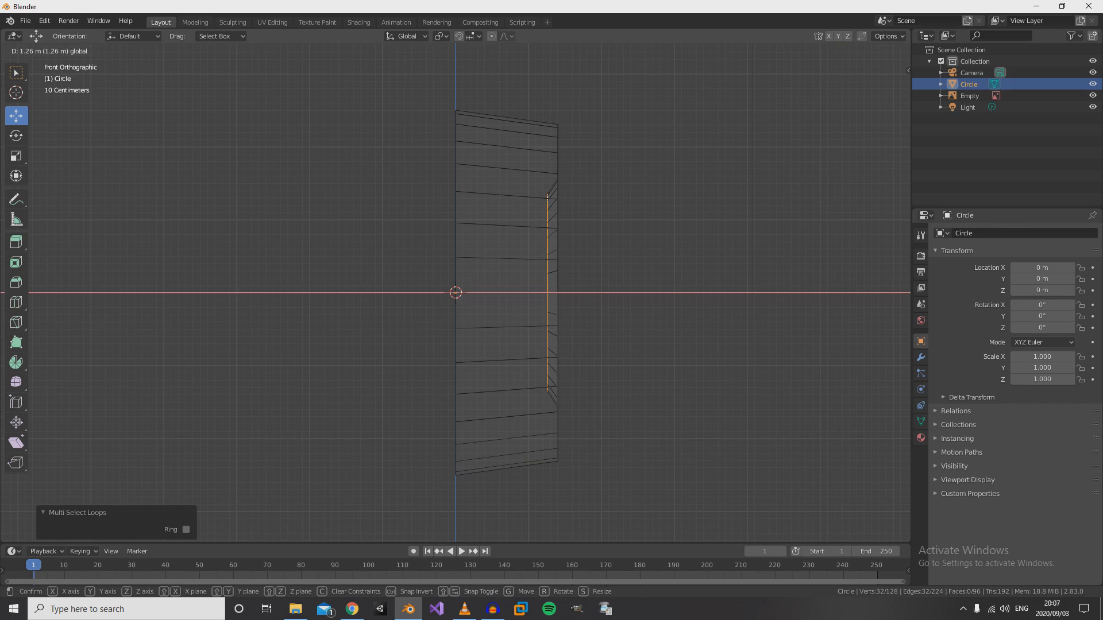
click(567, 271)
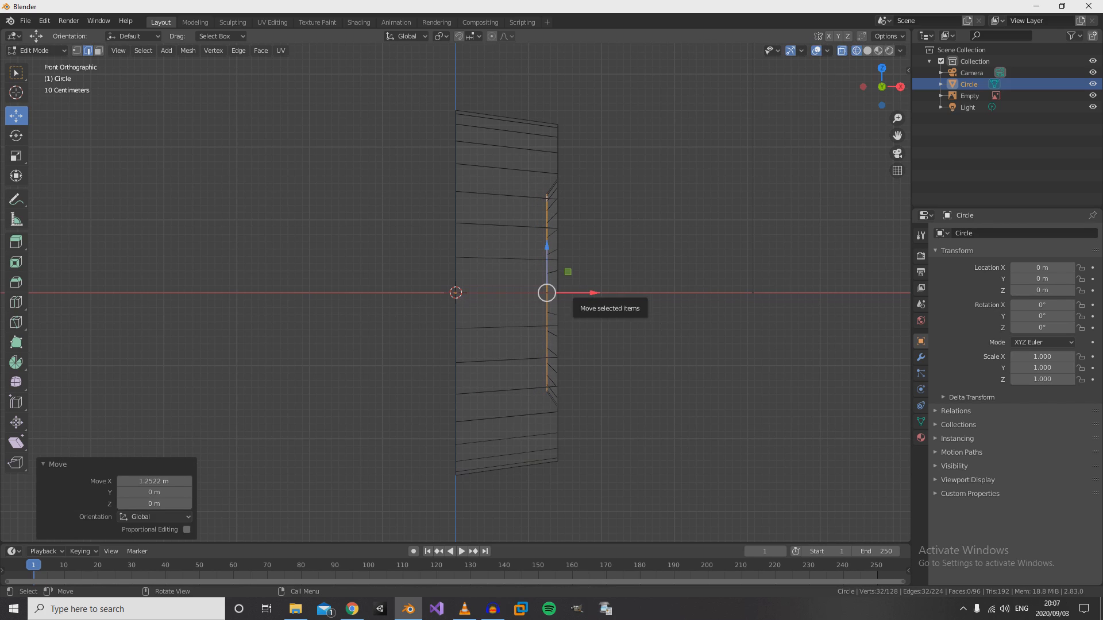
- Return to Object Mode and examine the tyre and its recessed rim edge in solid shading from an angle
middle_drag(567, 271, 559, 279)
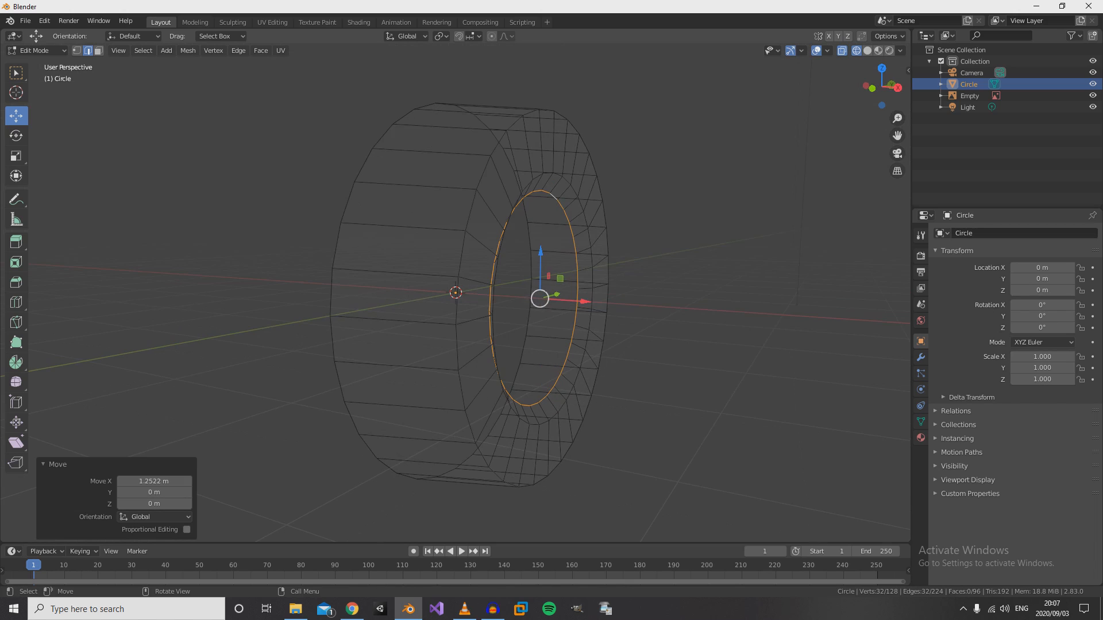
key(Tab)
key(grave)
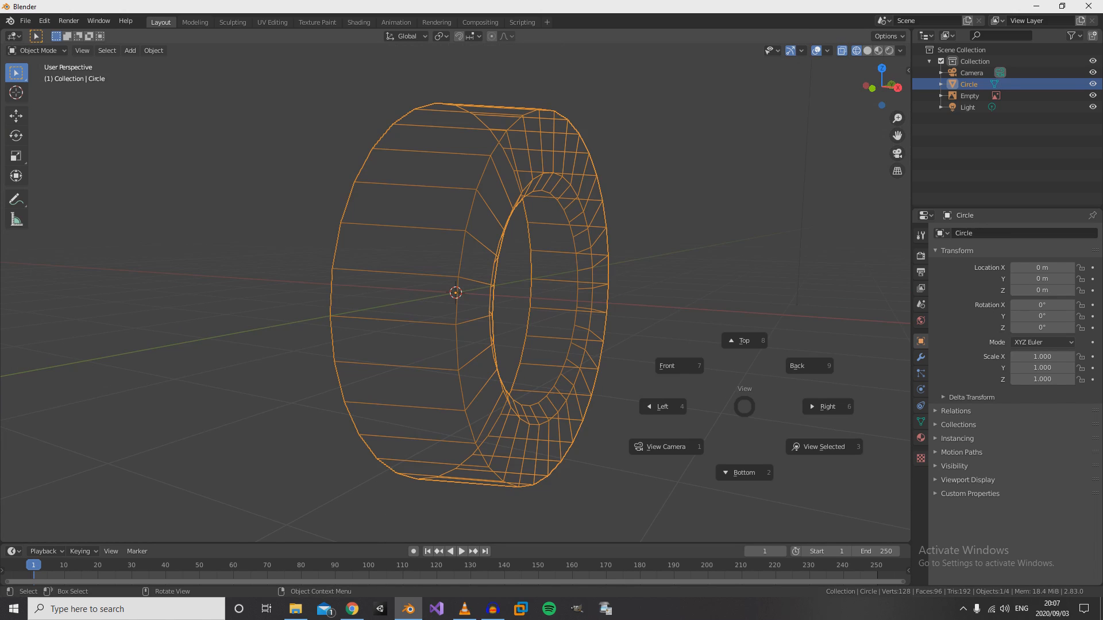
key(Escape)
key(z)
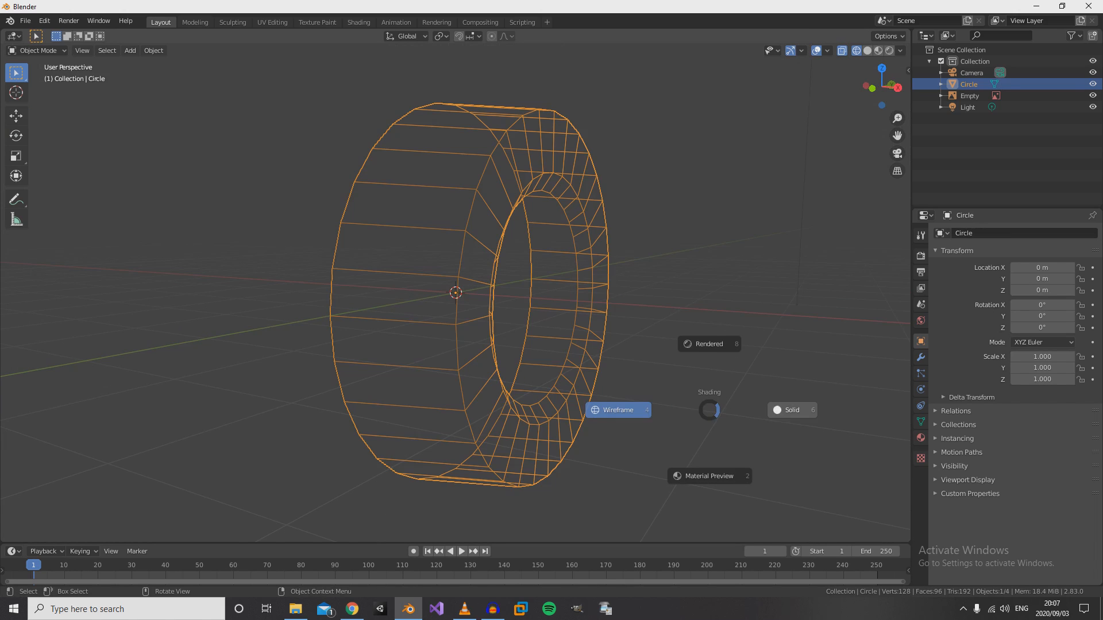
click(791, 410)
scroll(791, 410, up, 1)
scroll(792, 410, down, 4)
middle_drag(792, 410, 609, 414)
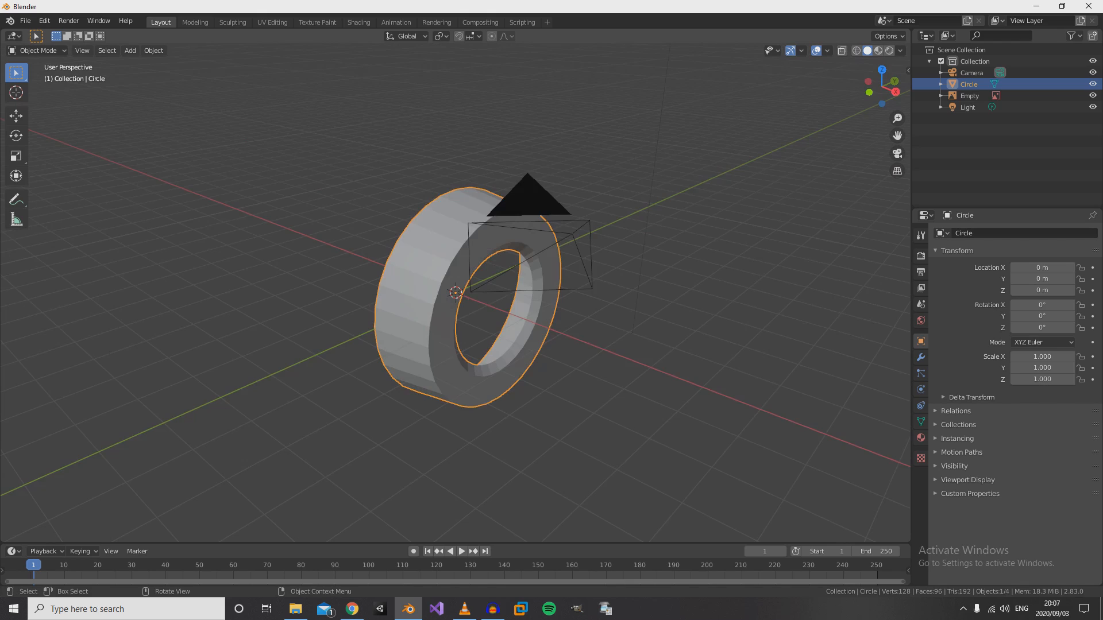
- Add a Mirror modifier on the X axis to the tyre mesh, checking it from the front view
key(KP_1)
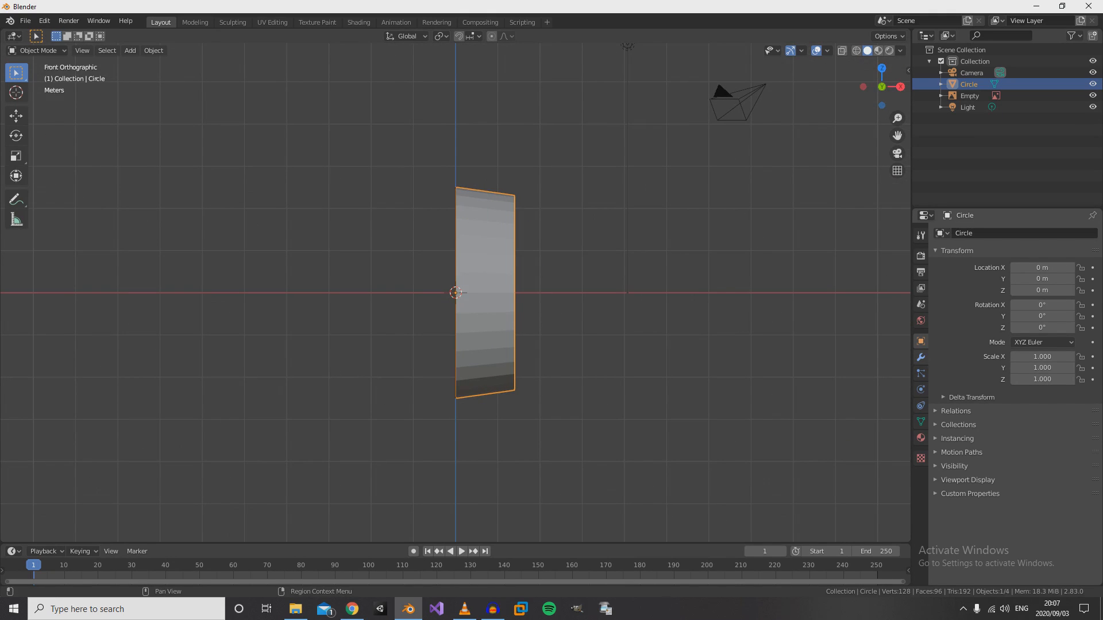
click(920, 357)
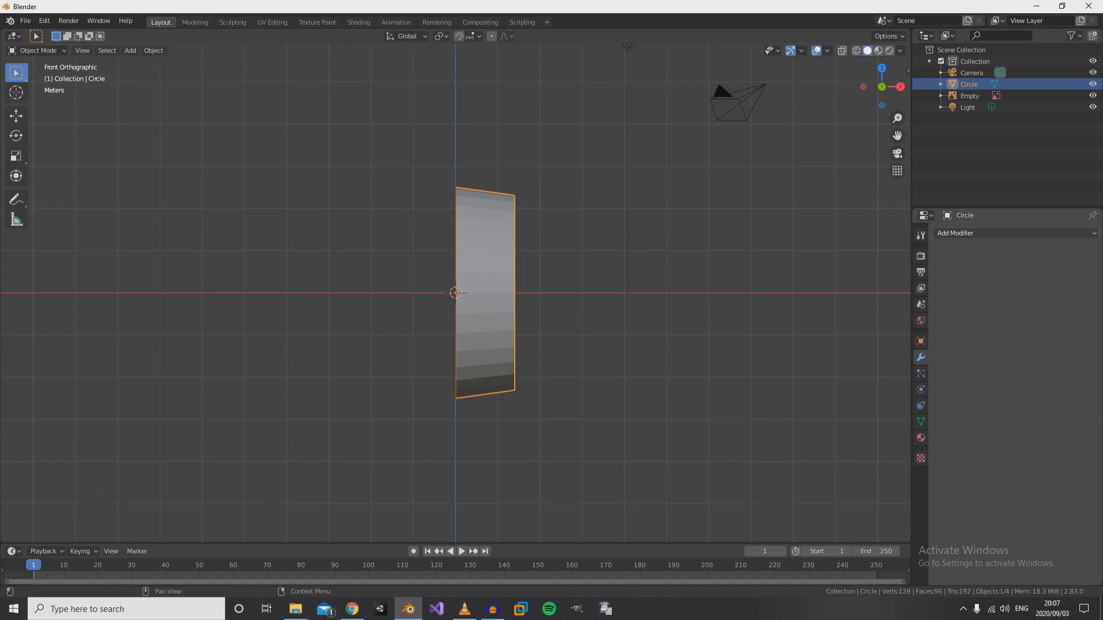
click(956, 233)
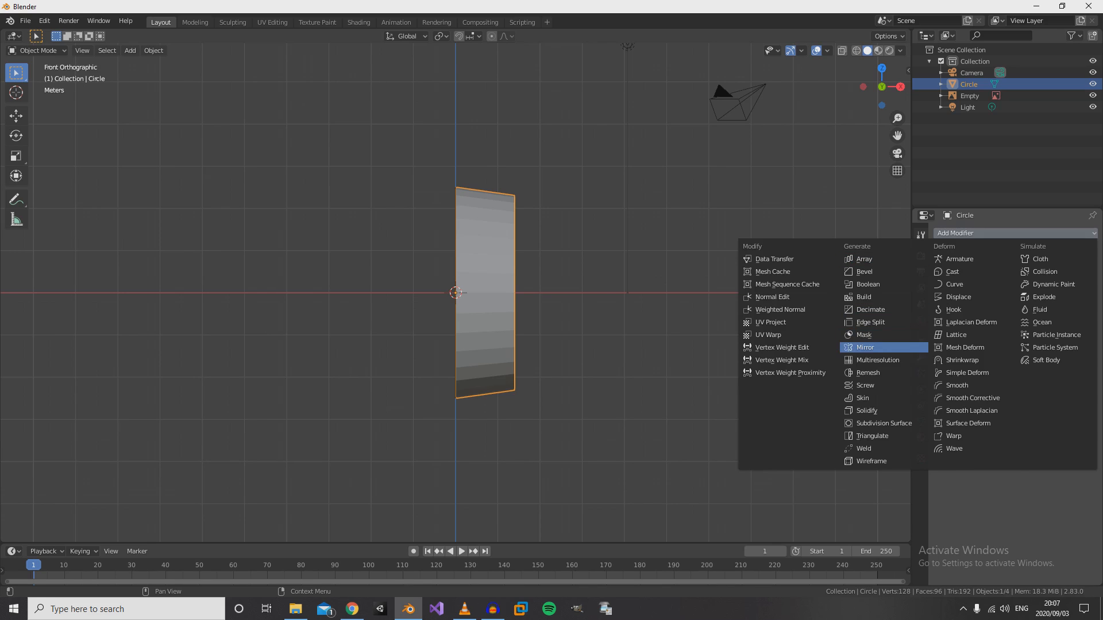
click(864, 347)
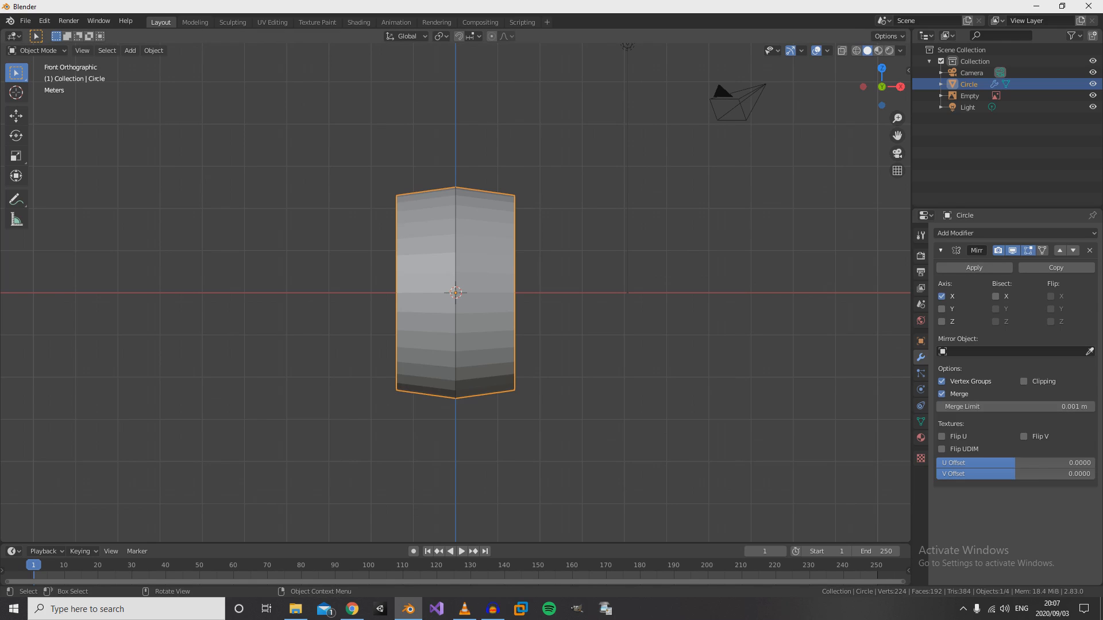
key(Tab)
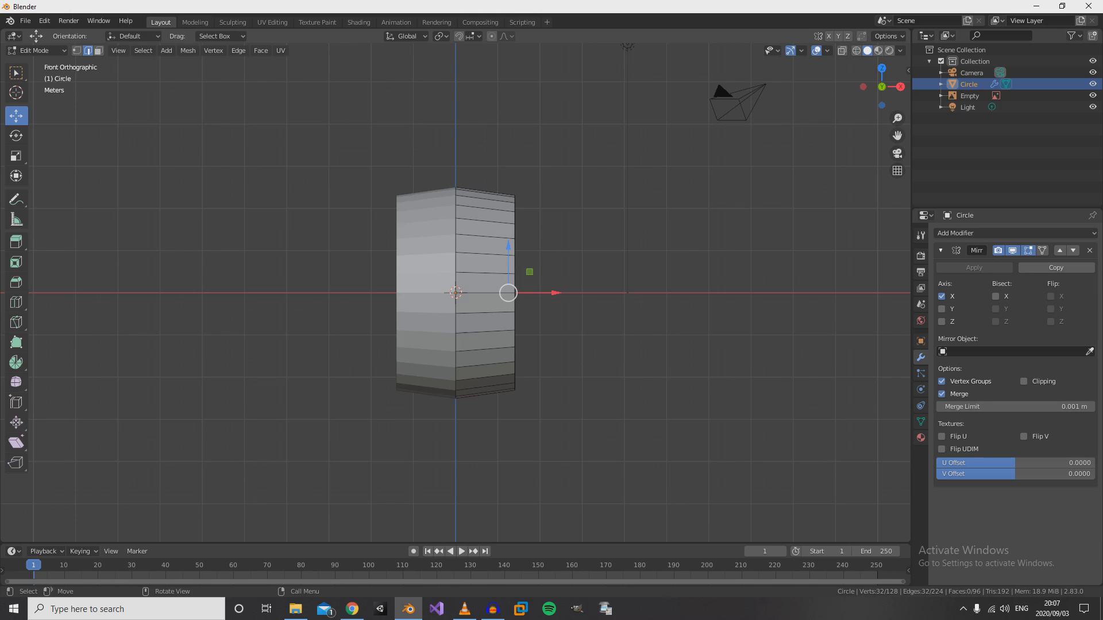
key(e)
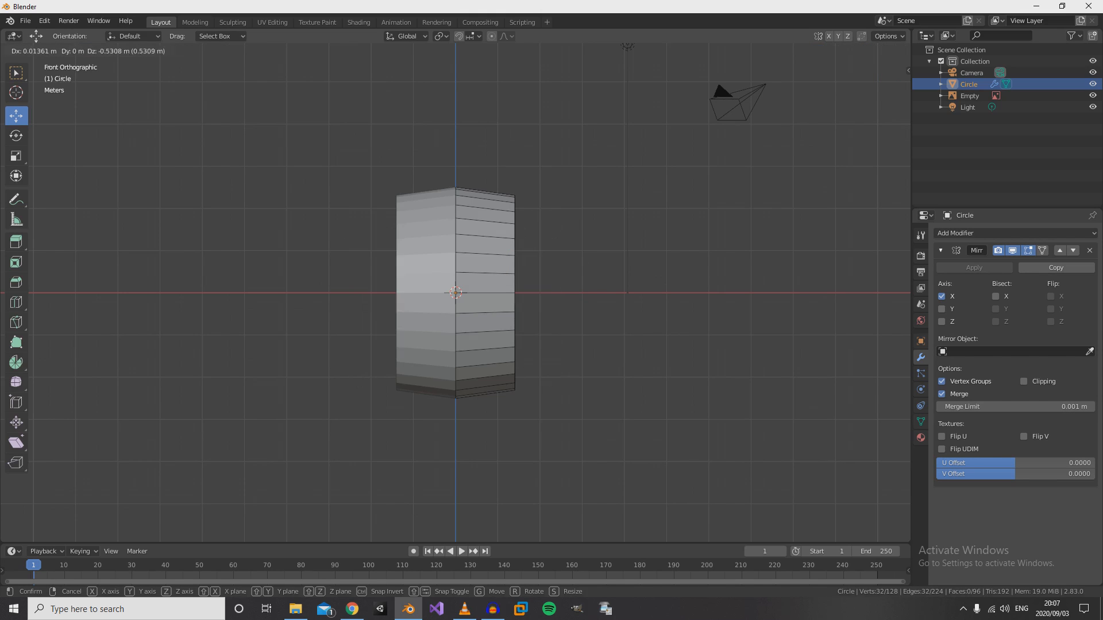
key(Escape)
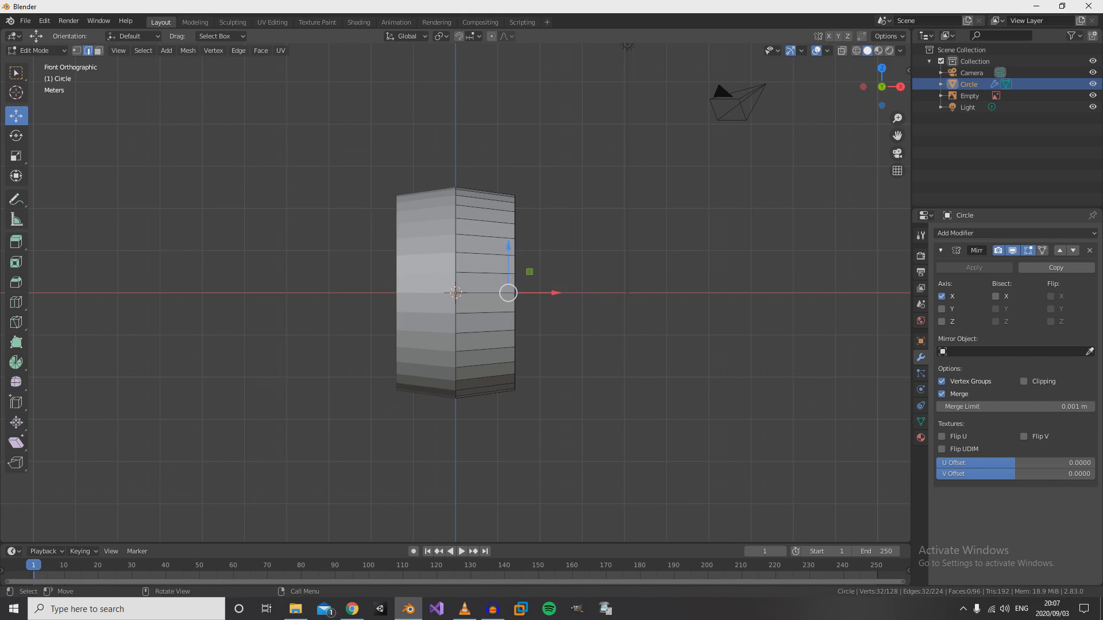
middle_drag(580, 265, 368, 287)
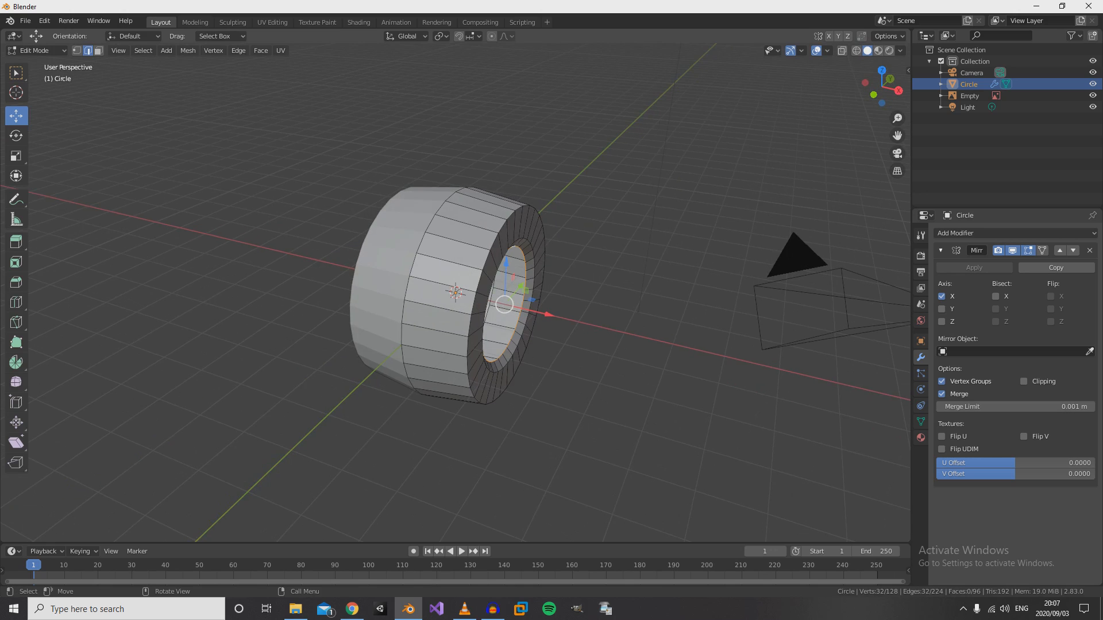
key(Tab)
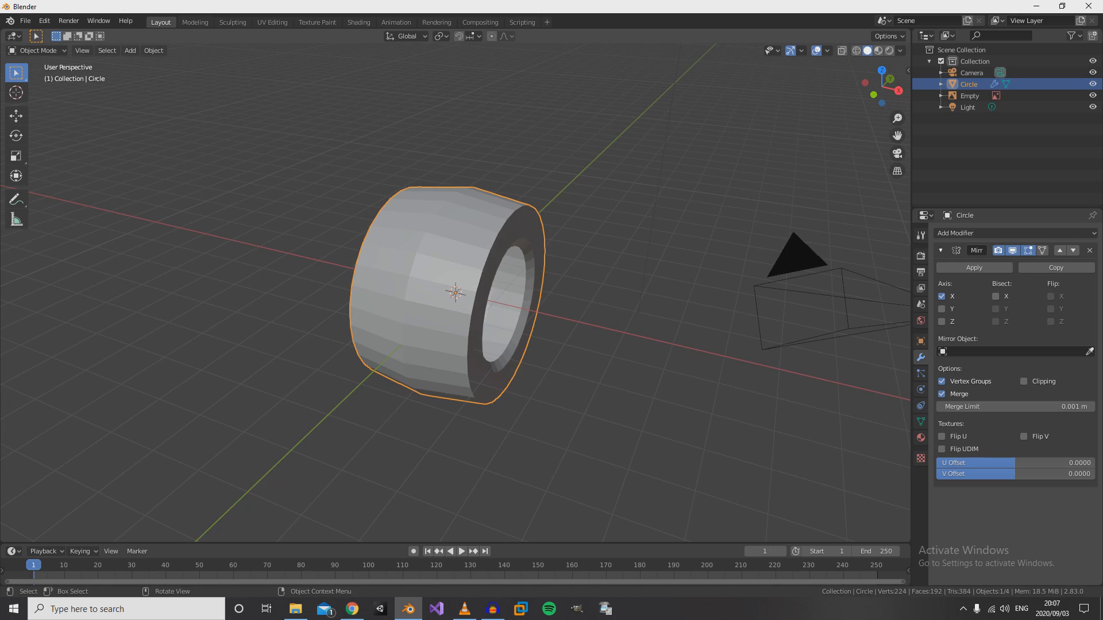
- Apply Shade Smooth to the mirrored tyre and look at it from the front
right_click(452, 237)
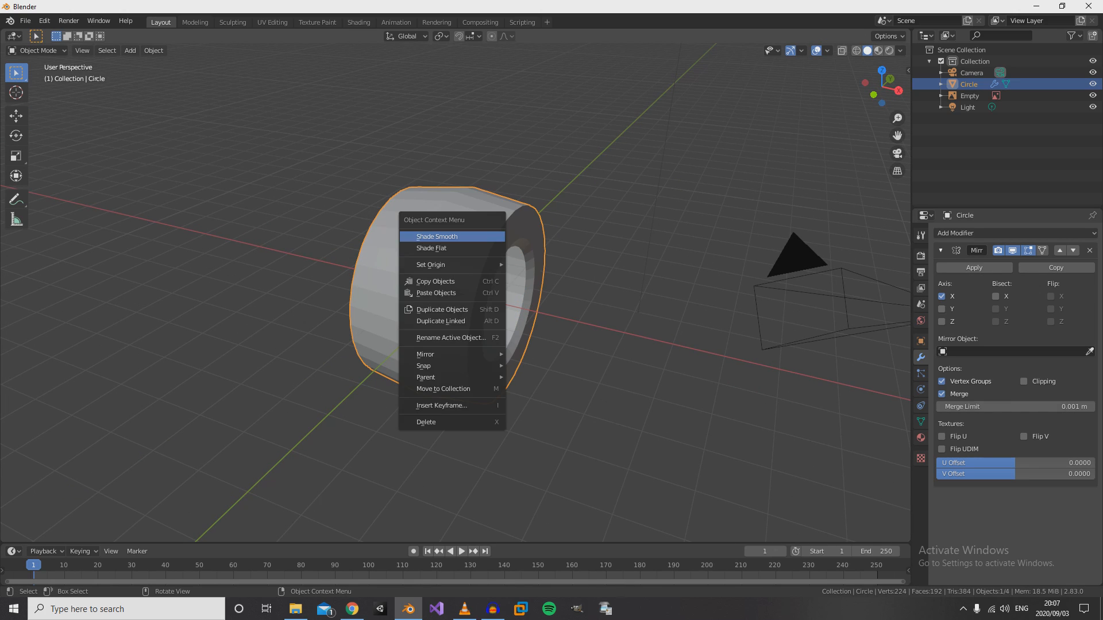
click(452, 236)
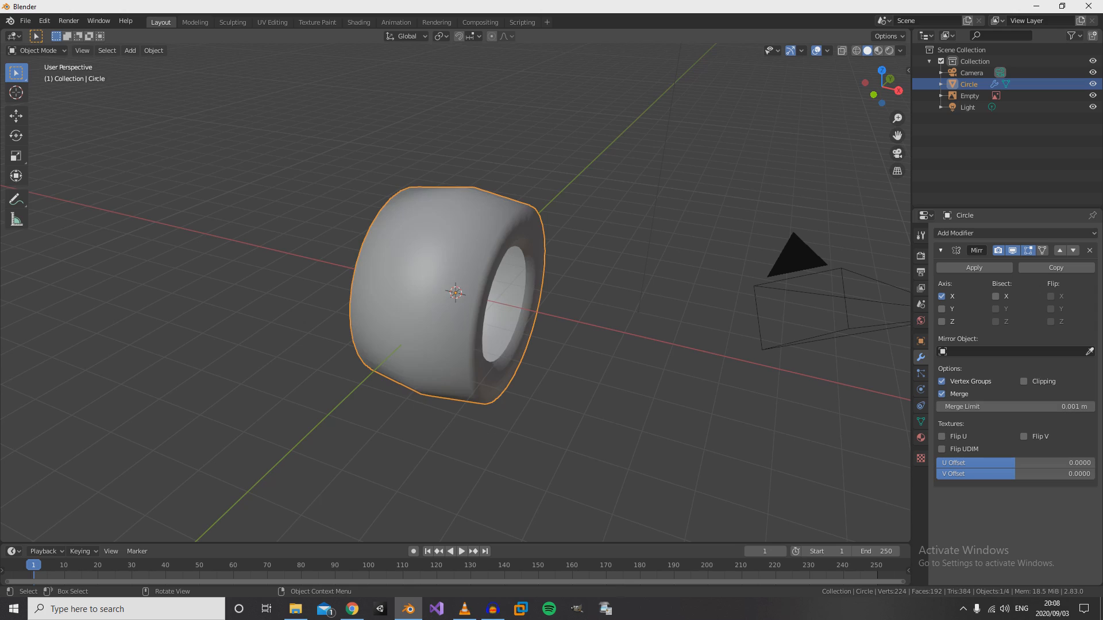
middle_drag(452, 236, 500, 258)
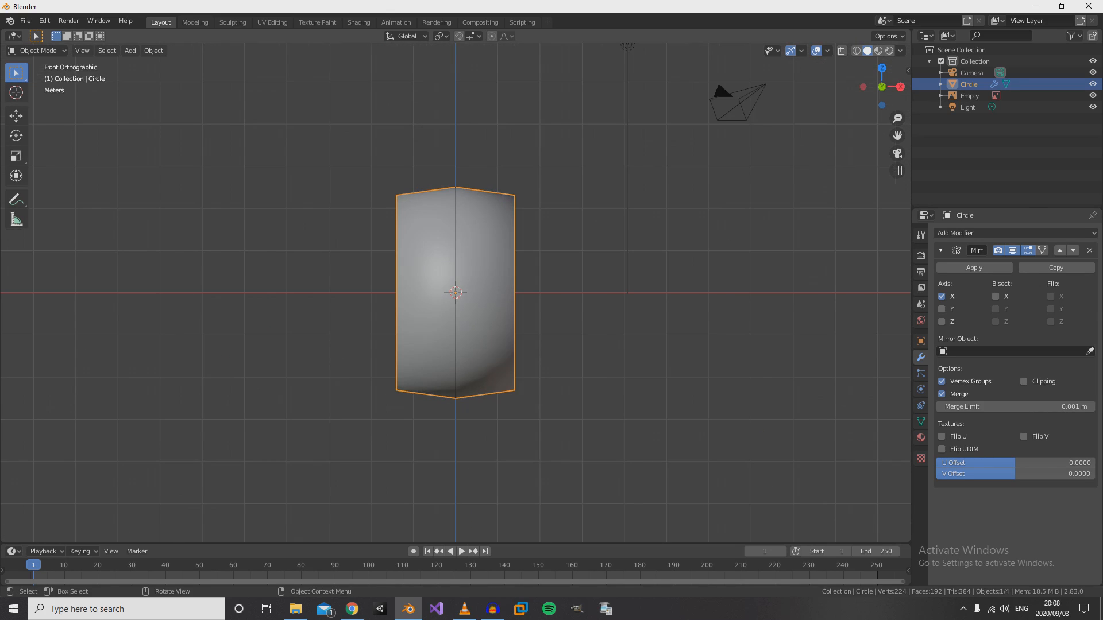
- In Edit Mode with wireframe shading, add one loop cut around the tread and slide it towards the sidewall with a factor of about -0.757
scroll(455, 292, down, 3)
scroll(455, 293, up, 6)
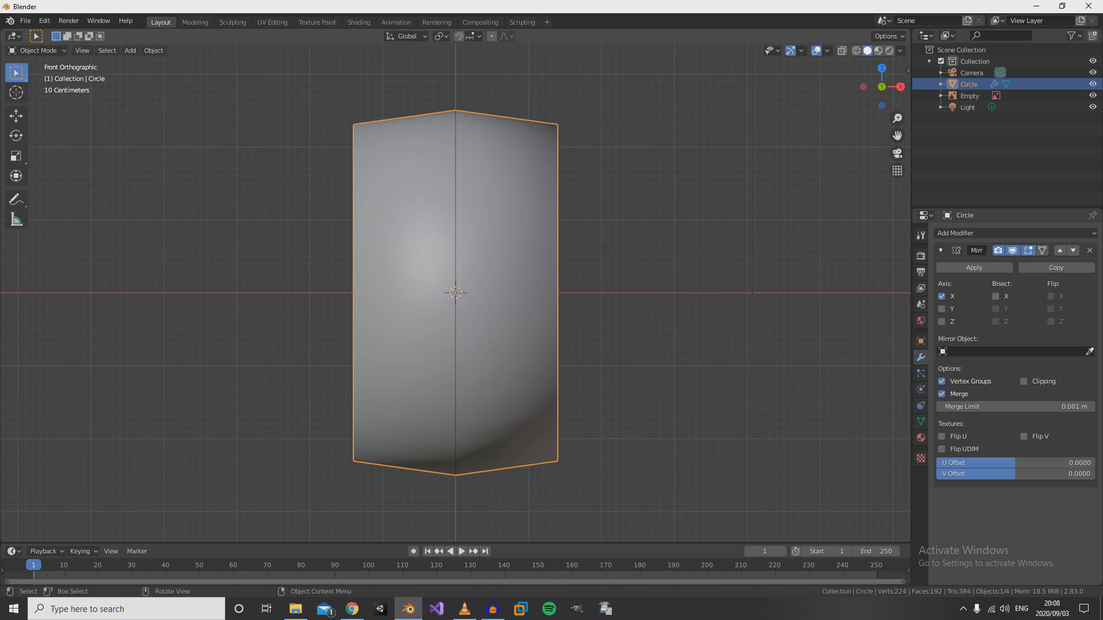
key(Tab)
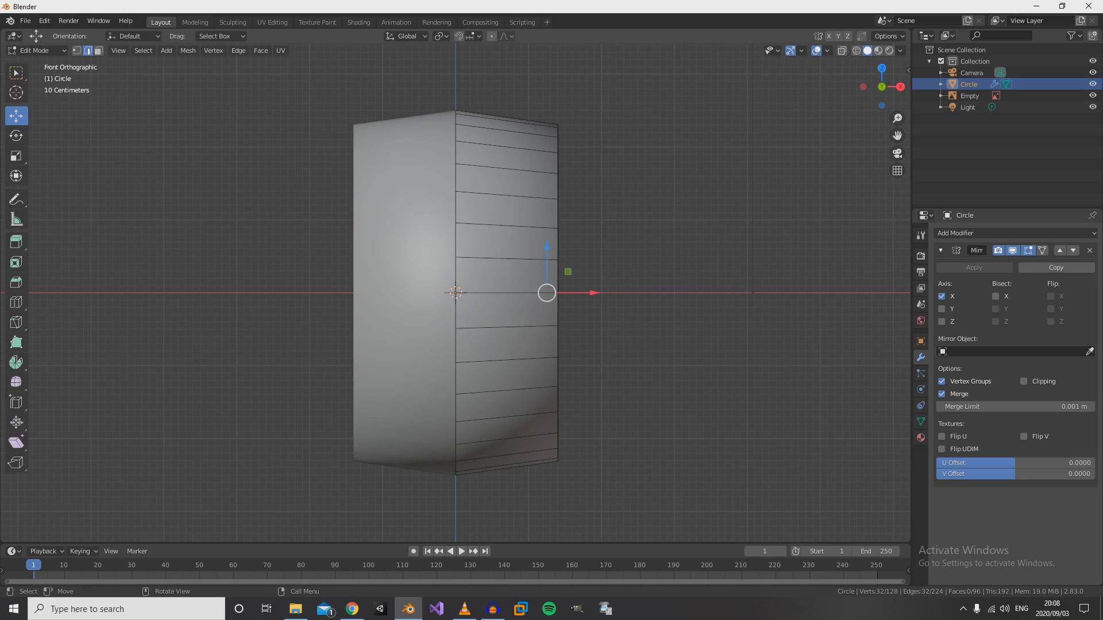
key(z)
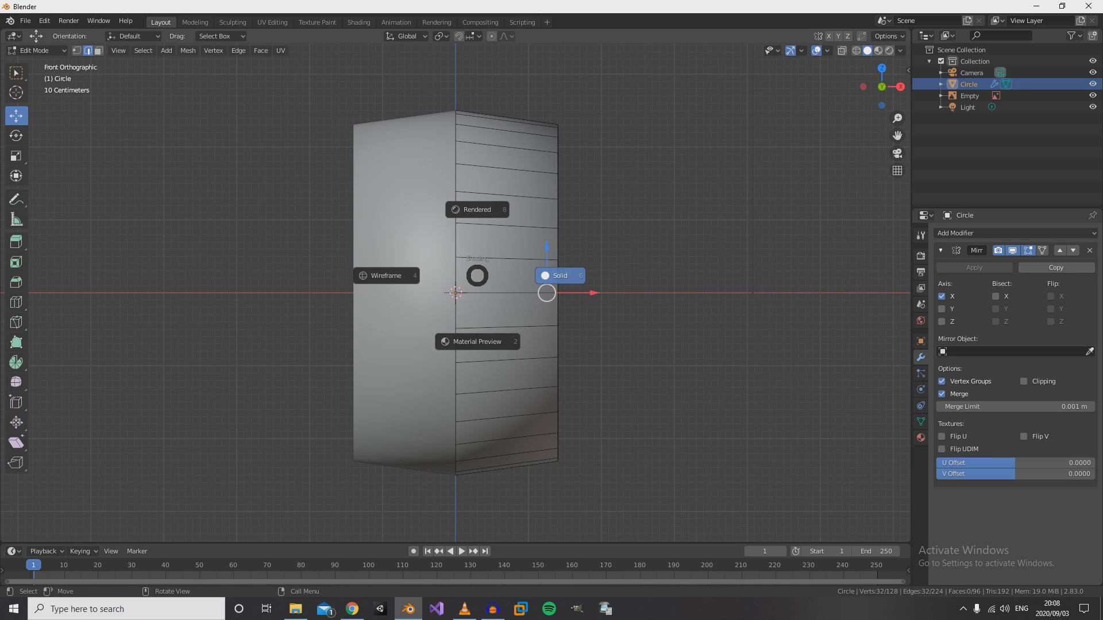
key(4)
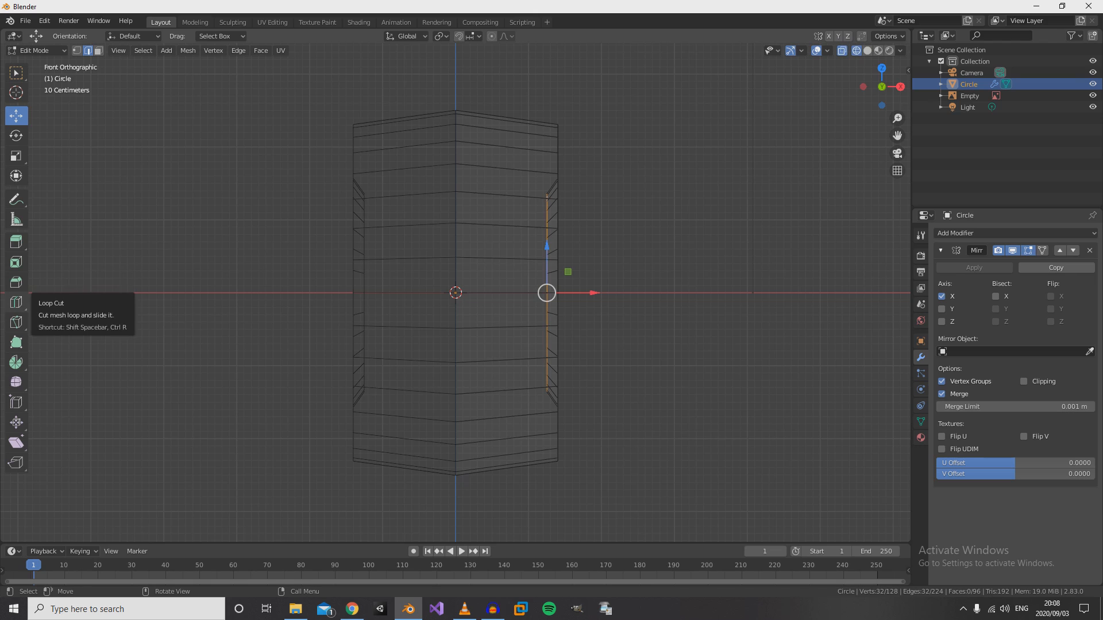
click(17, 302)
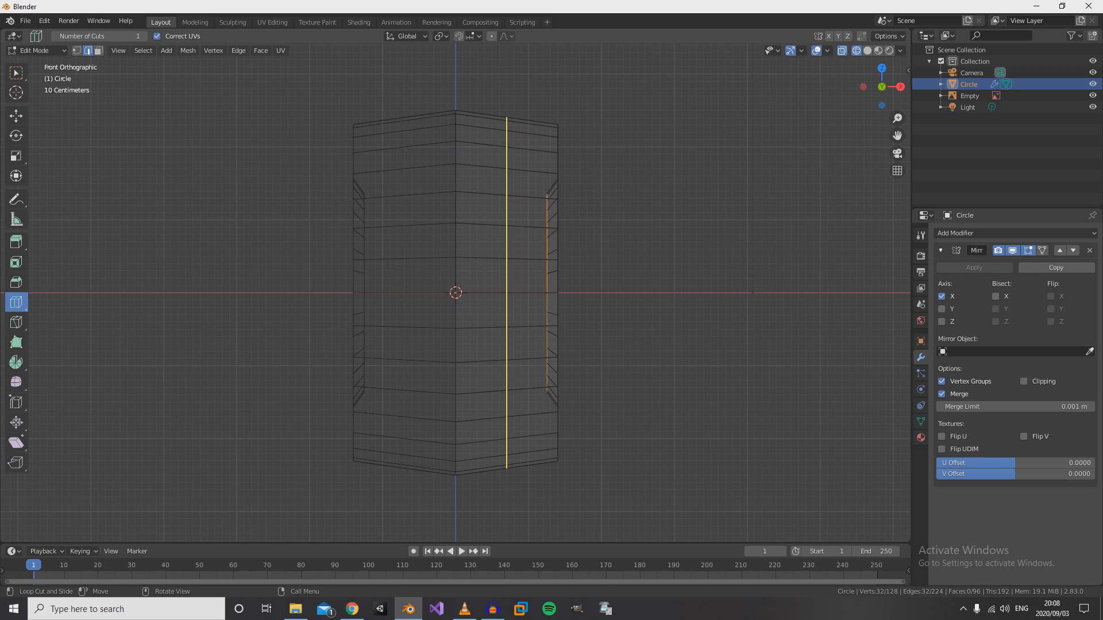
drag(505, 119, 542, 132)
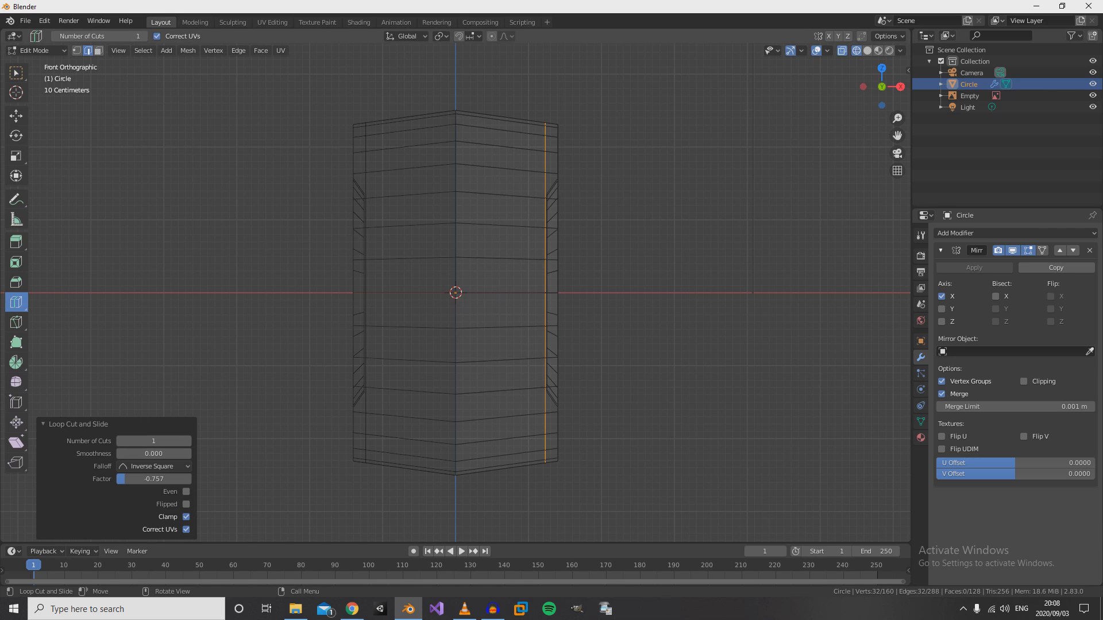
click(16, 116)
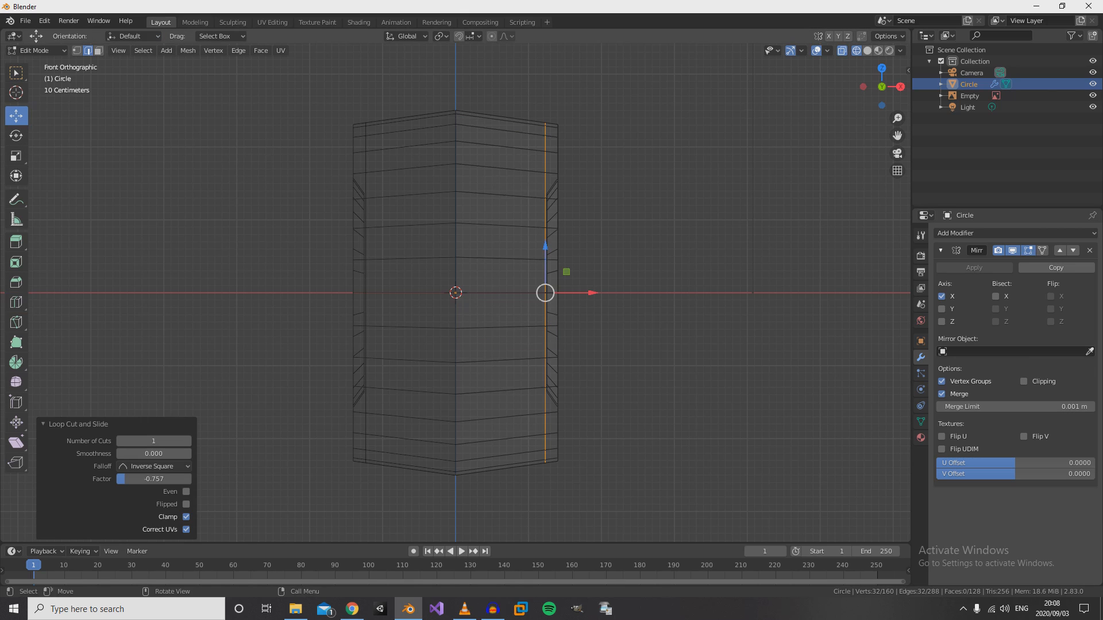
scroll(456, 293, down, 4)
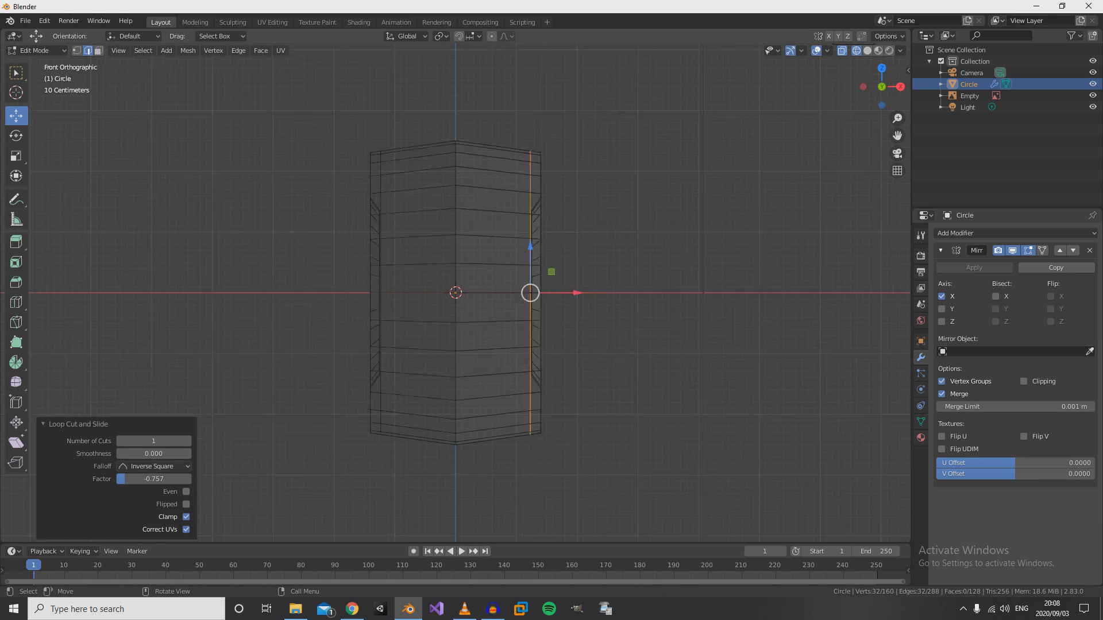
scroll(456, 293, up, 3)
key(KP_3)
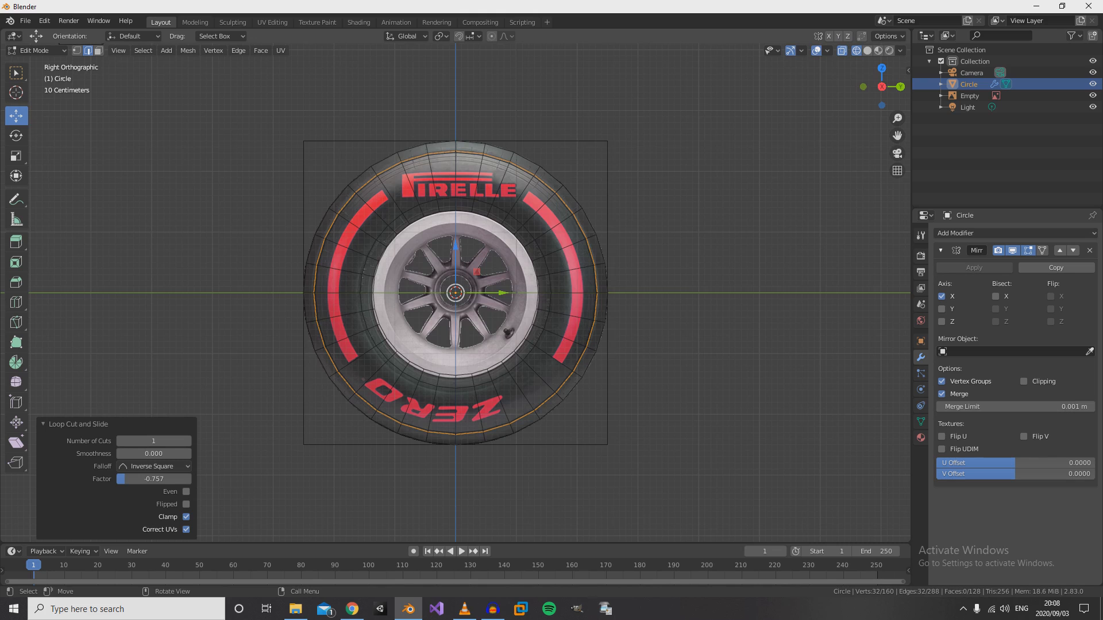
key(s)
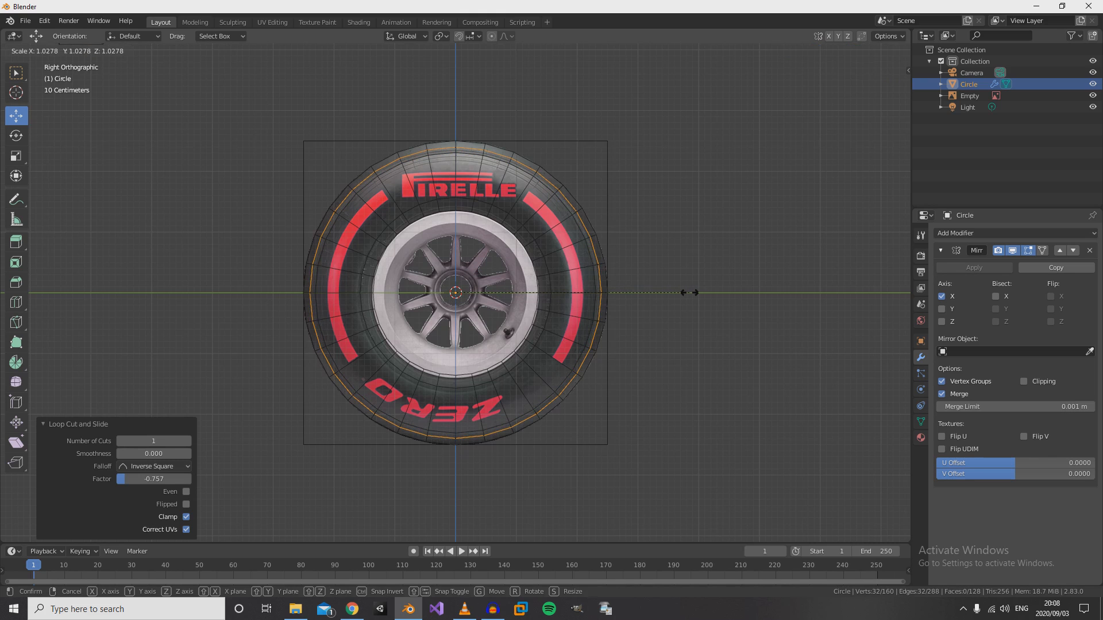
key(Escape)
- Scale the new tread edge loop uniformly to 1.063 in the front view, then return to Object Mode with solid shading
key(KP_1)
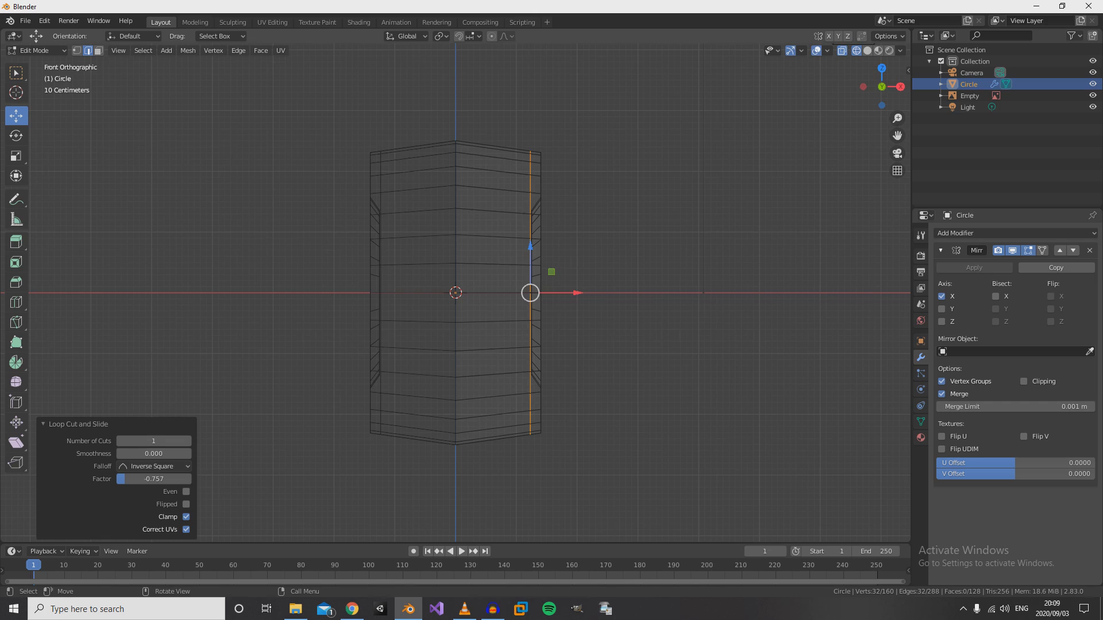
key(s)
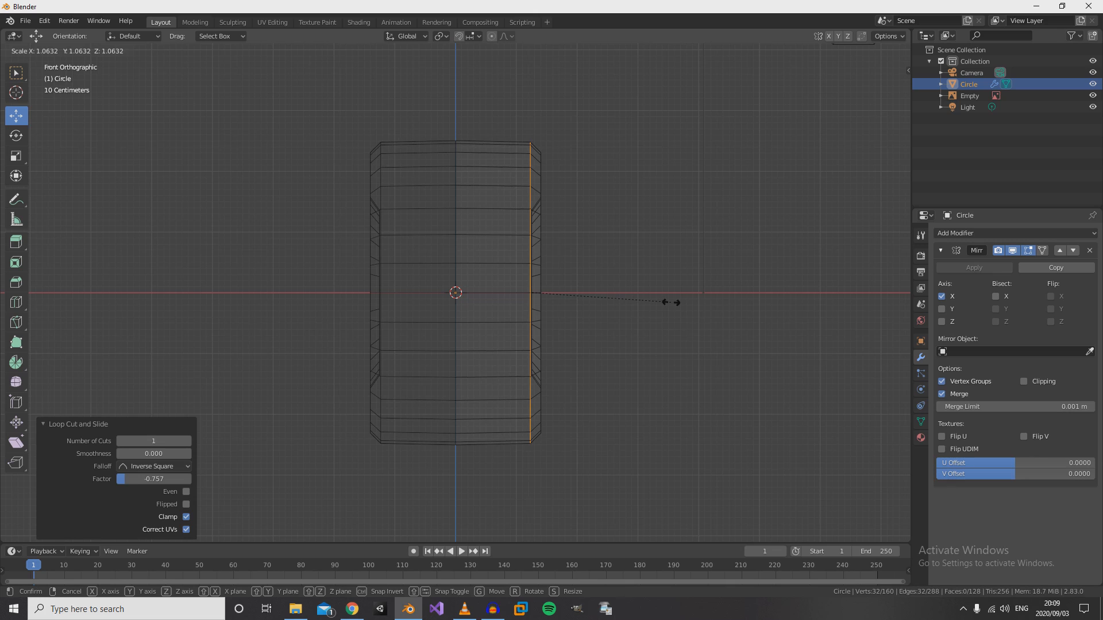
click(671, 303)
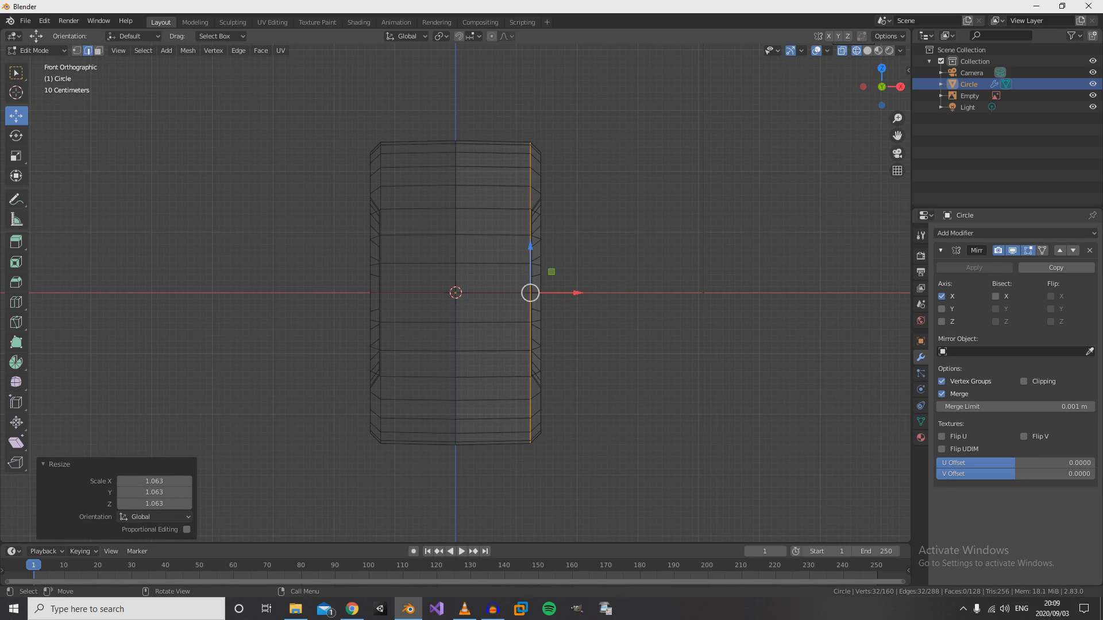
key(Tab)
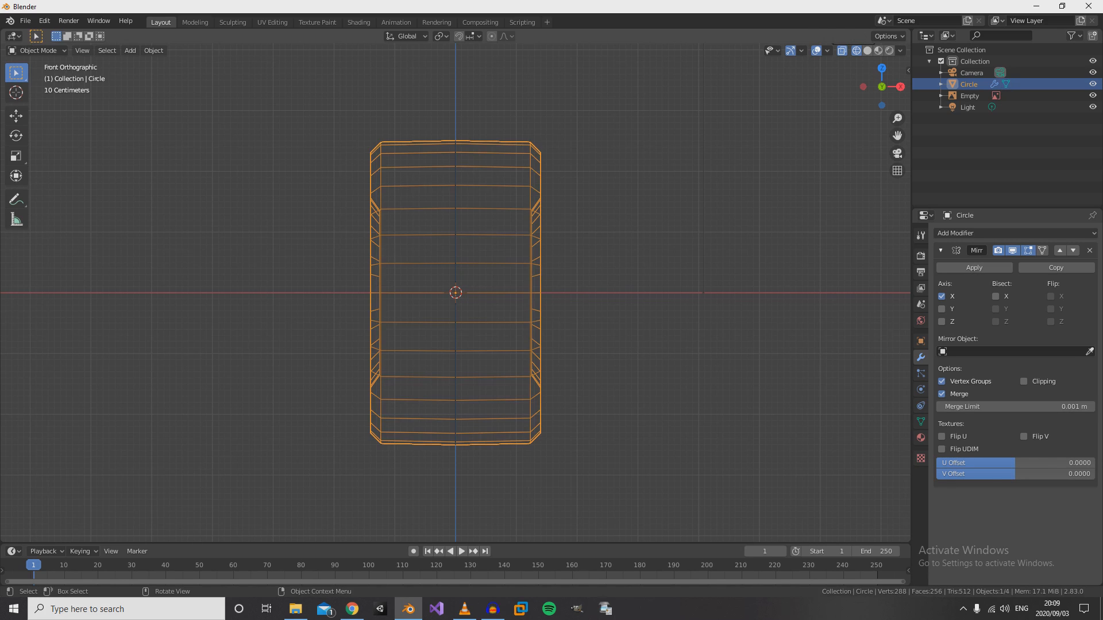
key(z)
click(744, 302)
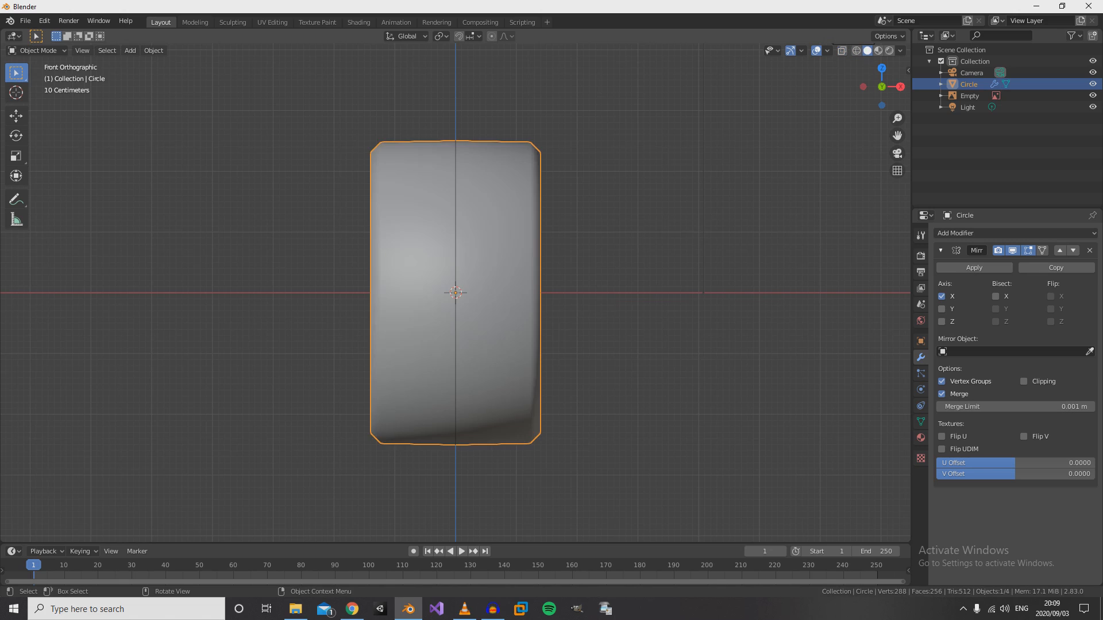
- Switch to the Rendering workspace, render the current frame to examine the tyre from the camera, and close the render window
mouse_move(741, 304)
middle_down()
mouse_move(677, 345)
mouse_move(623, 310)
mouse_move(540, 319)
mouse_move(551, 365)
mouse_move(623, 315)
mouse_move(473, 319)
mouse_move(548, 333)
mouse_move(588, 321)
mouse_move(666, 352)
mouse_move(721, 307)
mouse_move(684, 322)
mouse_move(459, 241)
mouse_move(221, 136)
mouse_move(241, 149)
mouse_move(17, 373)
mouse_move(184, 333)
middle_up()
scroll(588, 321, down, 8)
scroll(720, 307, up, 6)
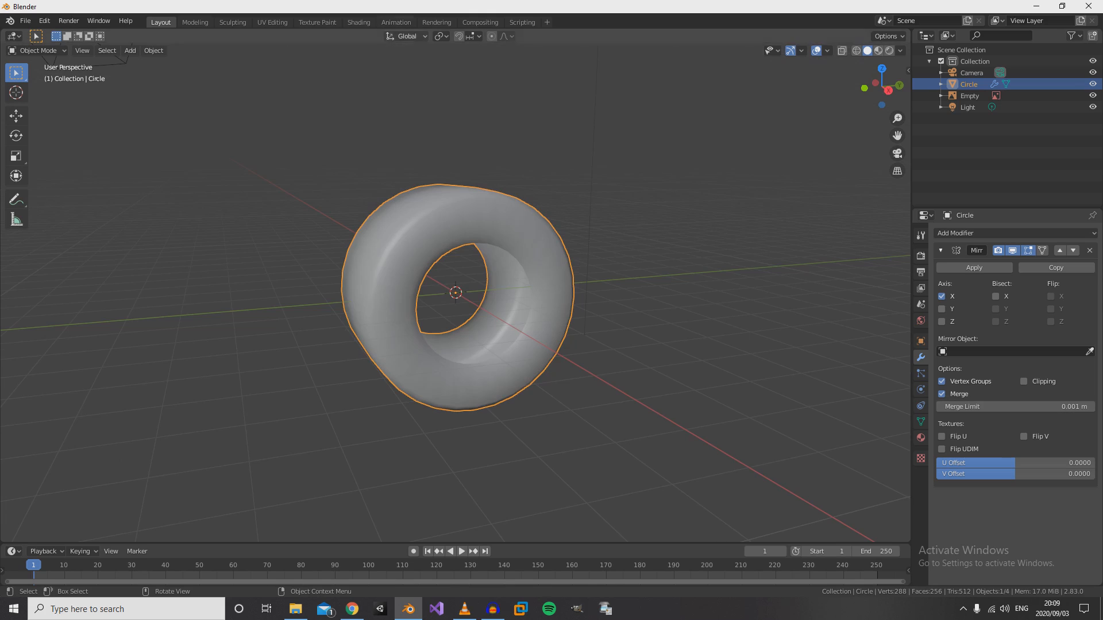
click(437, 22)
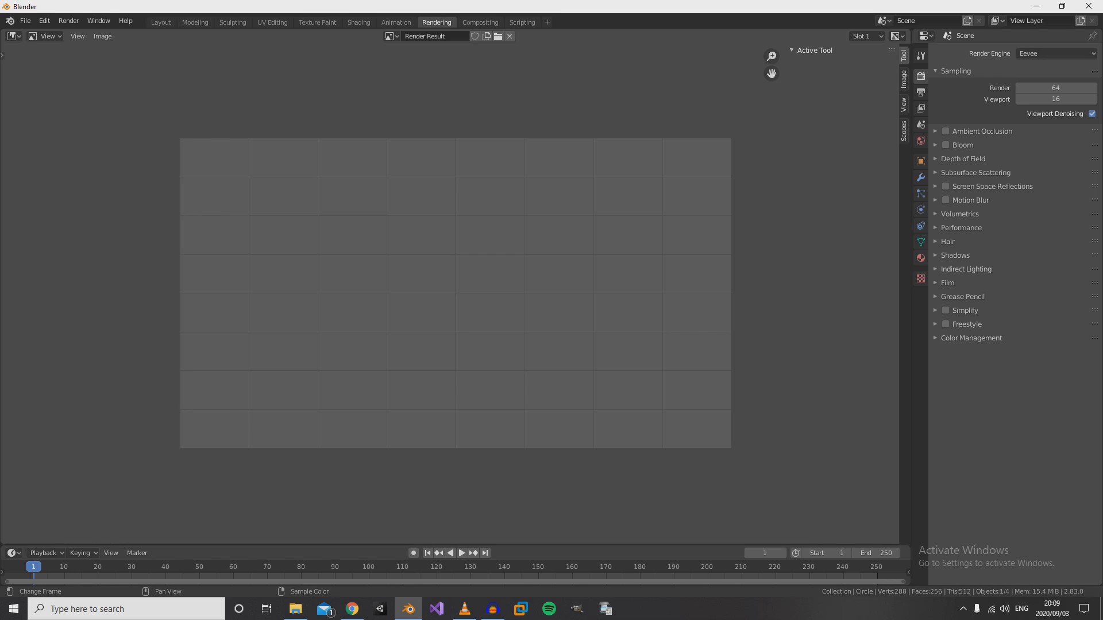
key(F12)
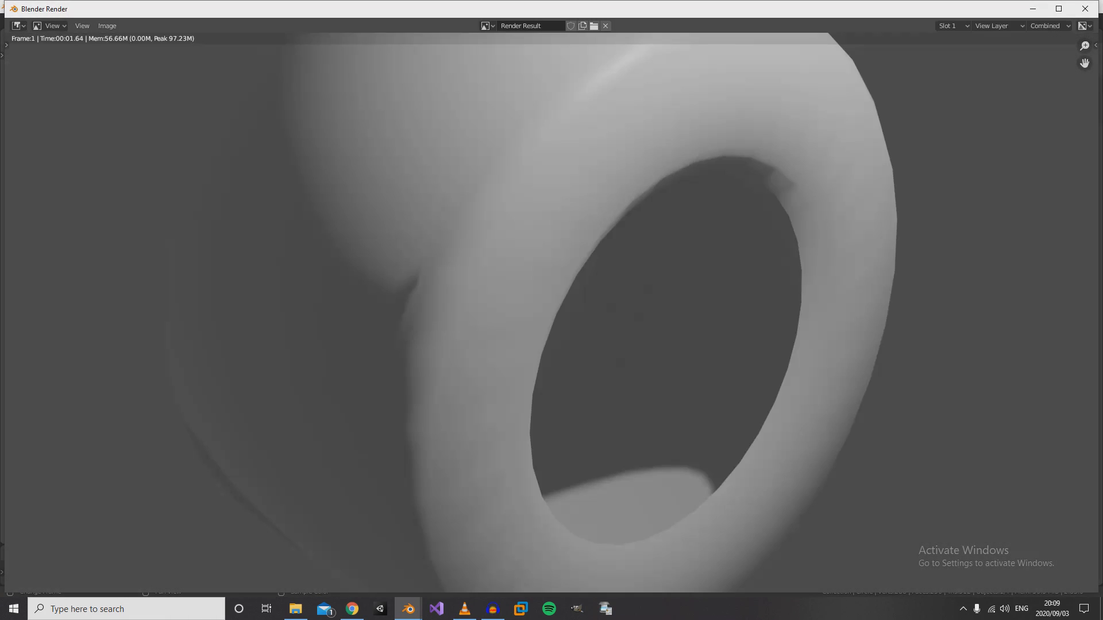
scroll(557, 312, down, 5)
scroll(557, 312, up, 3)
mouse_move(557, 312)
middle_down()
mouse_move(476, 293)
mouse_move(556, 305)
mouse_move(572, 319)
middle_up()
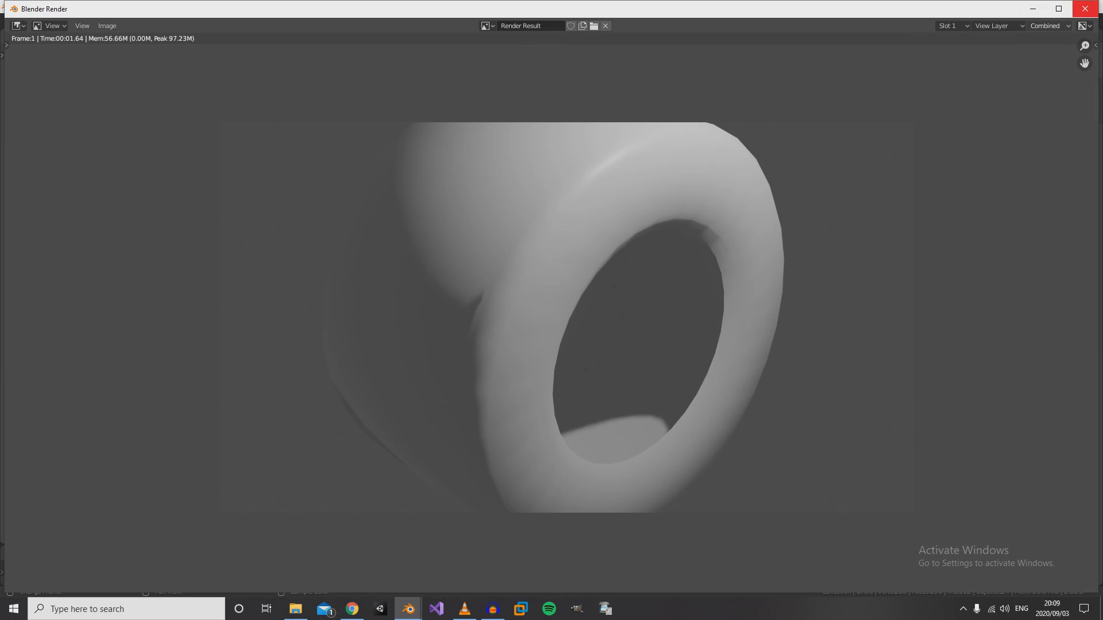
click(1085, 9)
scroll(453, 293, up, 5)
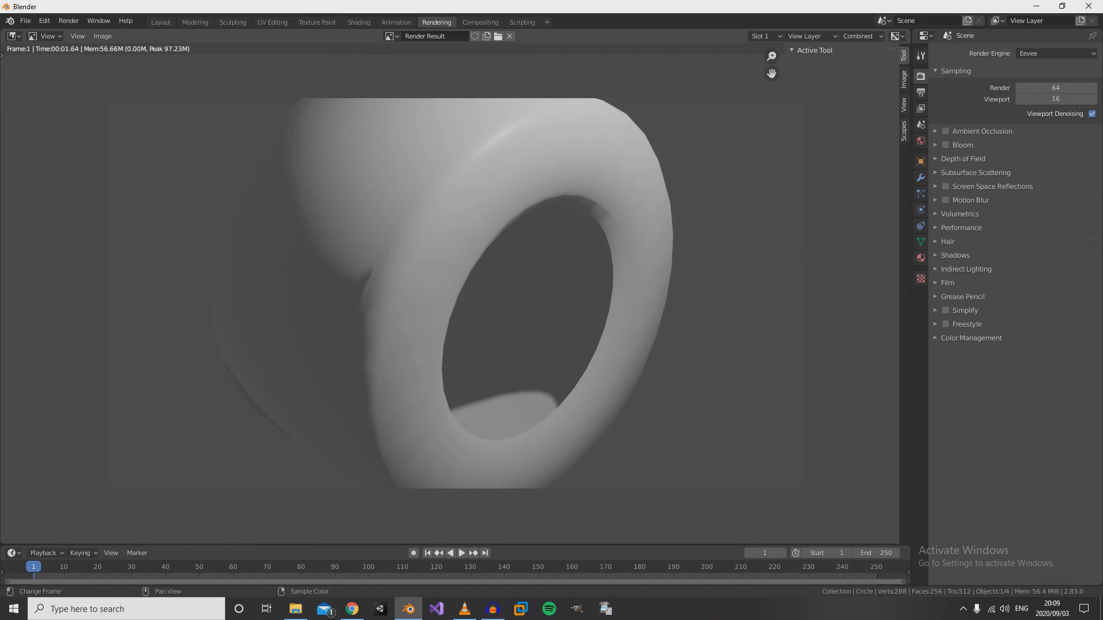
- Switch to the Modeling workspace and return the tyre to Object Mode, viewing it at an angle
click(194, 22)
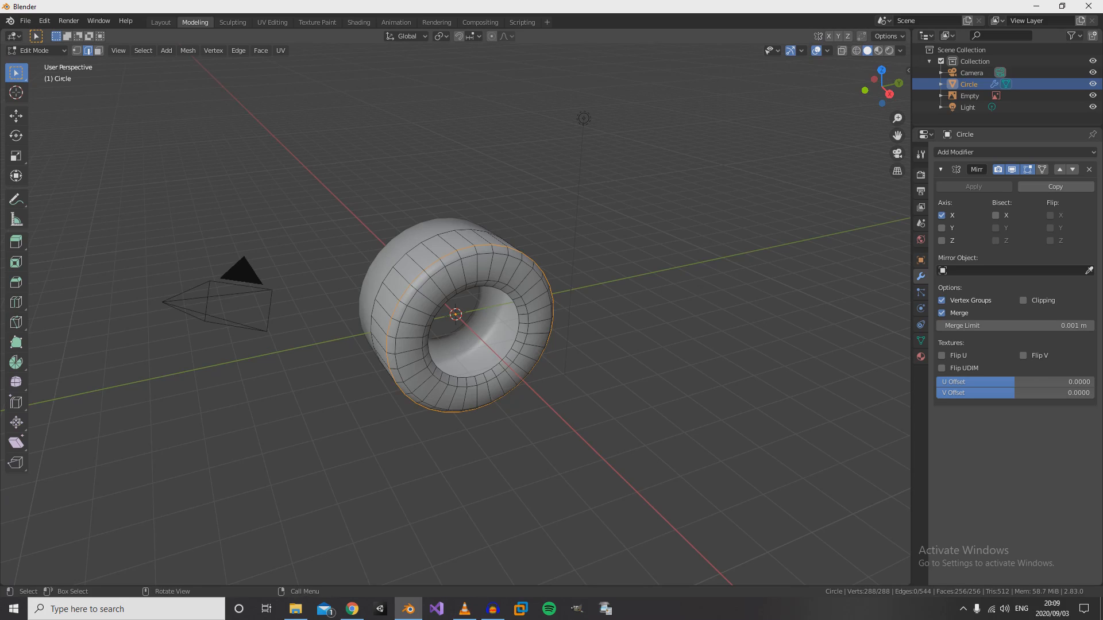
middle_drag(494, 321, 443, 316)
key(KP_3)
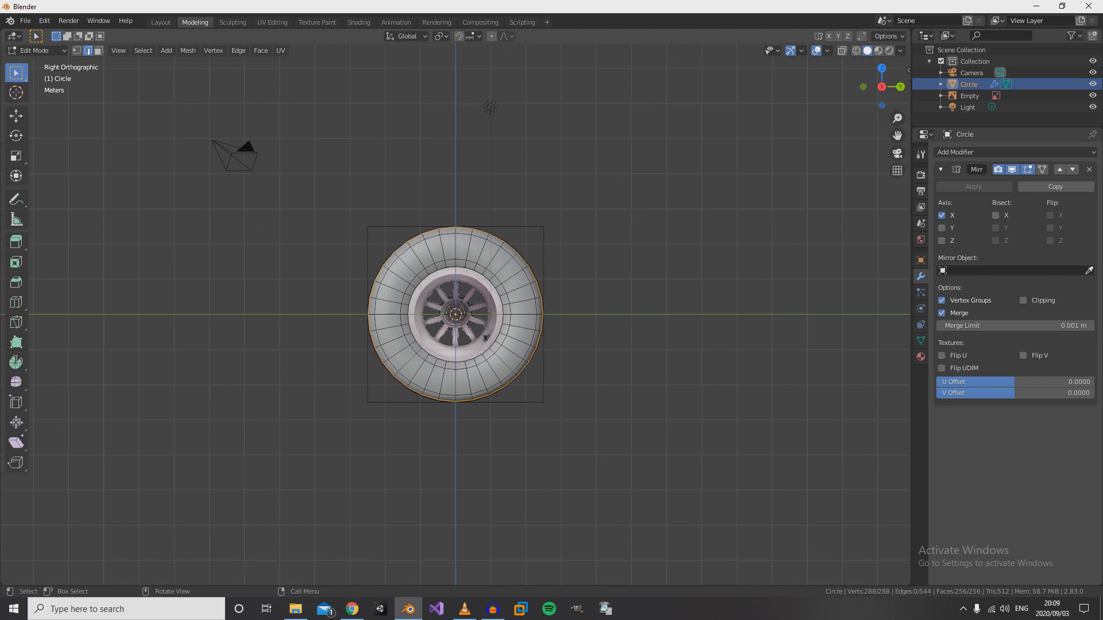
key(Tab)
middle_drag(442, 316, 508, 345)
scroll(508, 345, up, 4)
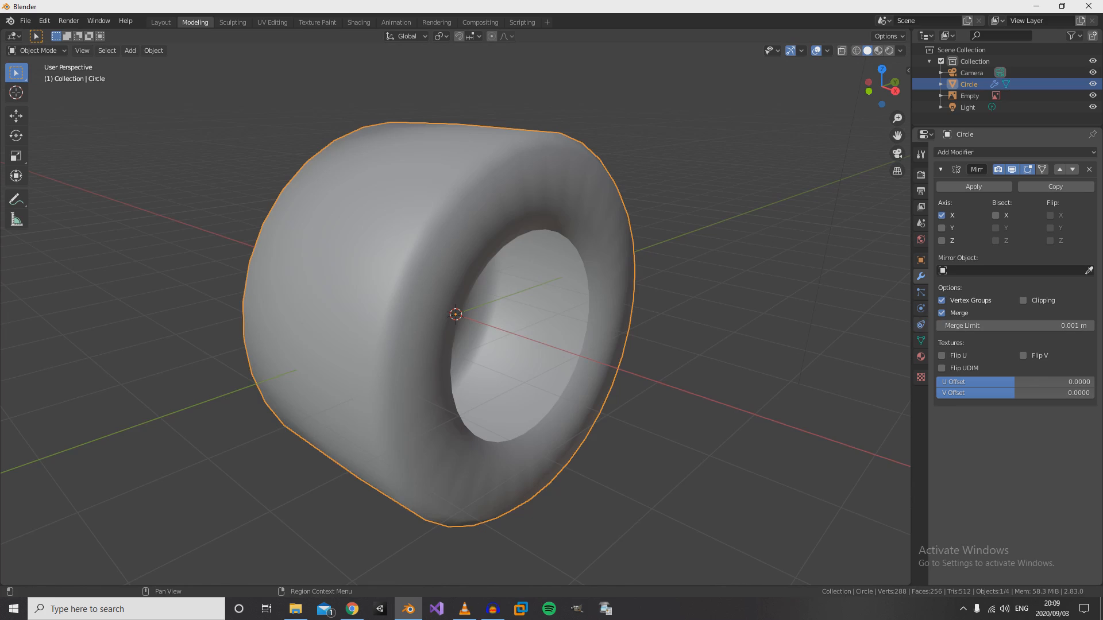
- Create a new material for the tyre and name it Tyre_Mat
click(920, 356)
click(1028, 200)
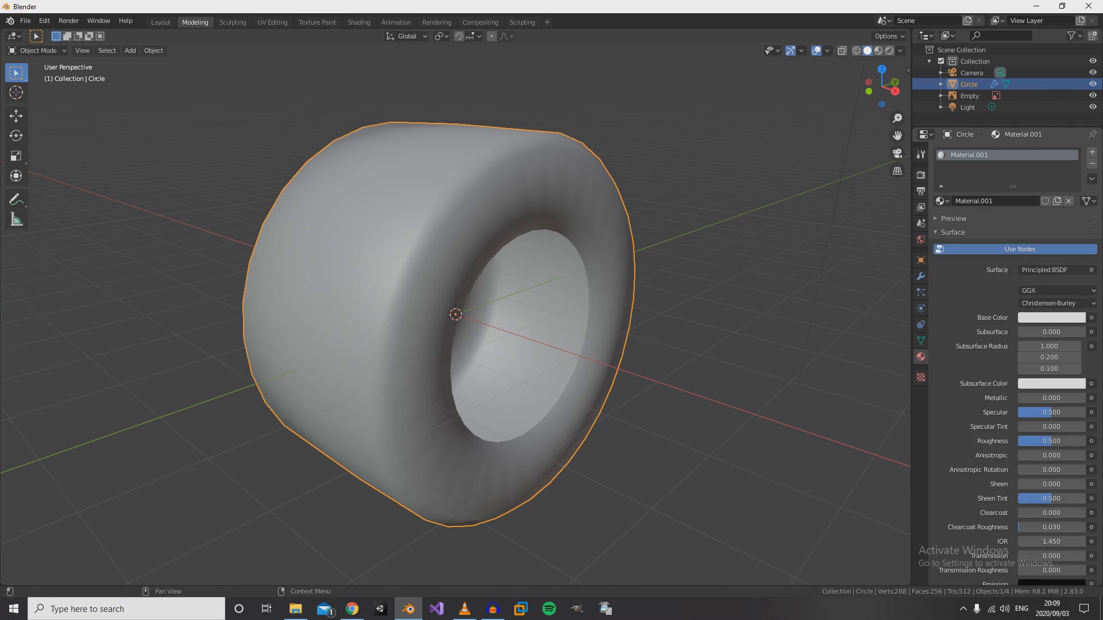
click(1010, 201)
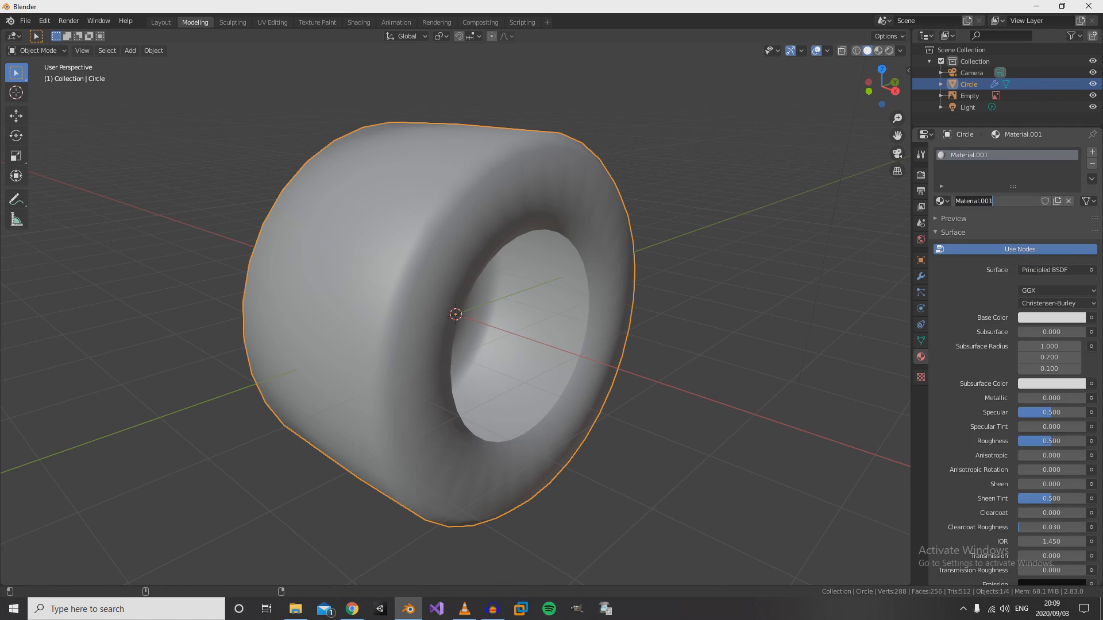
text(Tyre_Mat)
key(Return)
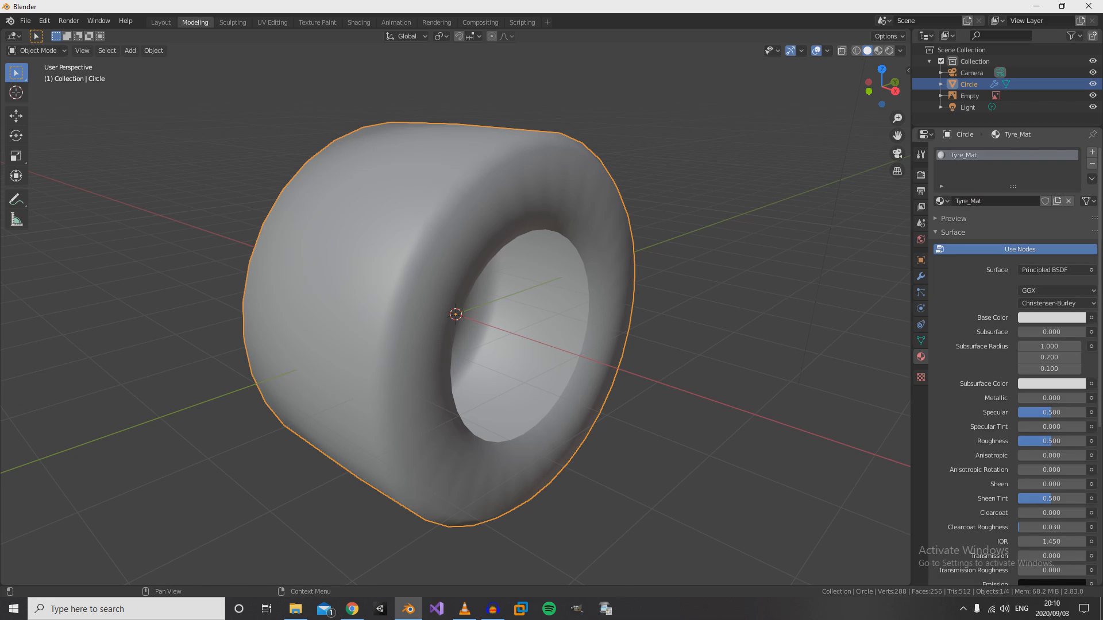
- Darken the Base Color of Tyre_Mat to near-black and display the tyre in Material Preview shading
click(1051, 318)
drag(1077, 160, 1076, 232)
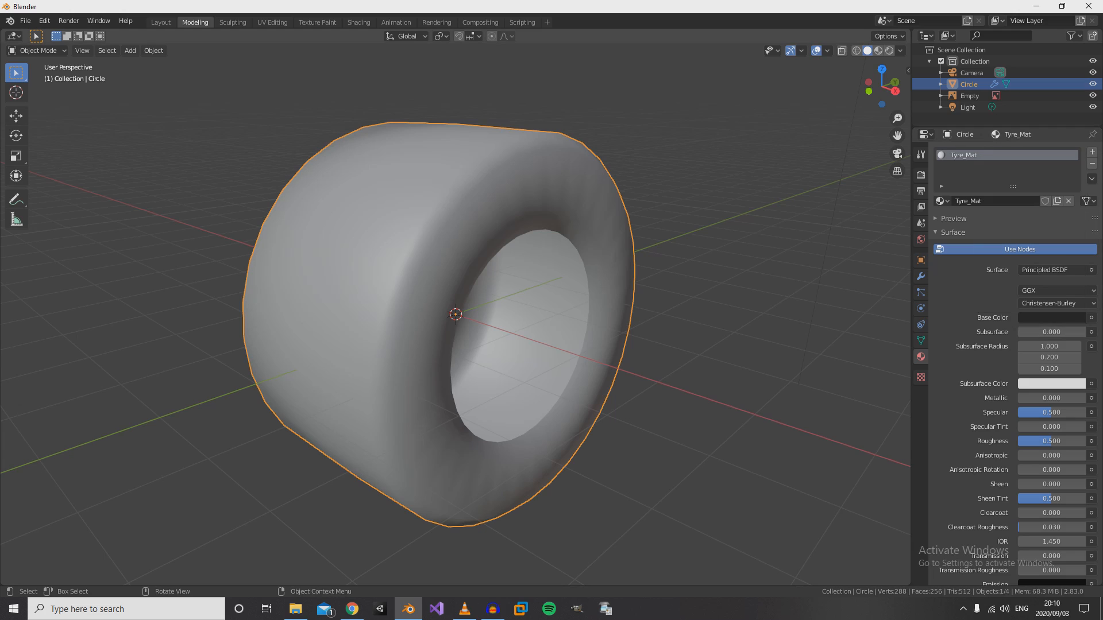
key(z)
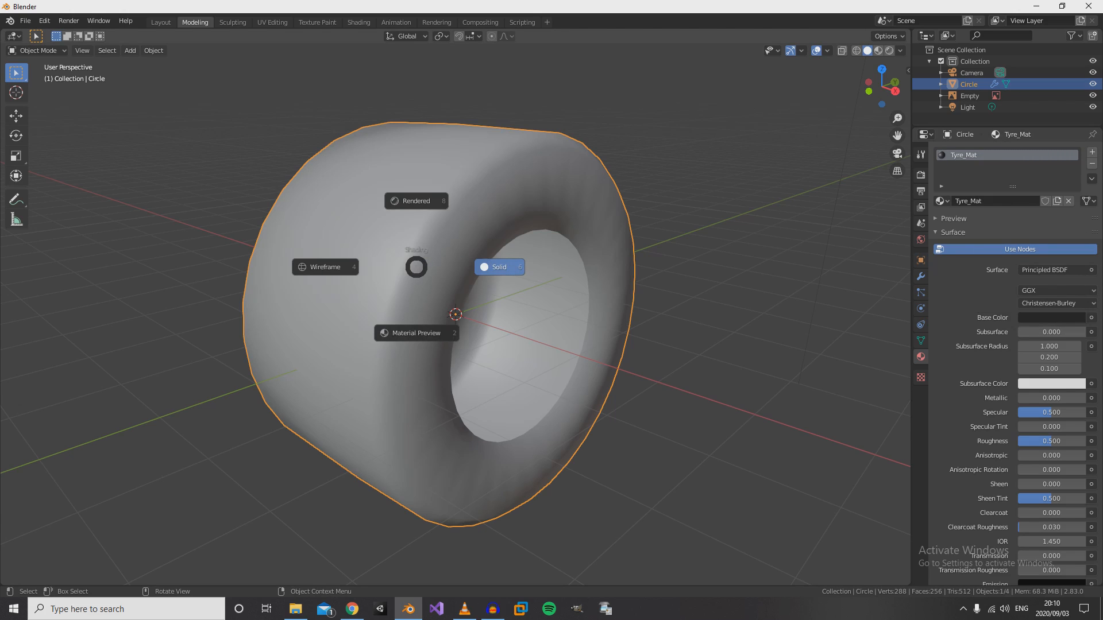
click(416, 333)
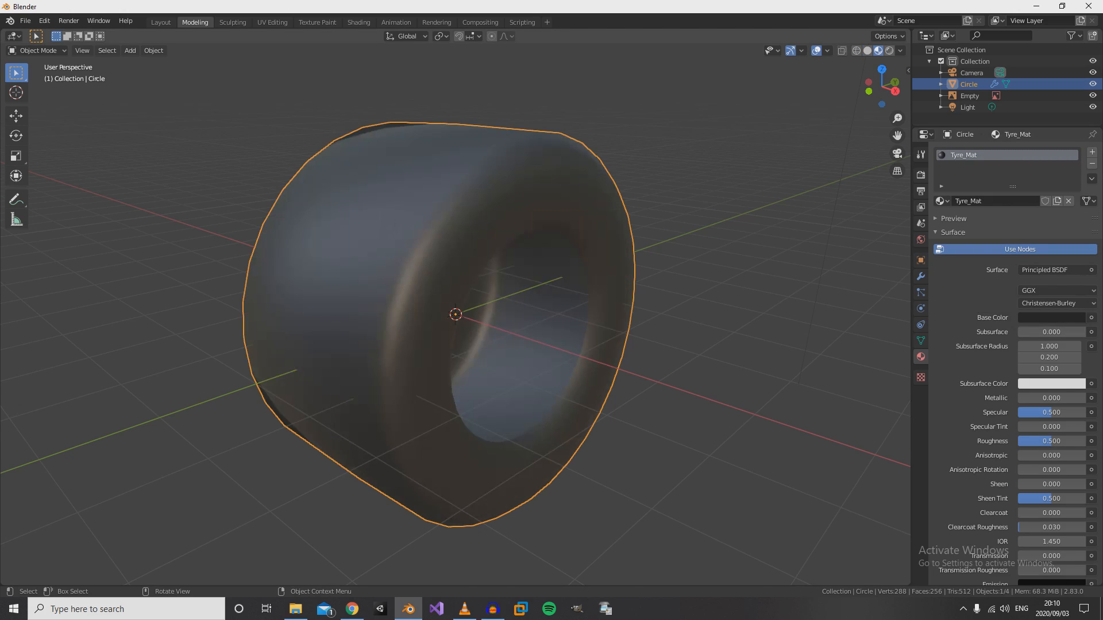
scroll(416, 333, down, 2)
mouse_move(417, 333)
middle_down()
mouse_move(349, 316)
mouse_move(311, 287)
mouse_move(436, 276)
mouse_move(344, 276)
mouse_move(414, 270)
mouse_move(448, 253)
mouse_move(382, 267)
middle_up()
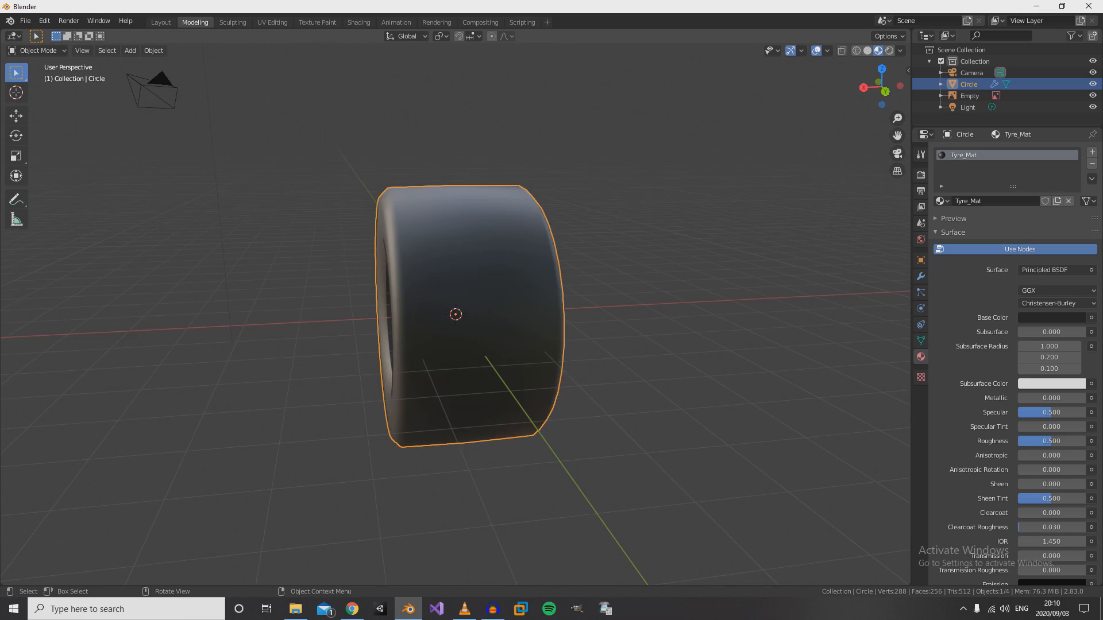
- Examine the dark tyre against the reference image, alternating between the right orthographic view and angled perspective views
key(KP_3)
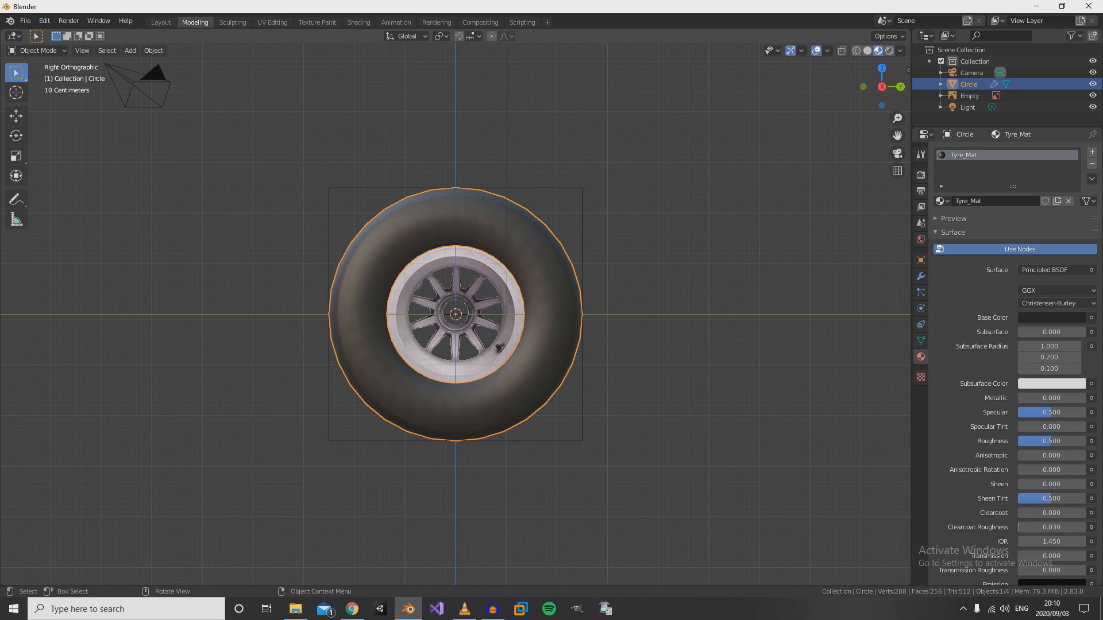
middle_drag(455, 315, 512, 334)
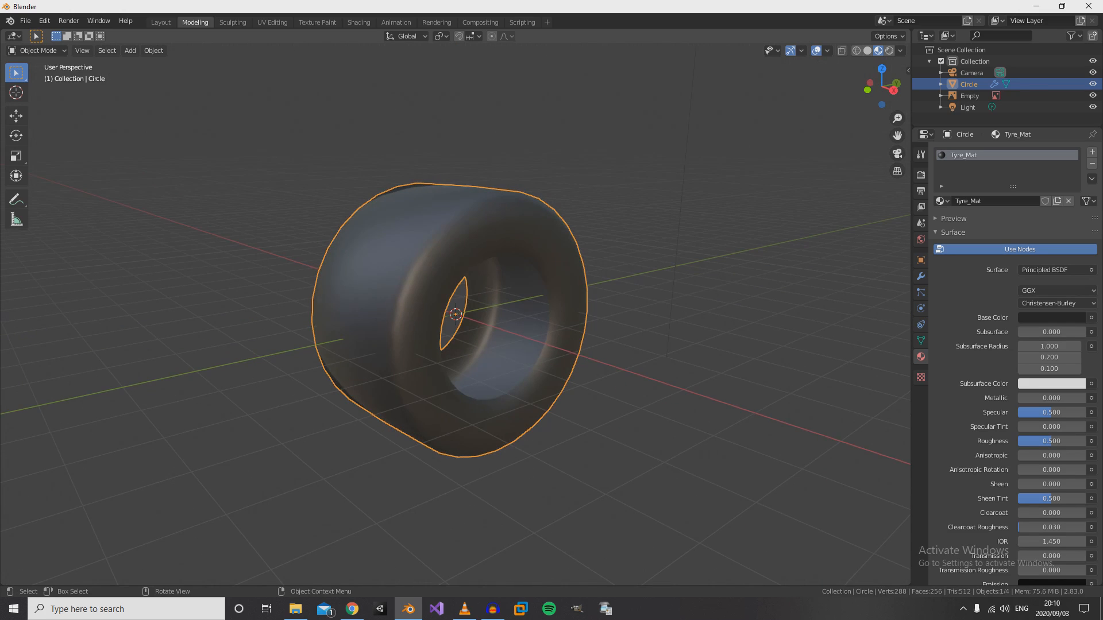
key(KP_5)
key(KP_3)
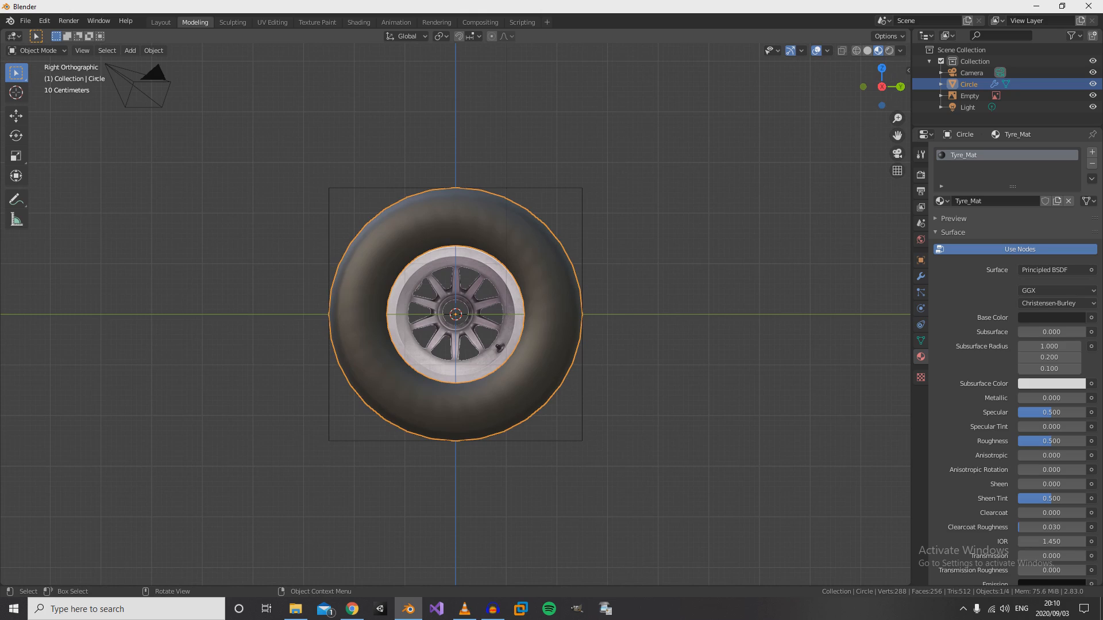
middle_drag(455, 315, 392, 338)
key(KP_5)
key(KP_3)
scroll(455, 315, up, 4)
scroll(455, 314, down, 3)
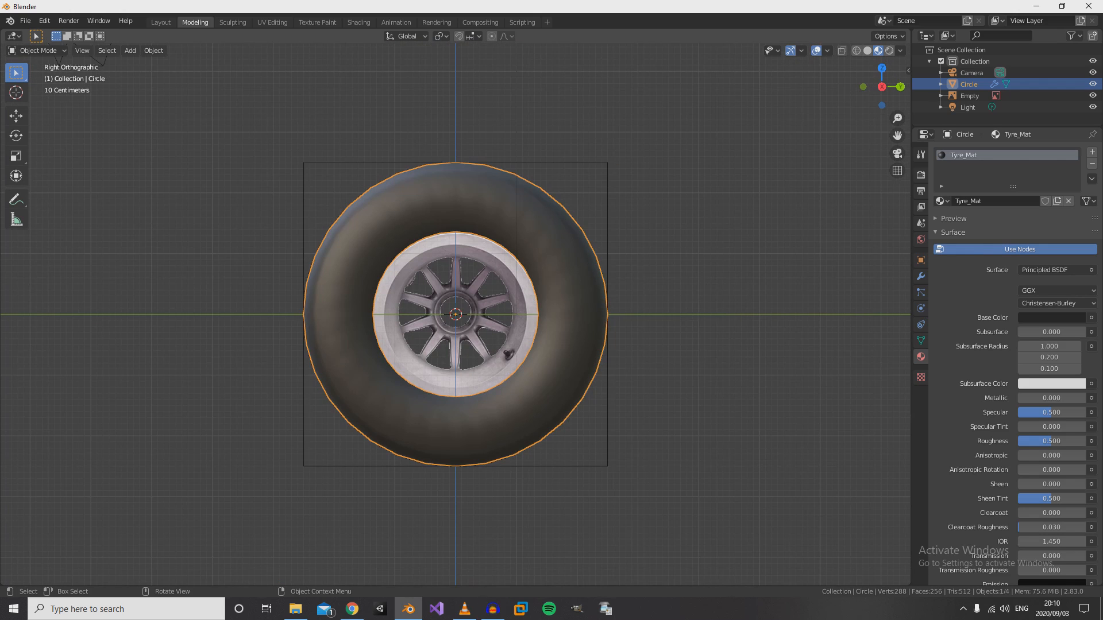
- Select the reference image and examine it in wireframe shading from the right, then restore solid shading and select the tyre
click(455, 314)
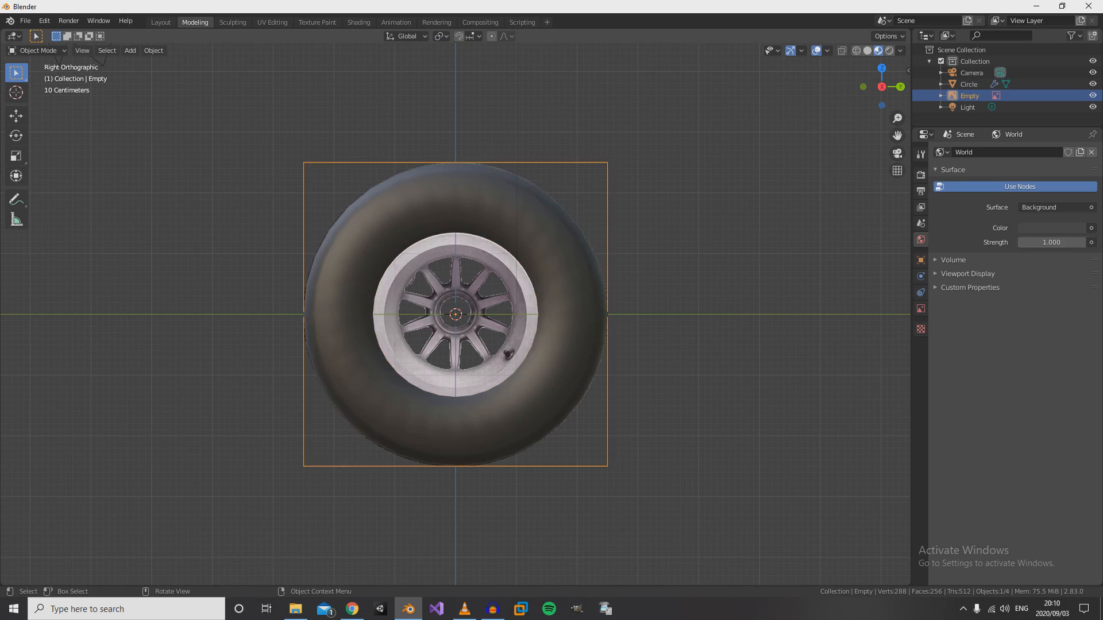
key(z)
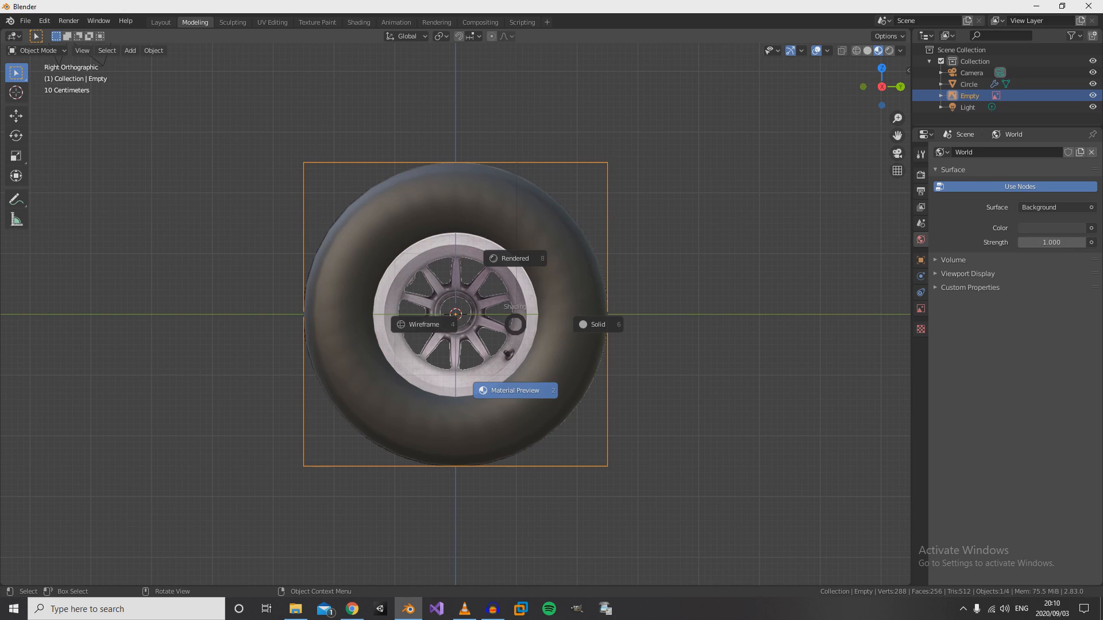
click(425, 325)
mouse_move(425, 325)
middle_down()
mouse_move(446, 350)
mouse_move(417, 330)
middle_up()
key(KP_3)
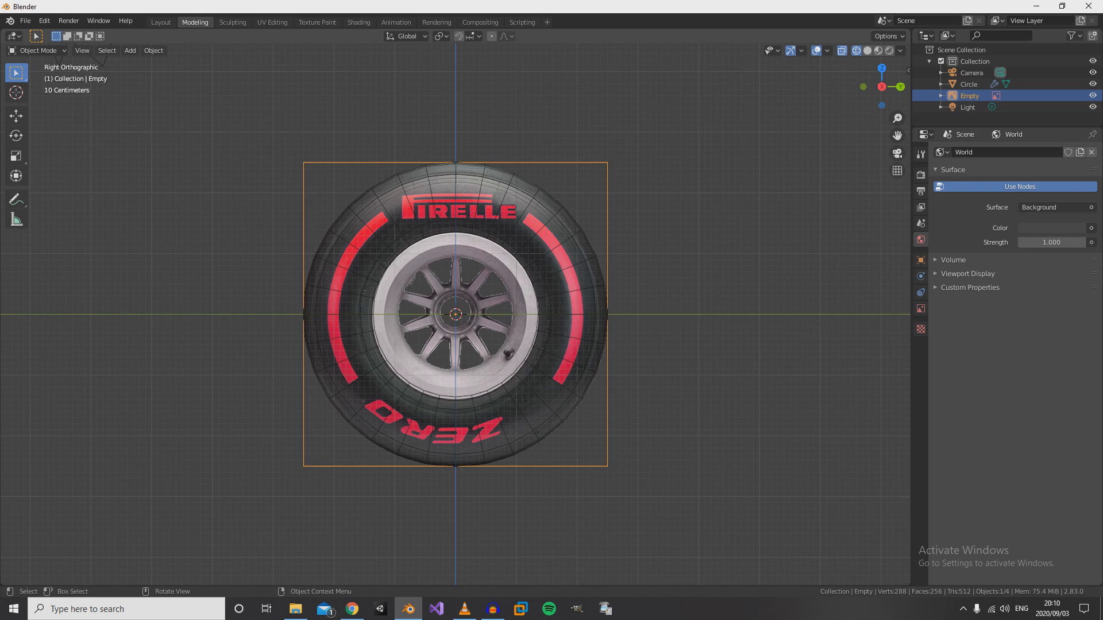
key(z)
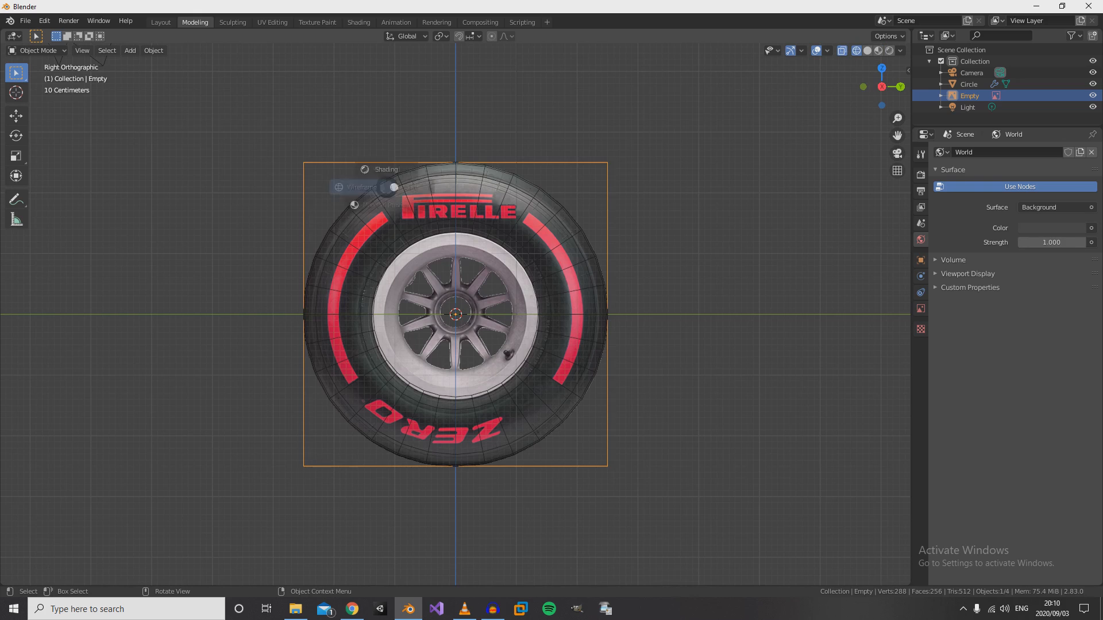
click(469, 187)
click(471, 192)
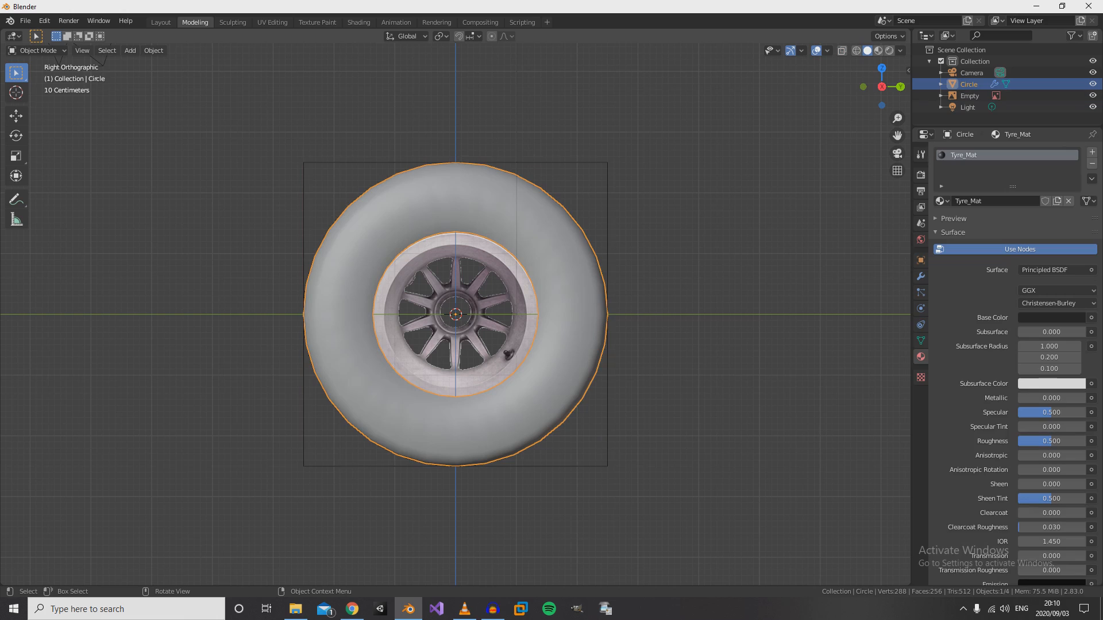
- Select the whole tyre mesh in Edit Mode and UV-map it from the right view with Project from View (Bounds)
middle_drag(436, 327, 493, 316)
key(Tab)
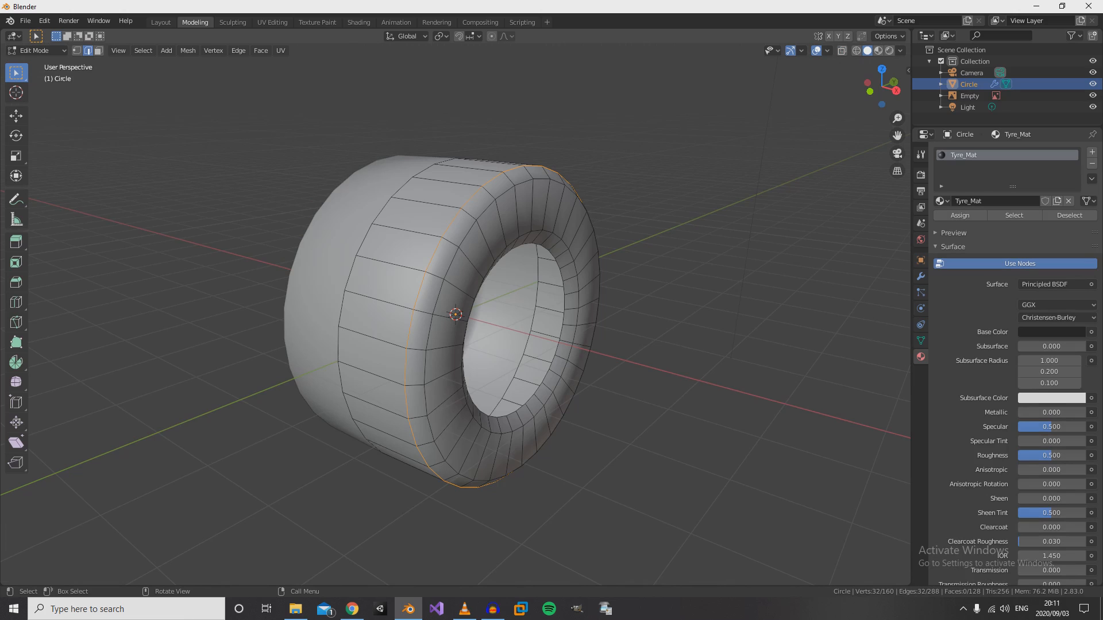
key(a)
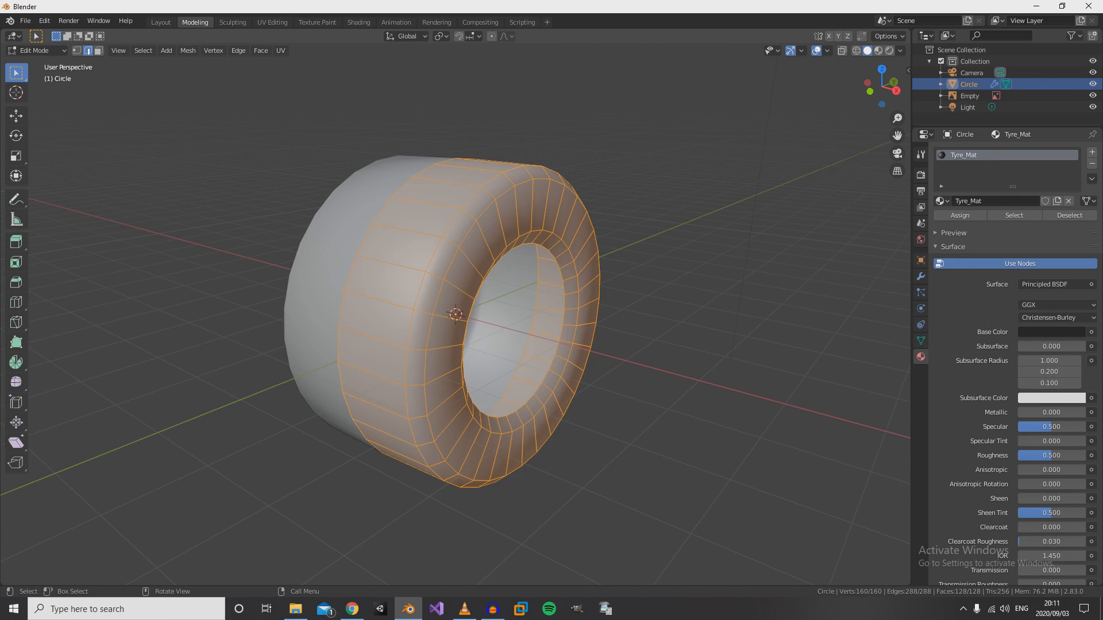
key(KP_3)
scroll(455, 315, up, 5)
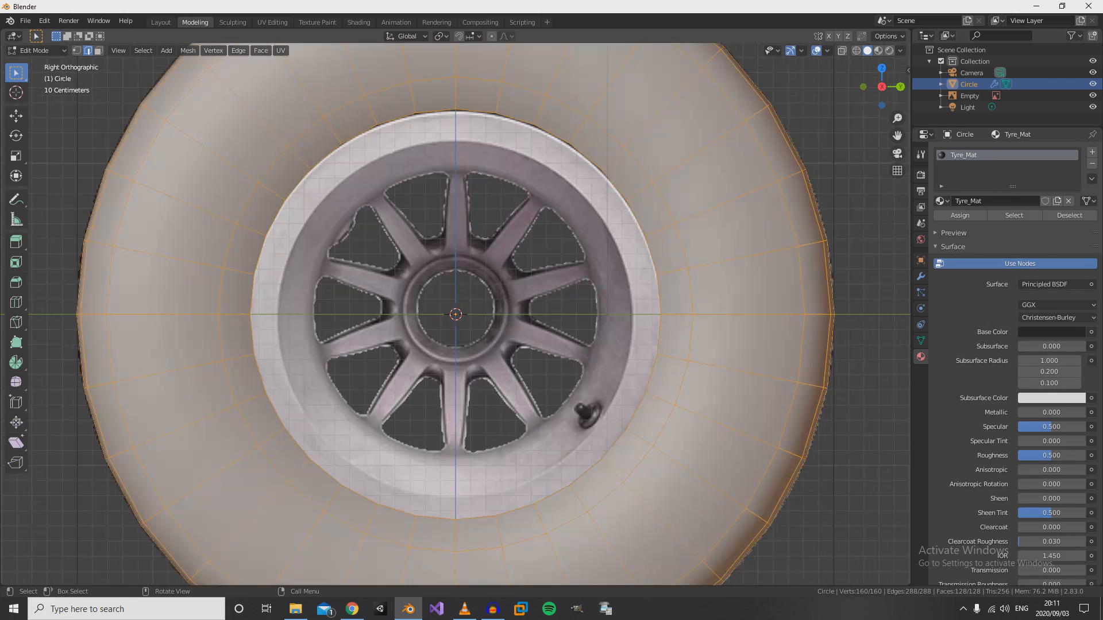
scroll(455, 314, down, 6)
scroll(455, 314, up, 1)
scroll(456, 314, up, 2)
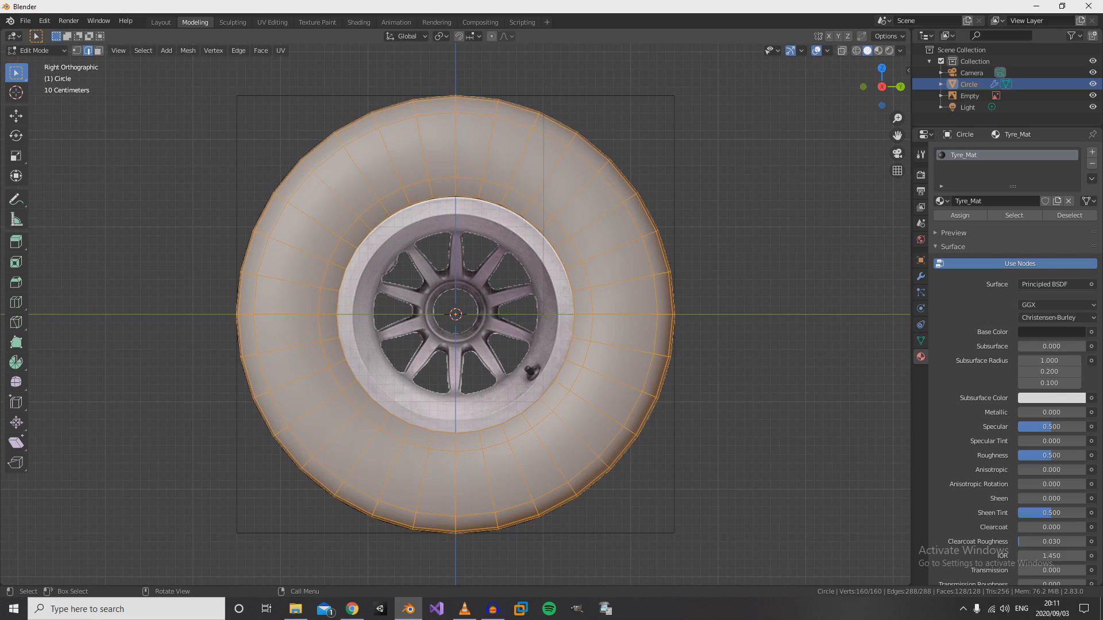
key(u)
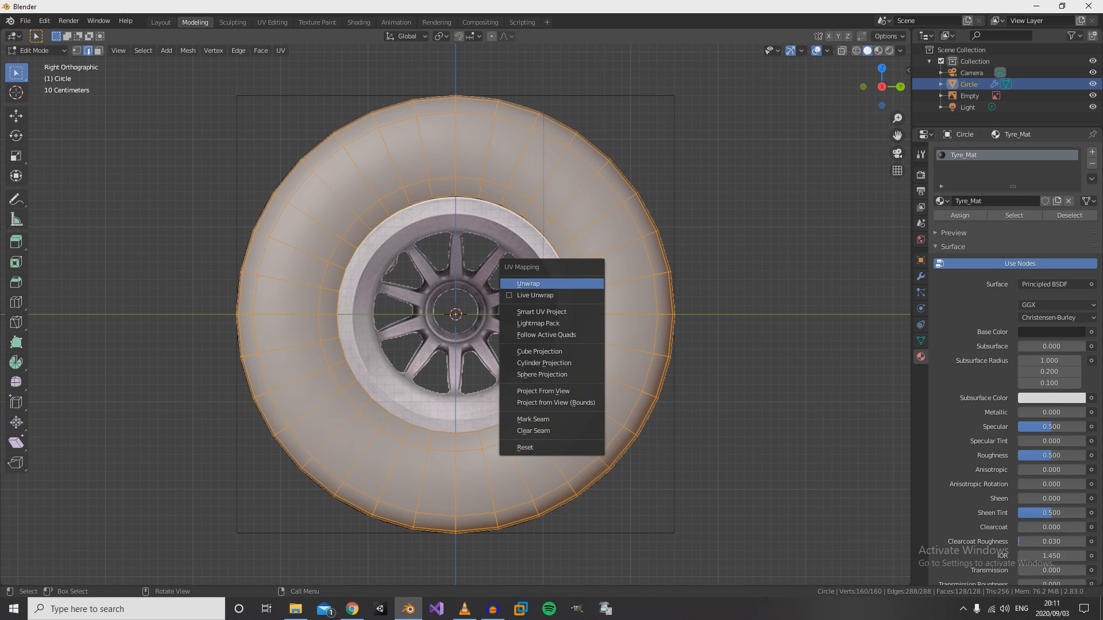
click(528, 284)
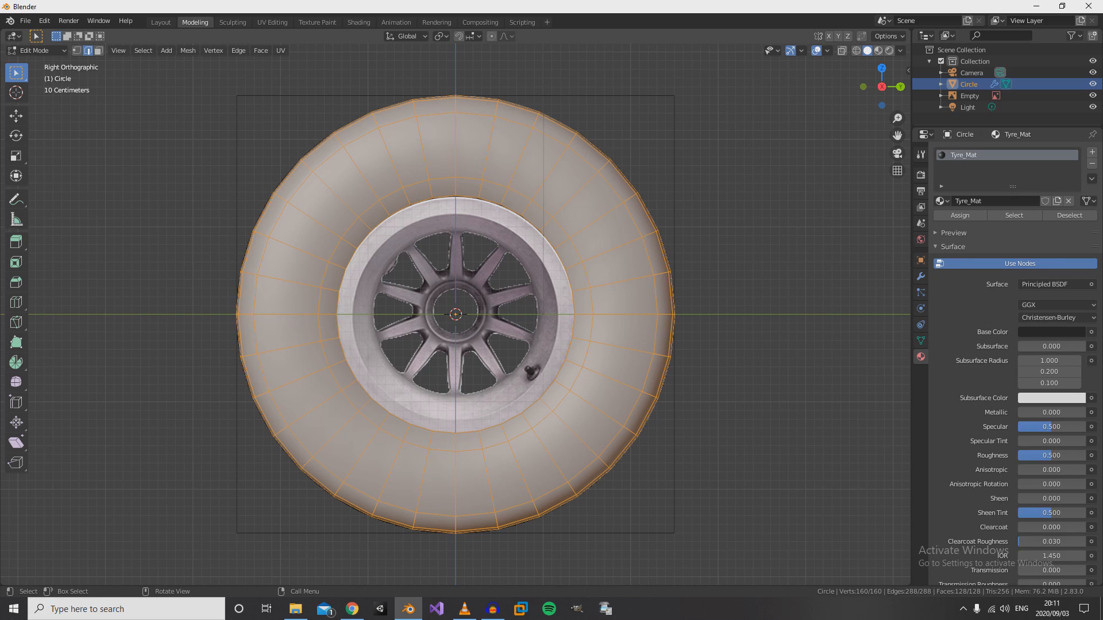
key(u)
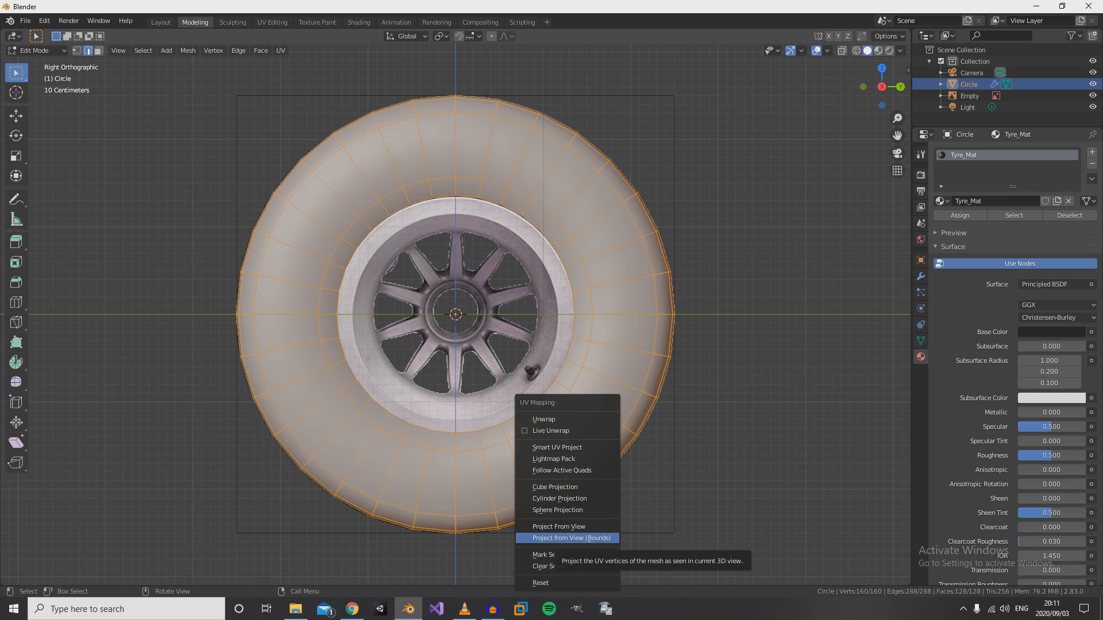
key(Return)
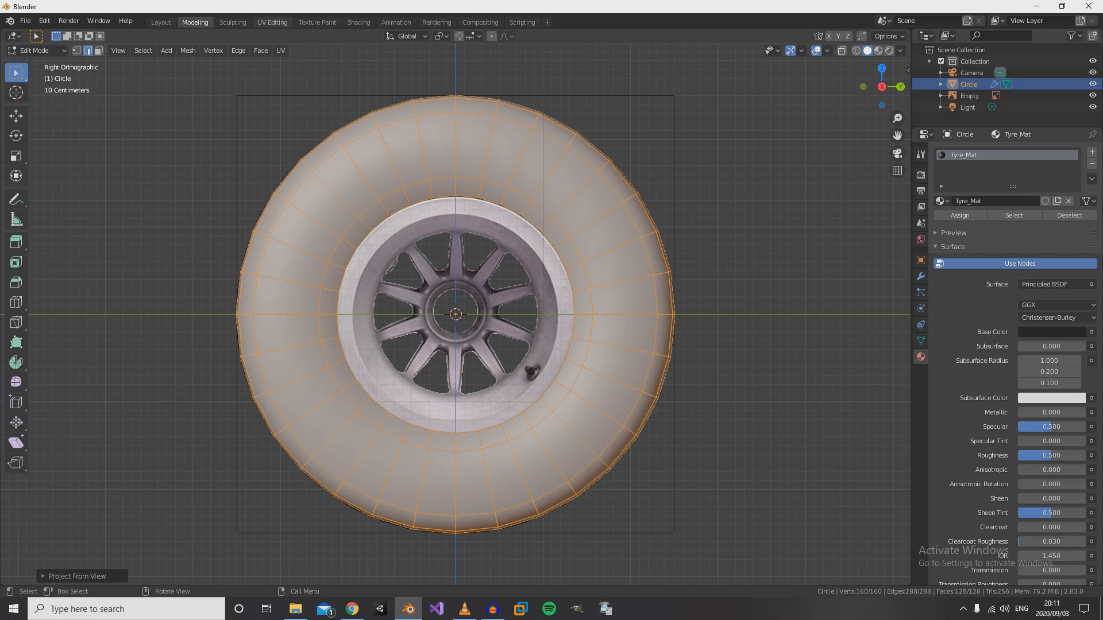
- Open the UV Editing workspace and examine the tyre's projected UV layout
click(272, 22)
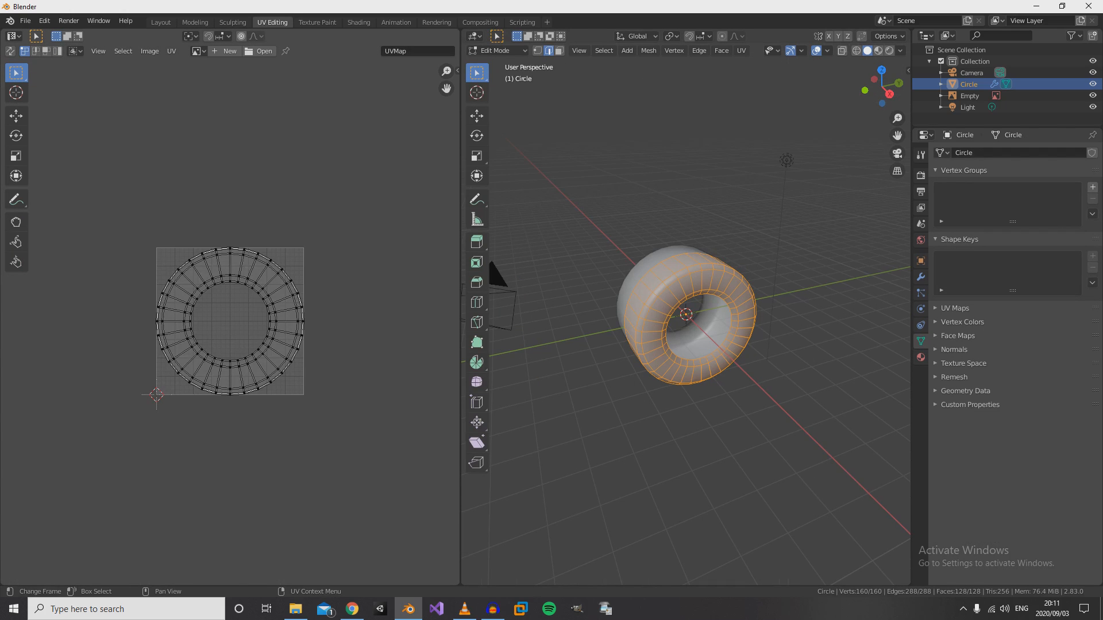
scroll(229, 321, up, 5)
scroll(230, 321, down, 3)
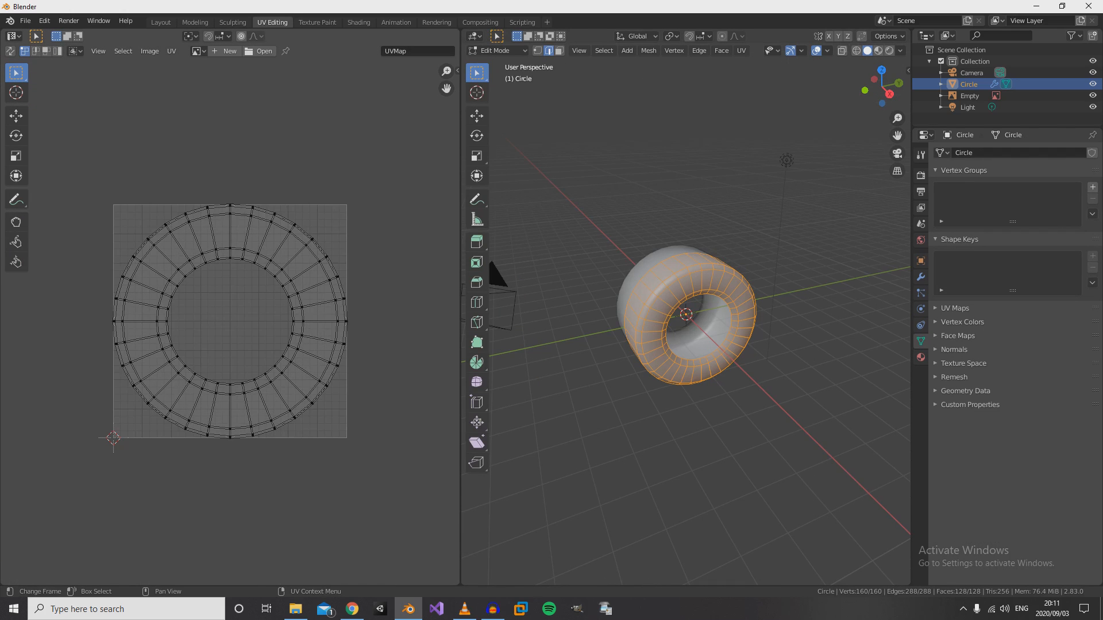
scroll(230, 321, up, 4)
scroll(230, 321, down, 2)
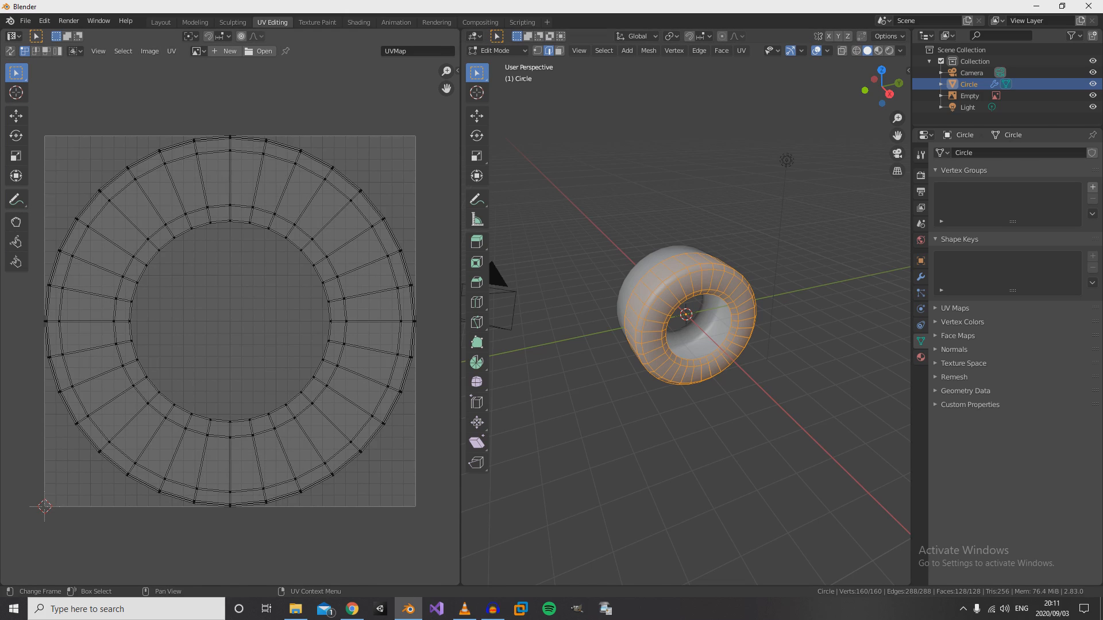
- Load the Firelle_SS.png image behind the tyre's UV layout and check how the layout lines up with it
click(198, 51)
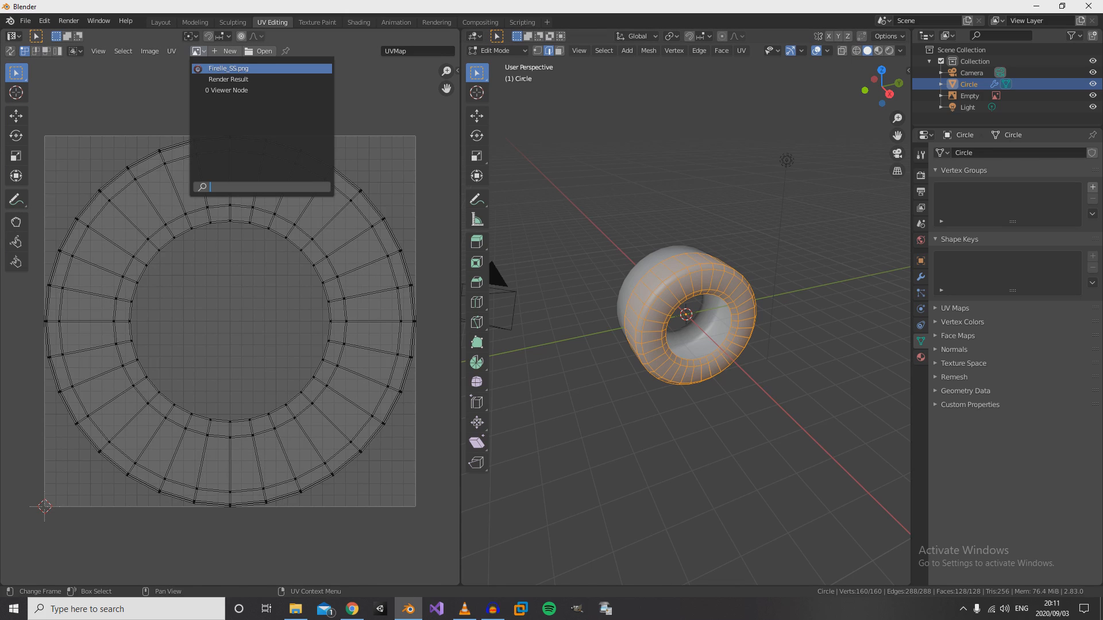
click(228, 69)
scroll(230, 321, down, 6)
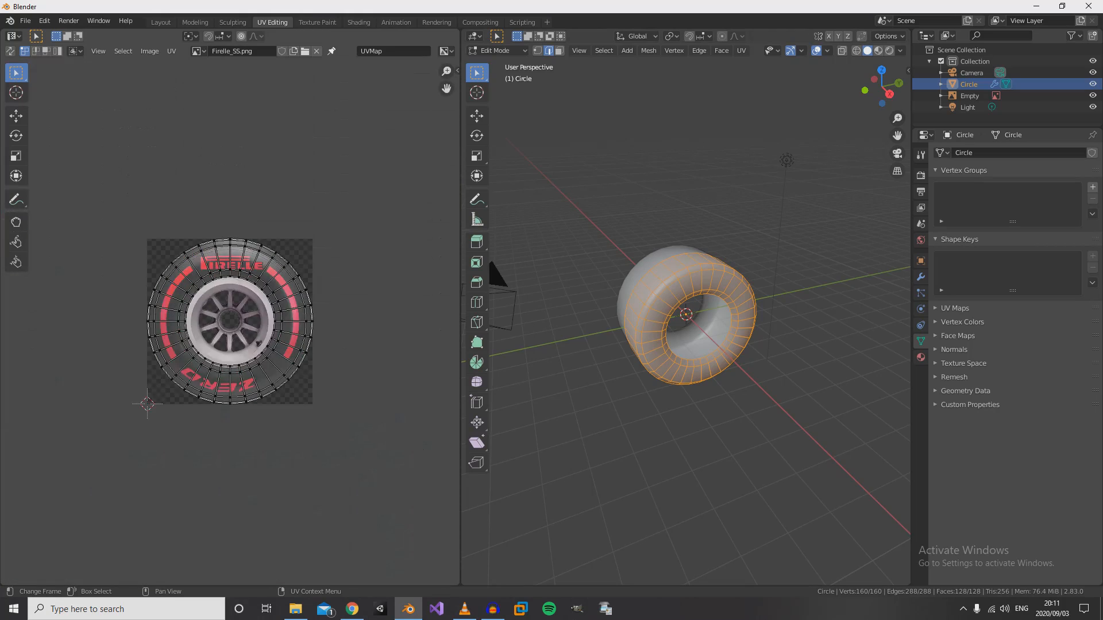
scroll(229, 321, up, 3)
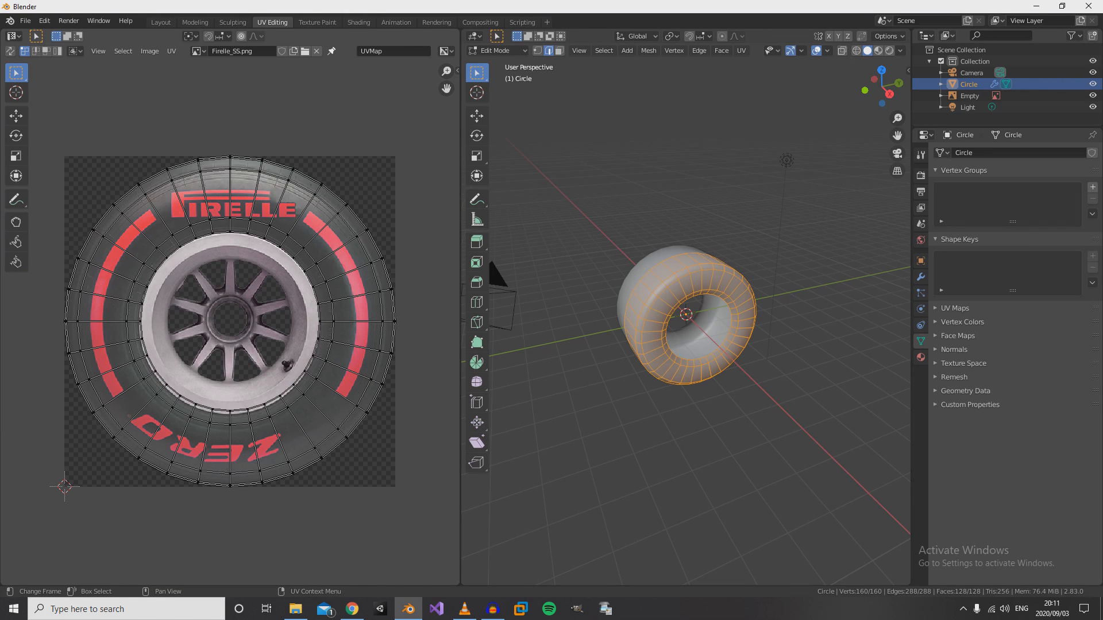
scroll(230, 321, up, 1)
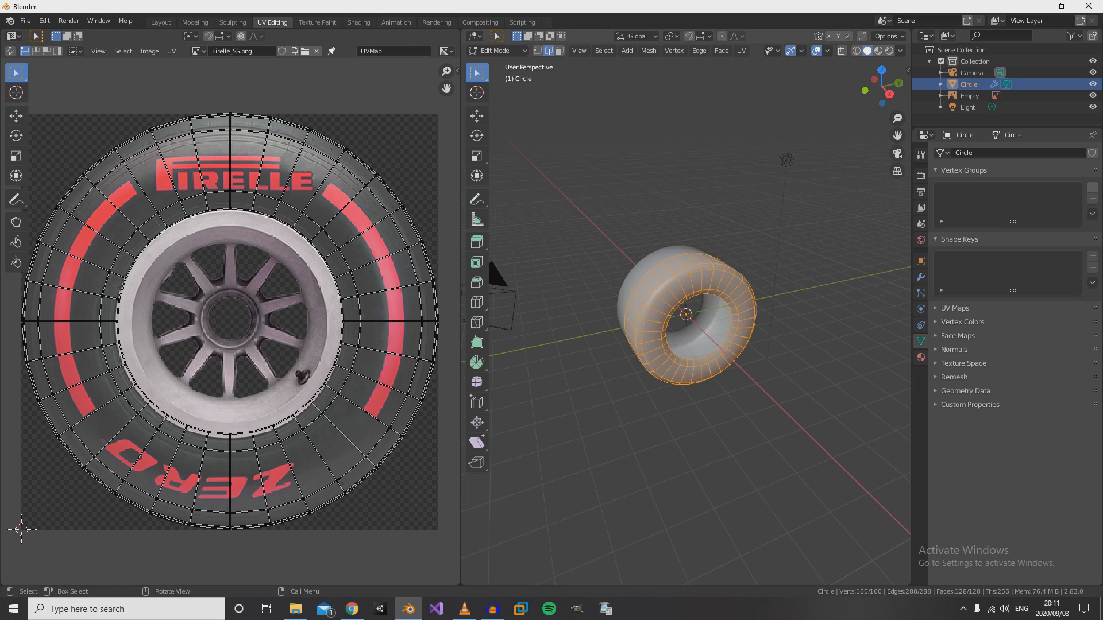
- Set the 3D viewport to Material Preview shading and return the tyre to Object Mode
scroll(688, 317, up, 3)
key(z)
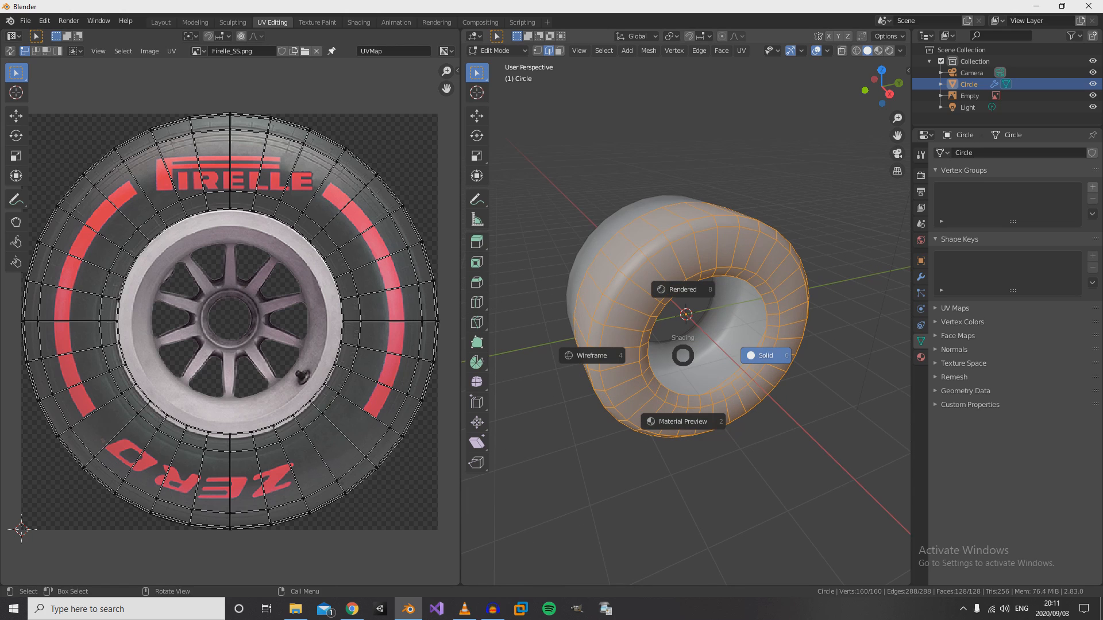
click(682, 421)
middle_drag(683, 421, 694, 399)
scroll(694, 399, down, 3)
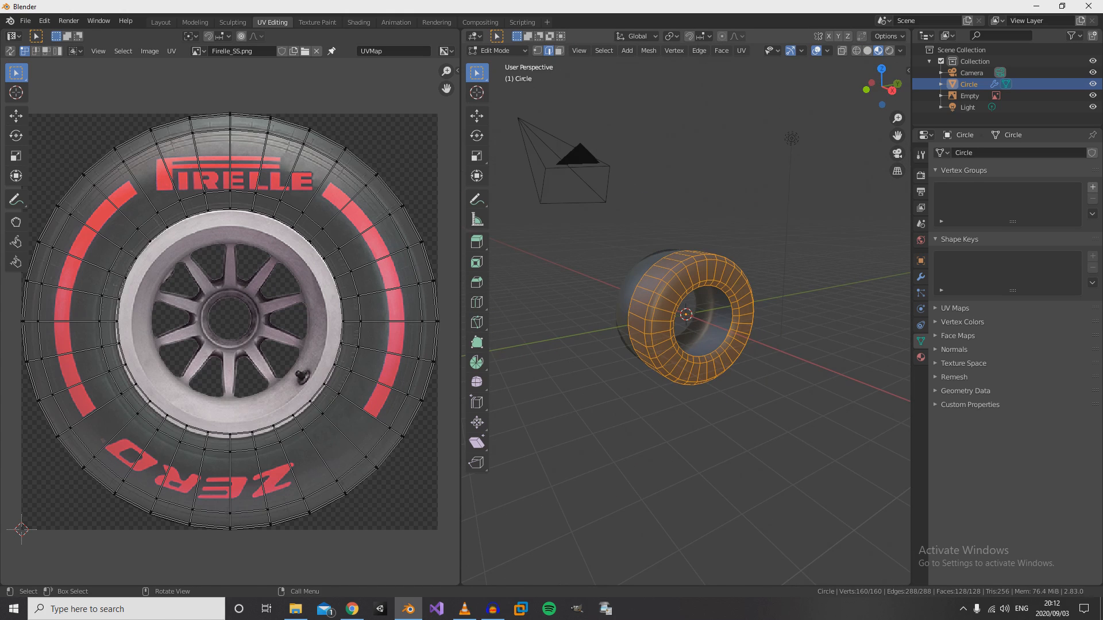
key(Tab)
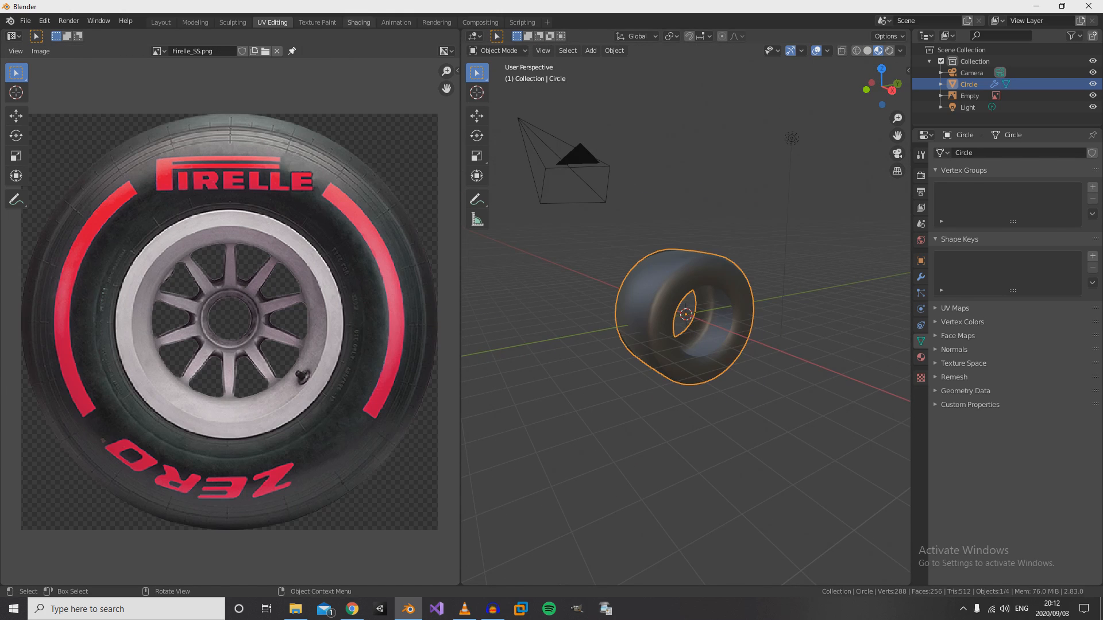
- Open the Shading workspace and add an Image Texture node beside the Principled BSDF in Tyre_Mat
click(359, 22)
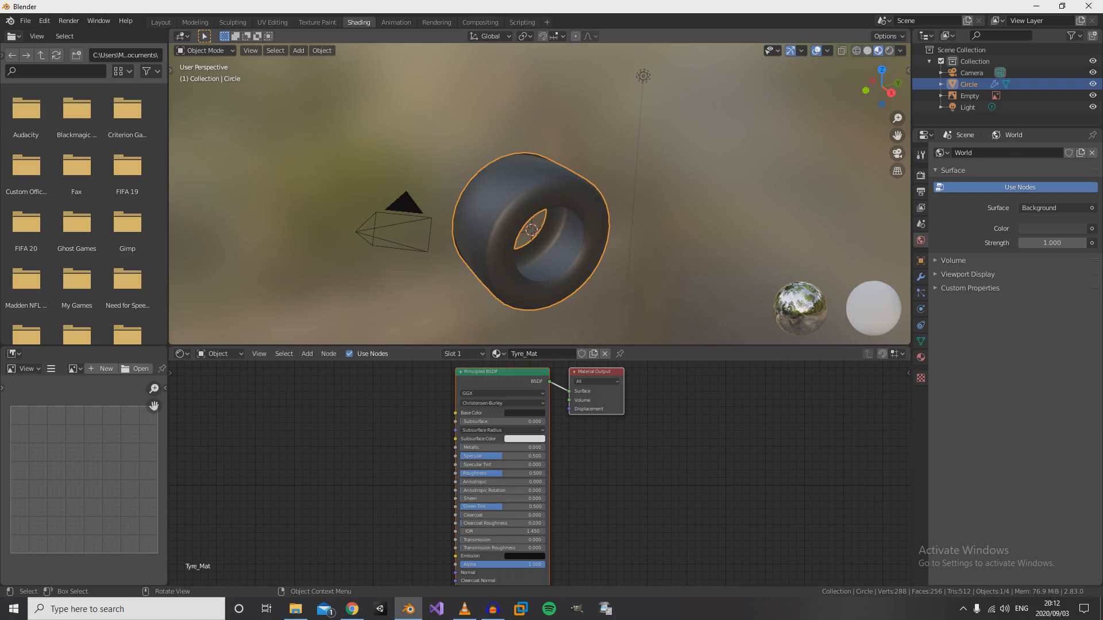
mouse_move(574, 230)
middle_down()
mouse_move(553, 243)
mouse_move(526, 218)
mouse_move(586, 209)
mouse_move(573, 208)
middle_up()
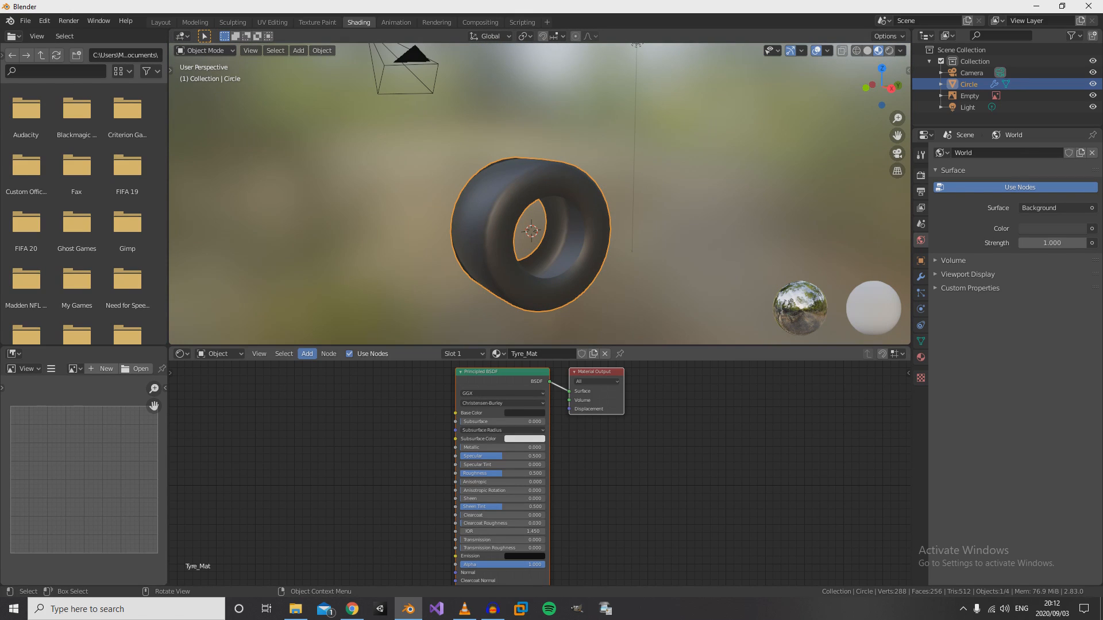
middle_drag(539, 247, 545, 265)
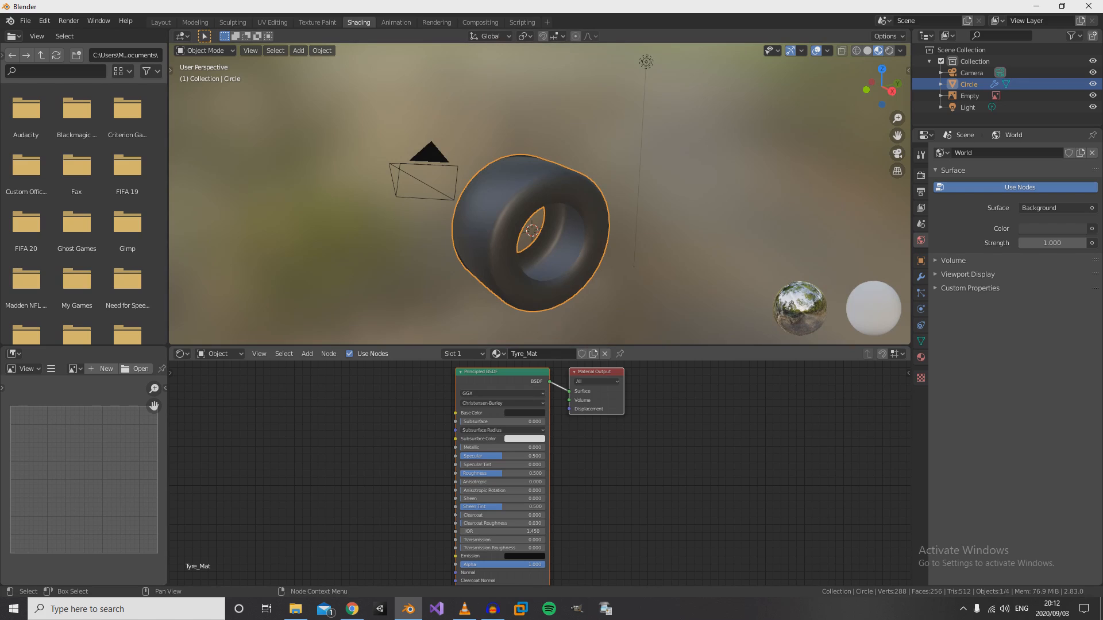
click(306, 353)
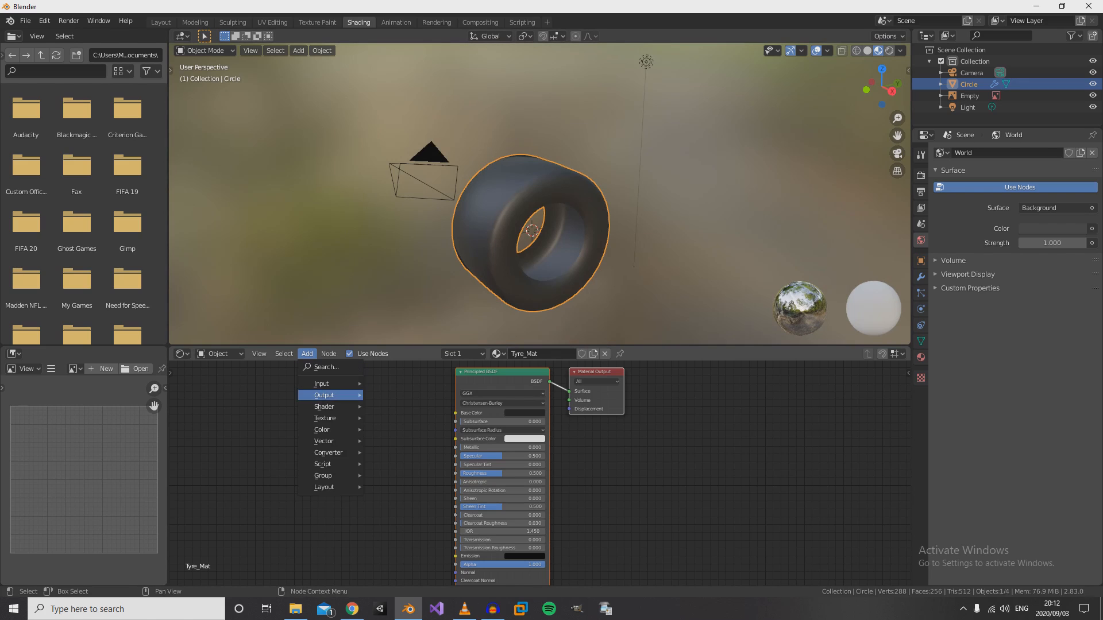
mouse_move(331, 395)
mouse_move(325, 418)
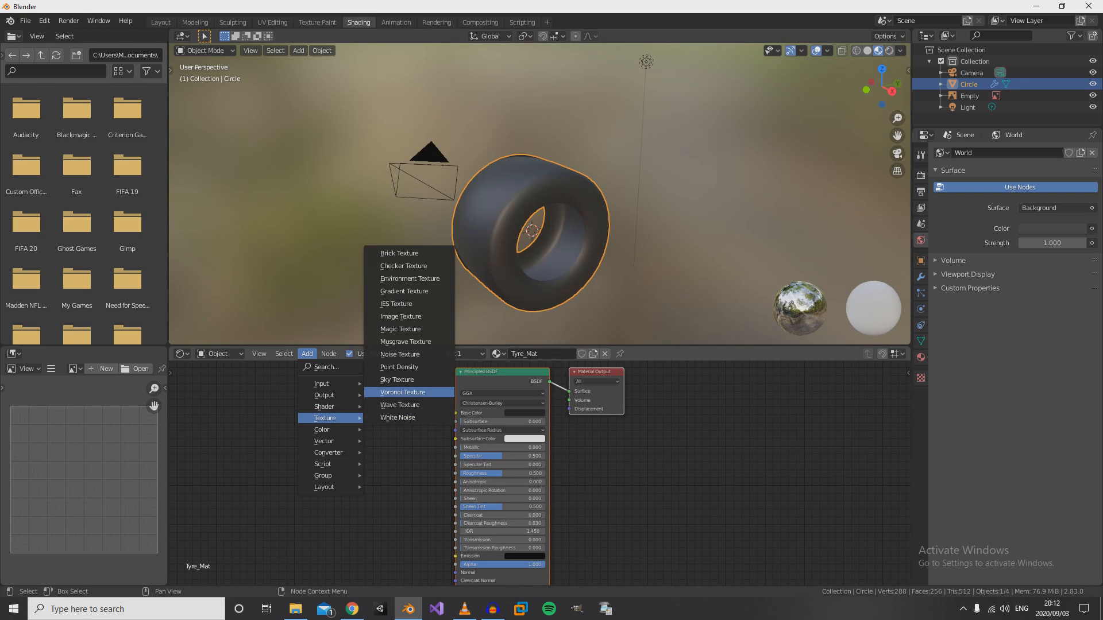
click(400, 317)
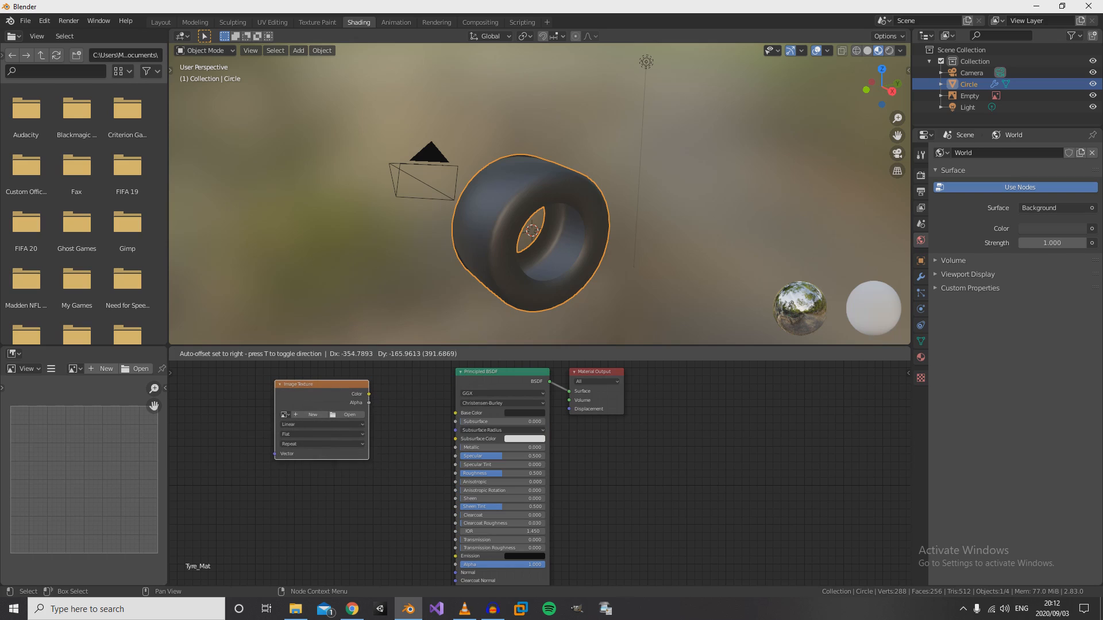
click(321, 396)
- Assign Firelle_SS.png to the Image Texture node, connect its Color to Base Color, and inspect the textured tyre
click(283, 414)
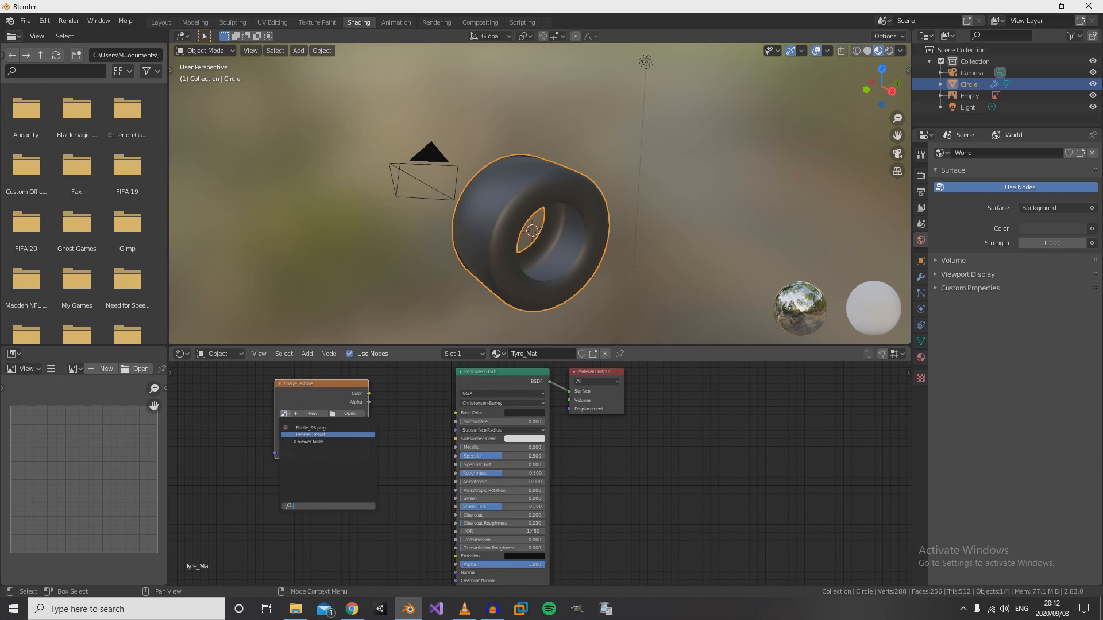
click(312, 427)
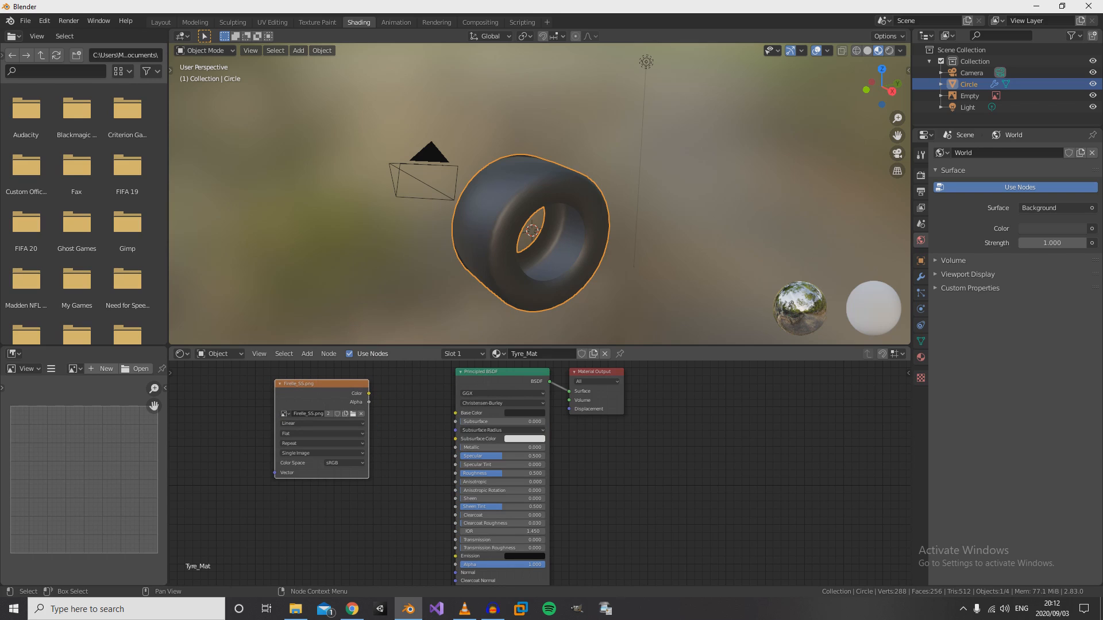
drag(369, 394, 455, 413)
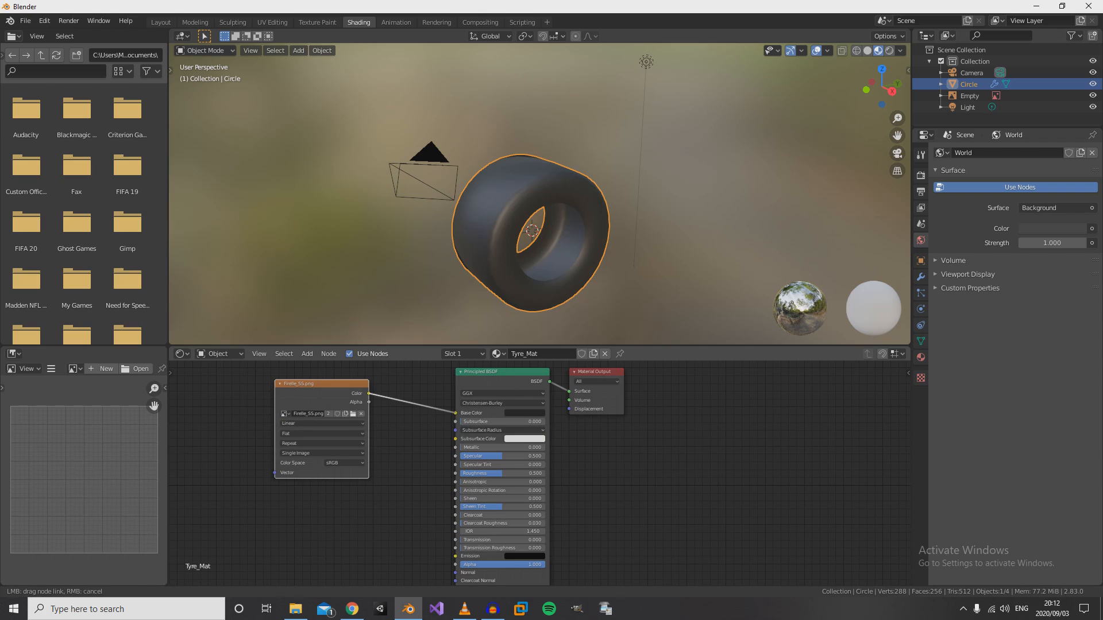
scroll(551, 207, up, 4)
scroll(552, 207, down, 4)
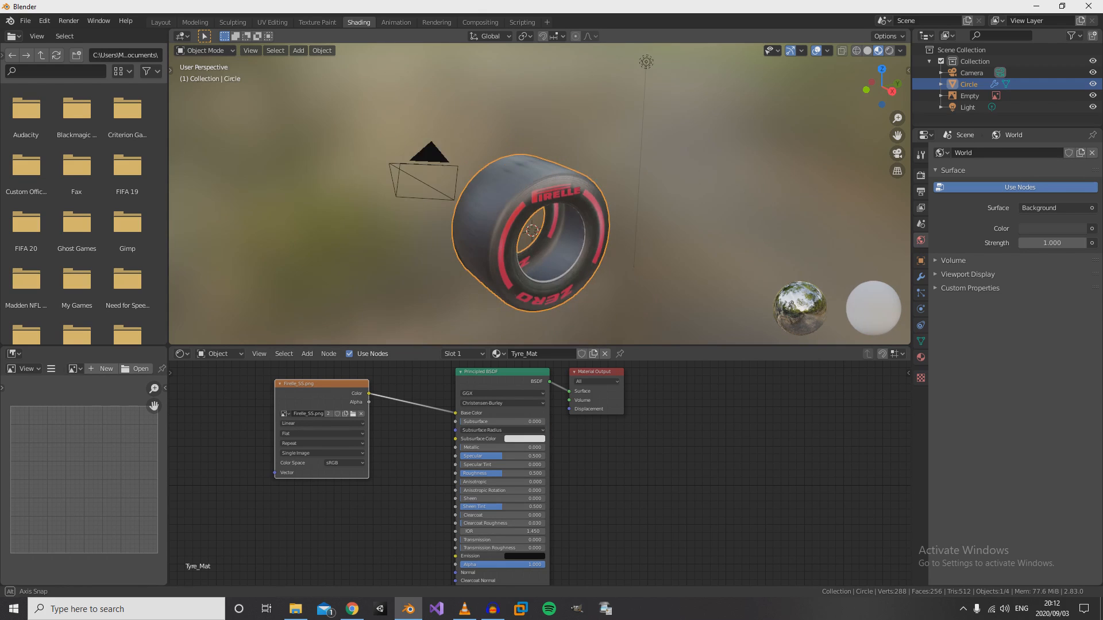
middle_drag(552, 207, 517, 198)
middle_drag(517, 218, 499, 224)
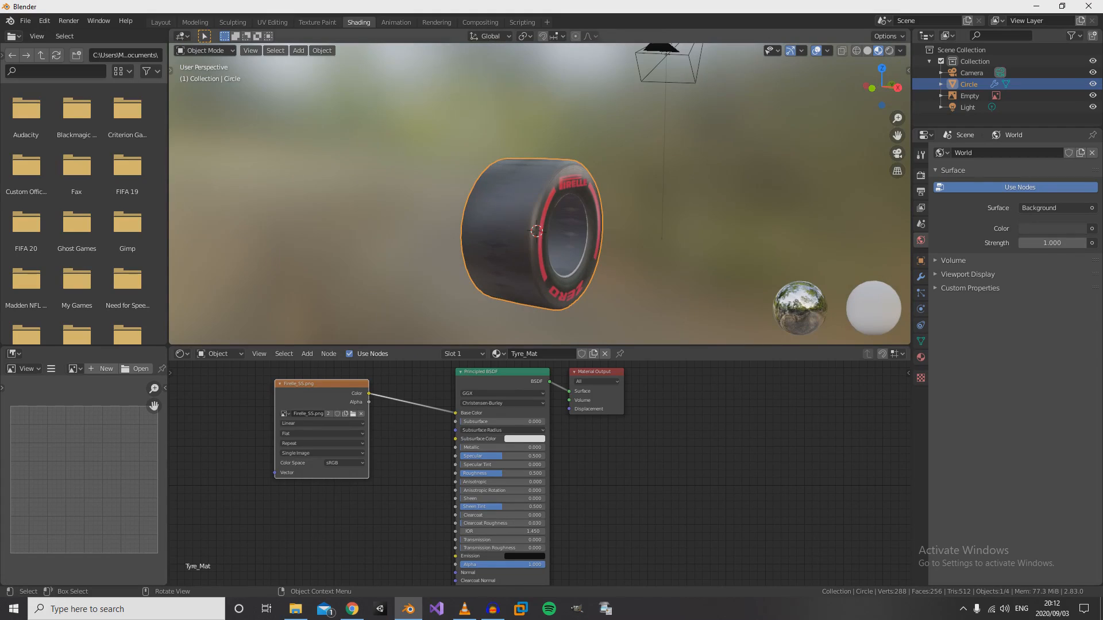
- Return to the UV Editing workspace, deselect the mesh, and examine the lettering on both sidewalls and the tread
click(195, 22)
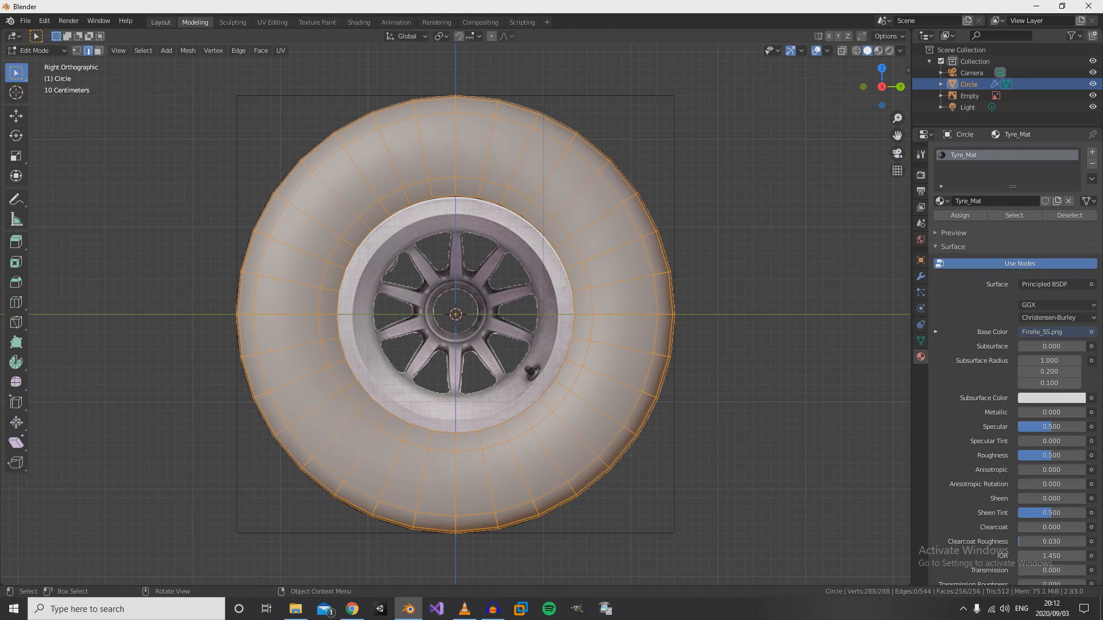
click(273, 22)
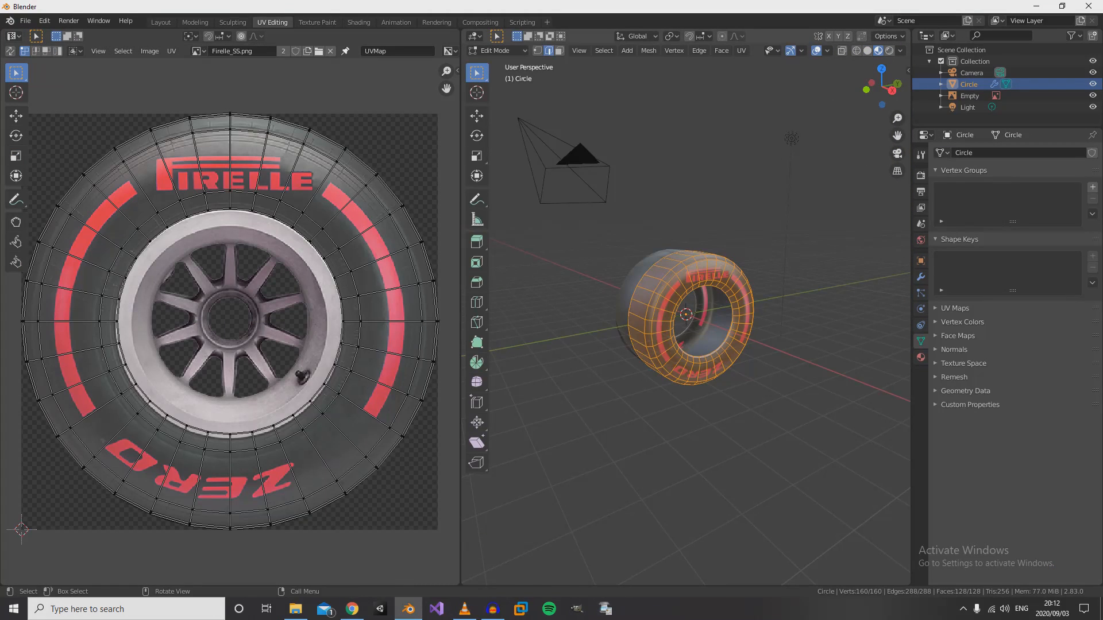
scroll(686, 314, down, 1)
scroll(686, 315, up, 5)
scroll(685, 315, down, 4)
key(alt+a)
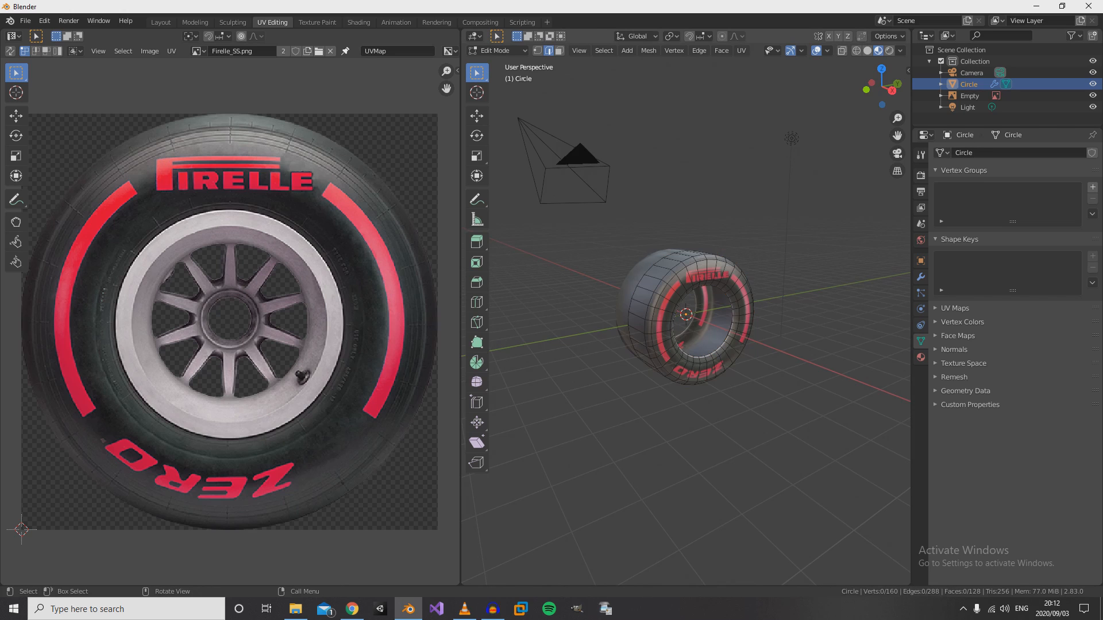
mouse_move(686, 314)
middle_down()
mouse_move(631, 319)
mouse_move(562, 347)
mouse_move(480, 313)
mouse_move(678, 316)
mouse_move(471, 321)
mouse_move(666, 324)
mouse_move(534, 348)
mouse_move(597, 321)
mouse_move(695, 325)
middle_up()
scroll(585, 342, up, 4)
scroll(586, 343, down, 3)
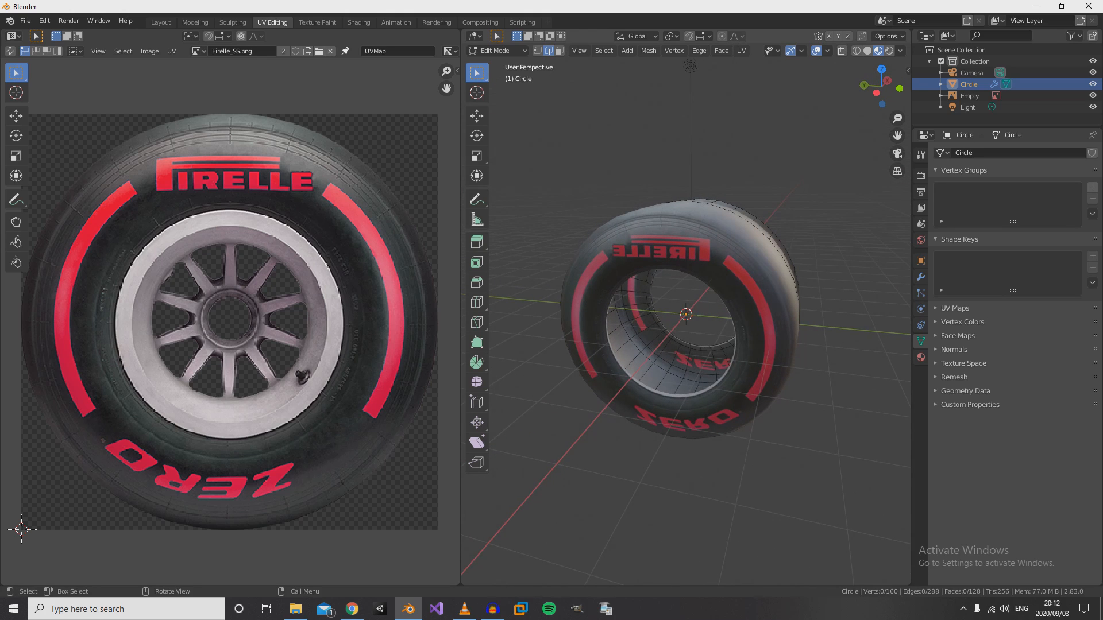
middle_drag(690, 66, 751, 53)
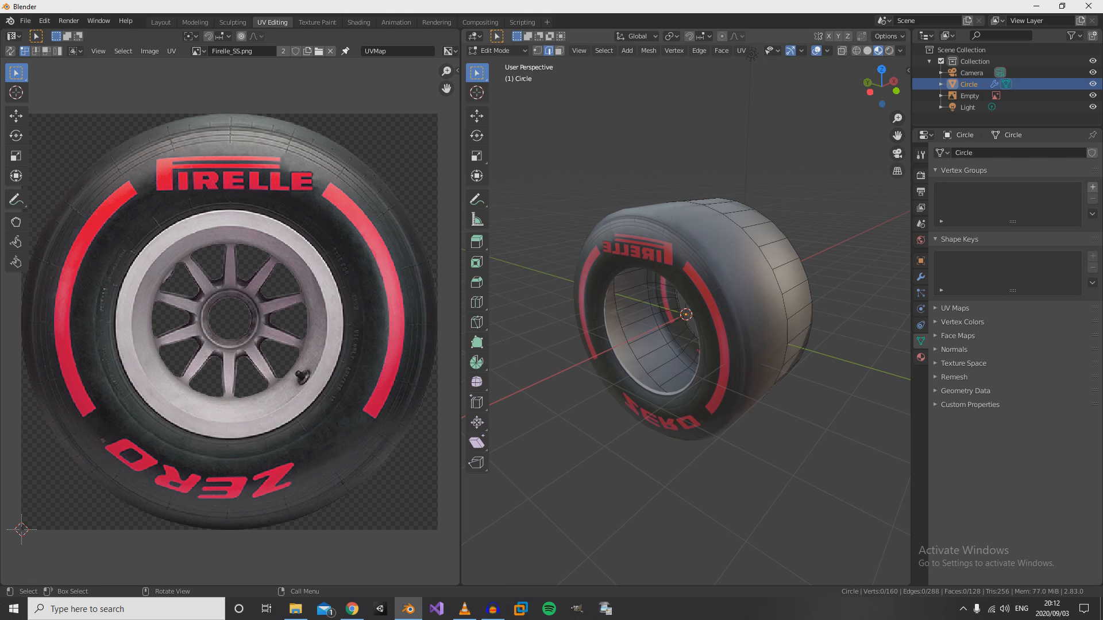
middle_drag(751, 54, 706, 98)
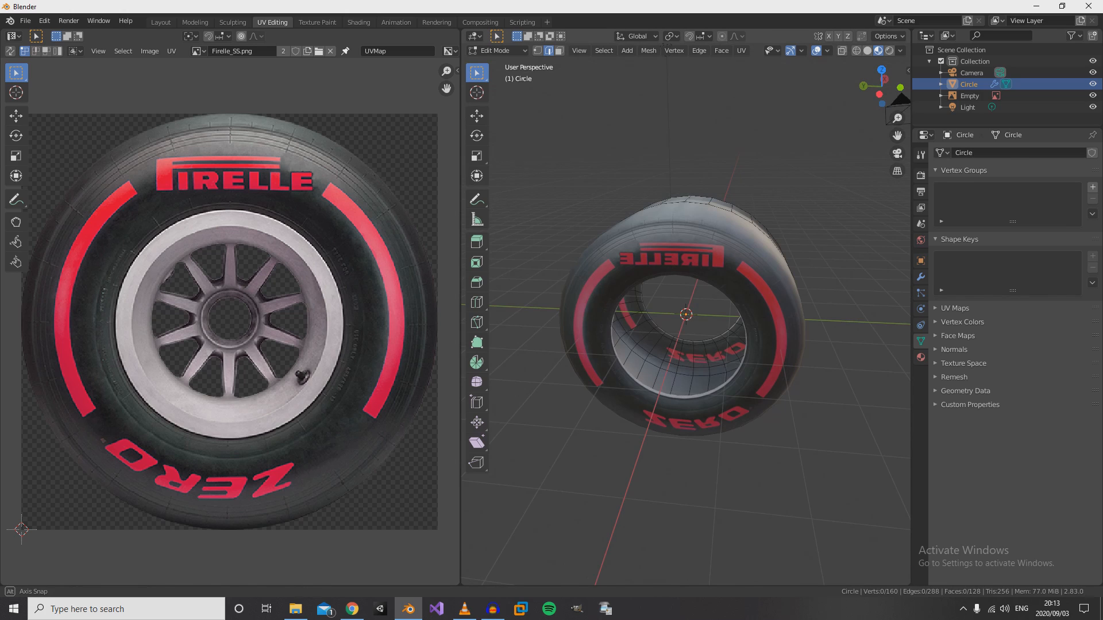
middle_drag(666, 45, 439, 45)
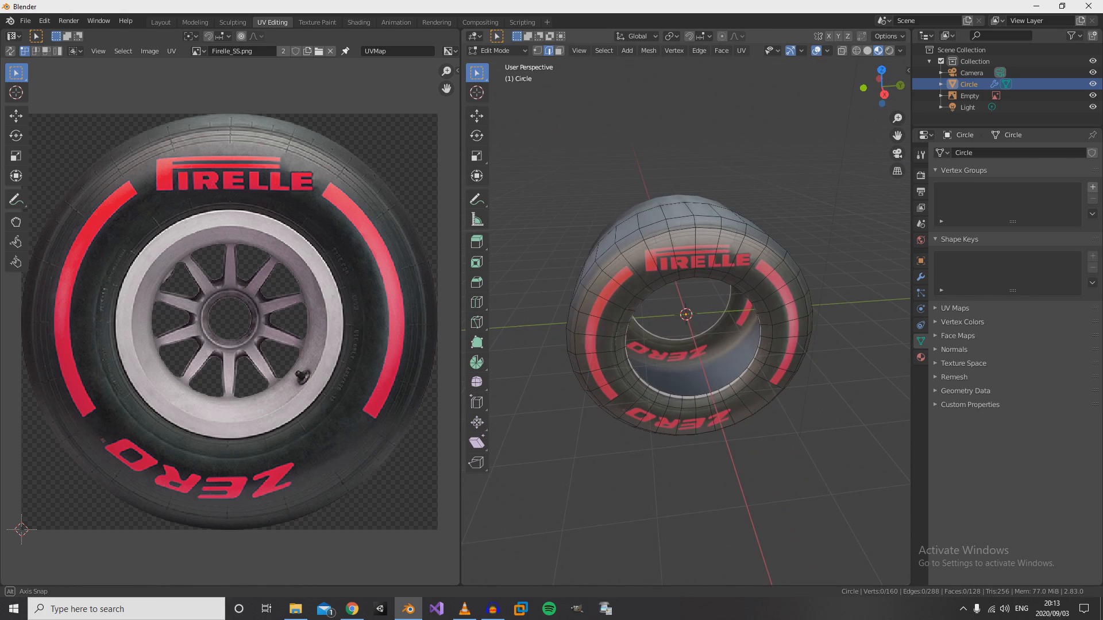
middle_drag(620, 310, 751, 316)
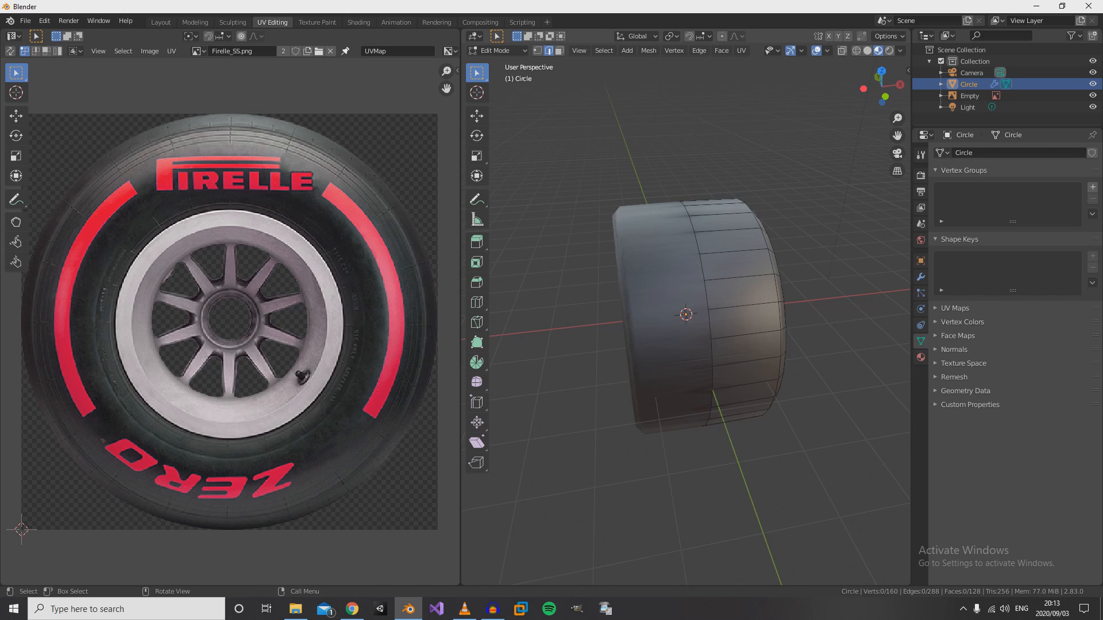
- Delete the tyre's Mirror modifier in the Modeling workspace and leave Edit Mode
click(195, 22)
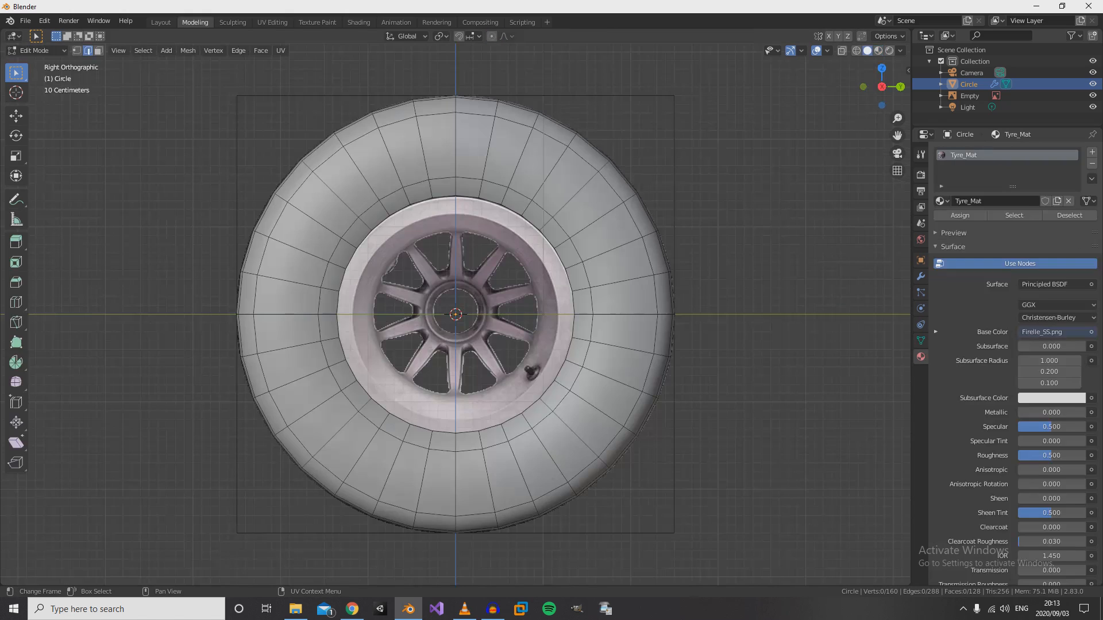
scroll(456, 314, down, 5)
middle_drag(455, 287, 575, 333)
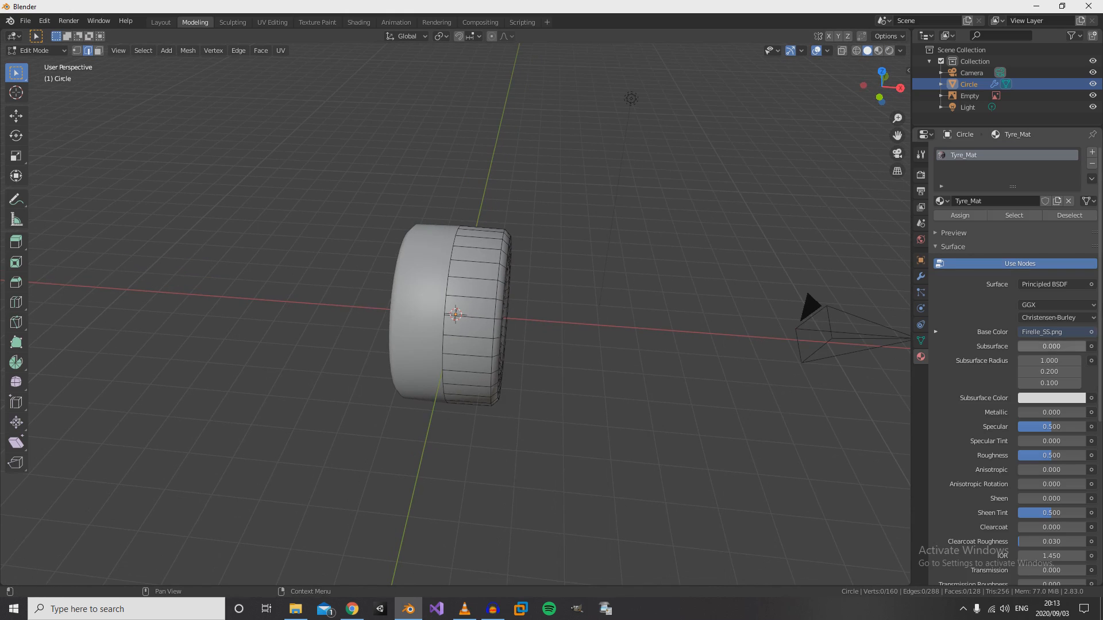
click(921, 277)
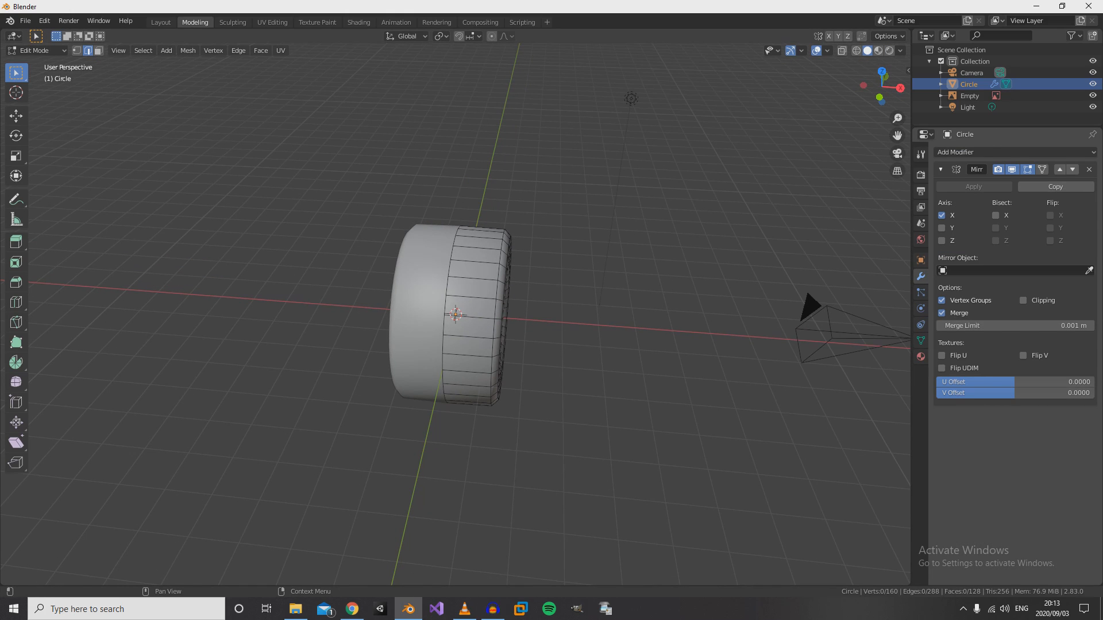
click(1089, 169)
middle_drag(603, 299, 540, 288)
key(Tab)
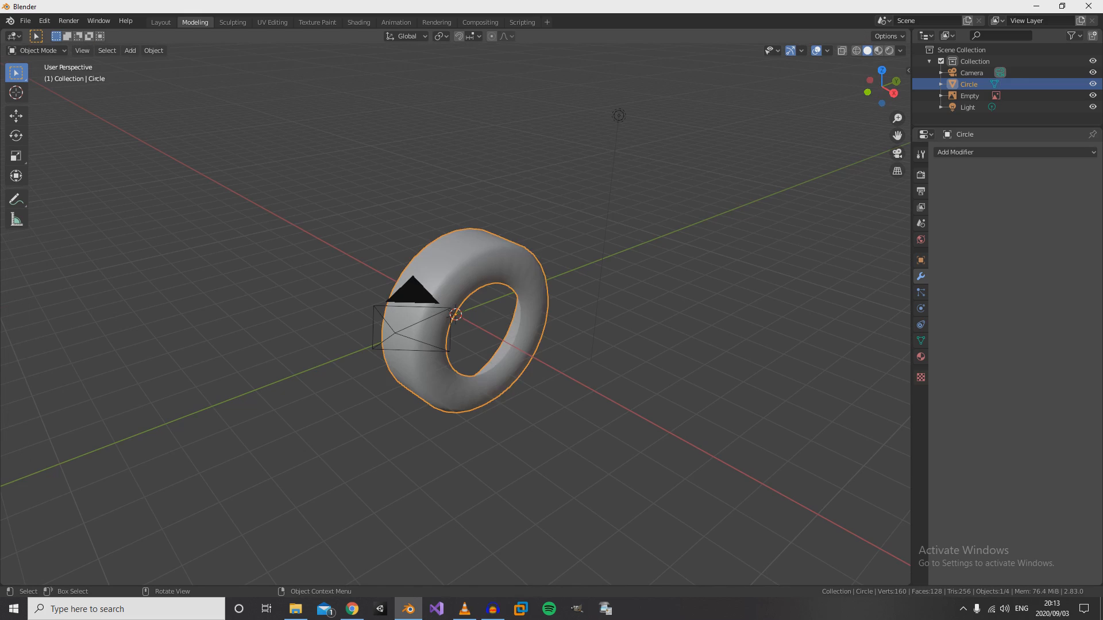
- Duplicate the entire tyre-half mesh in place in Edit Mode and show it in Material Preview shading
key(Tab)
key(a)
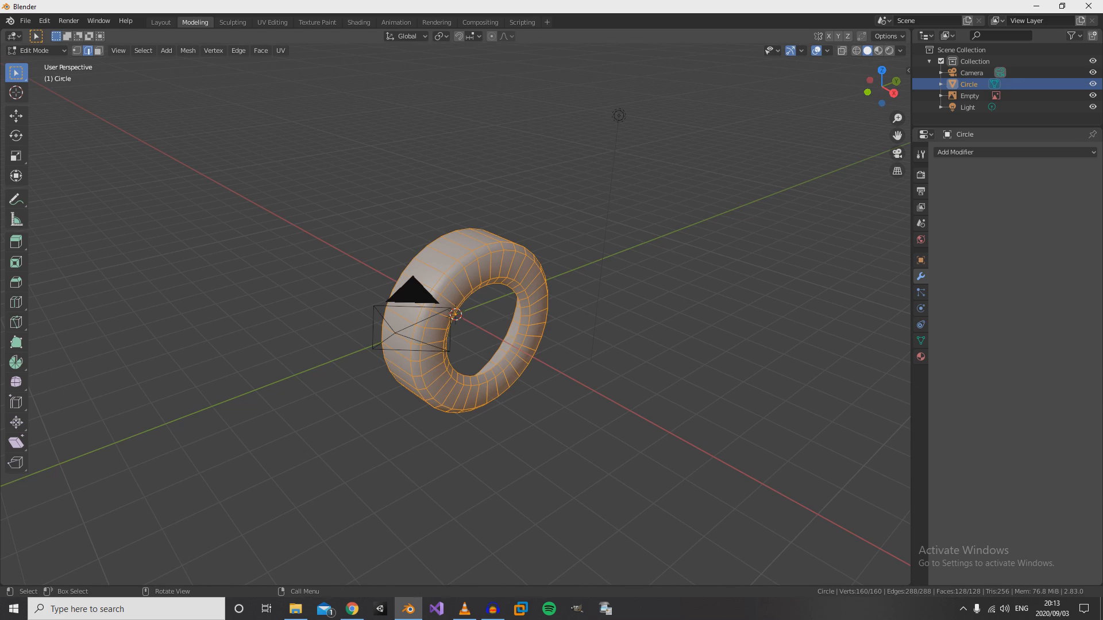
key(shift+d)
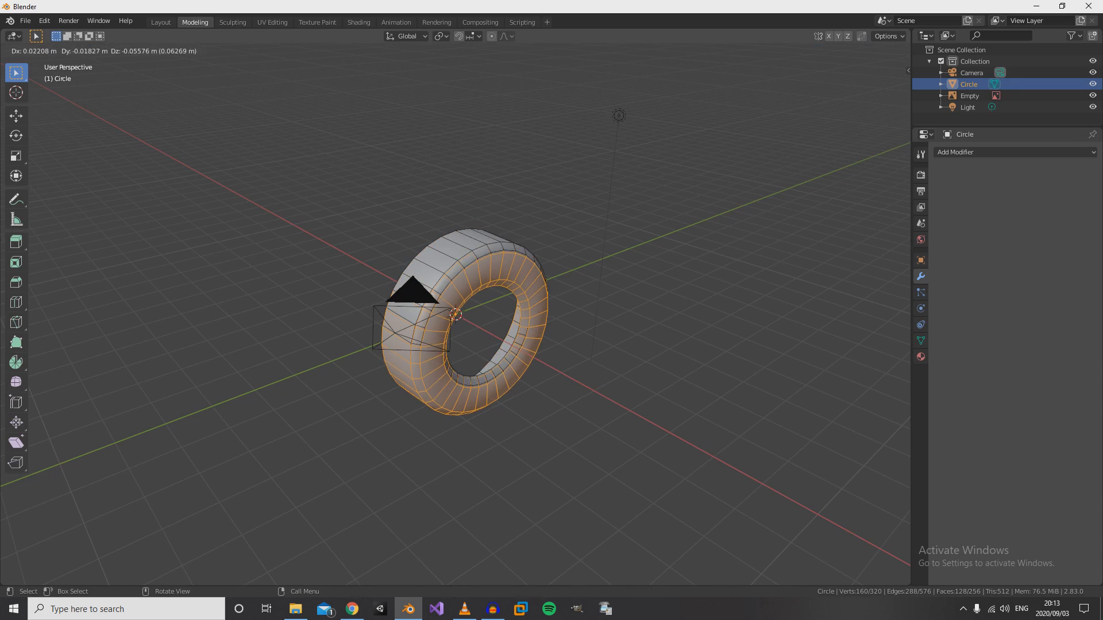
key(Escape)
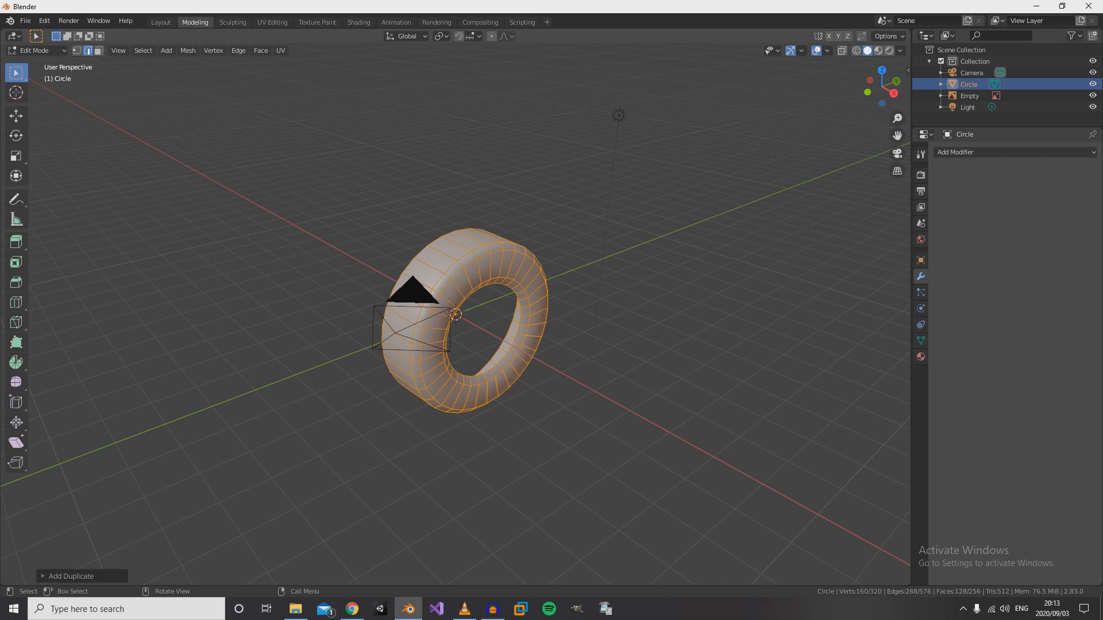
key(z)
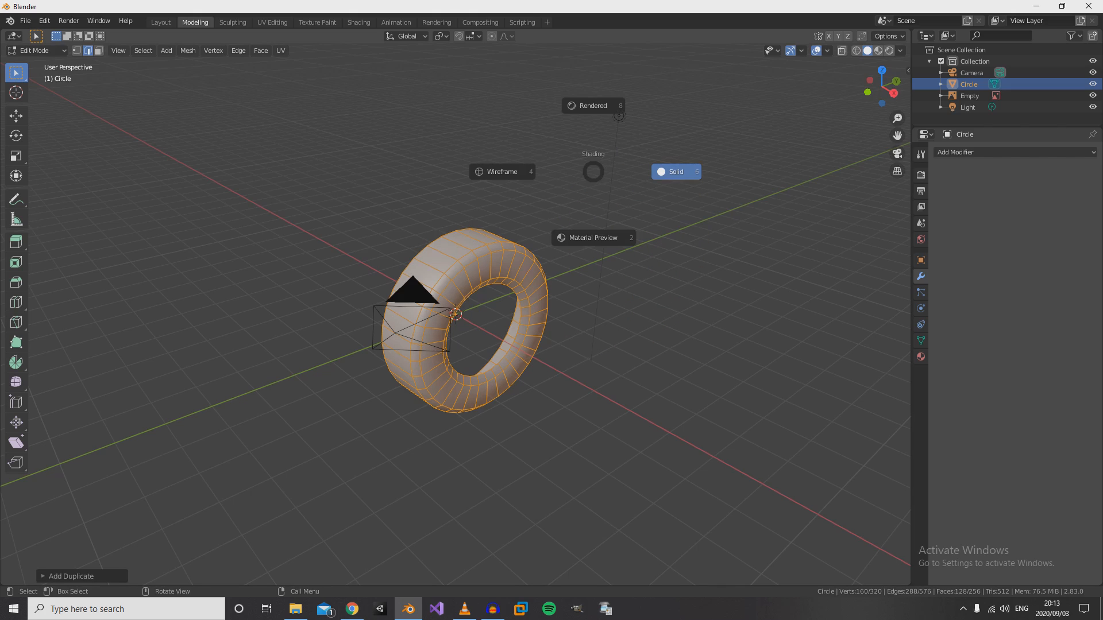
click(594, 238)
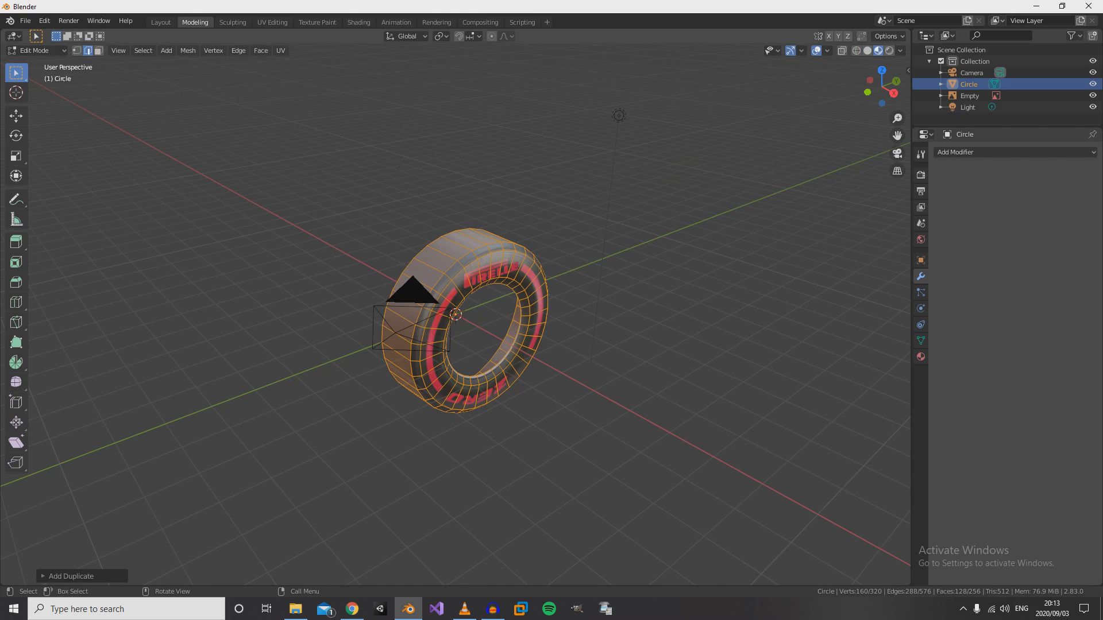
- Rotate the duplicated tyre half 180 degrees about the vertical axis, working in the top view
click(16, 116)
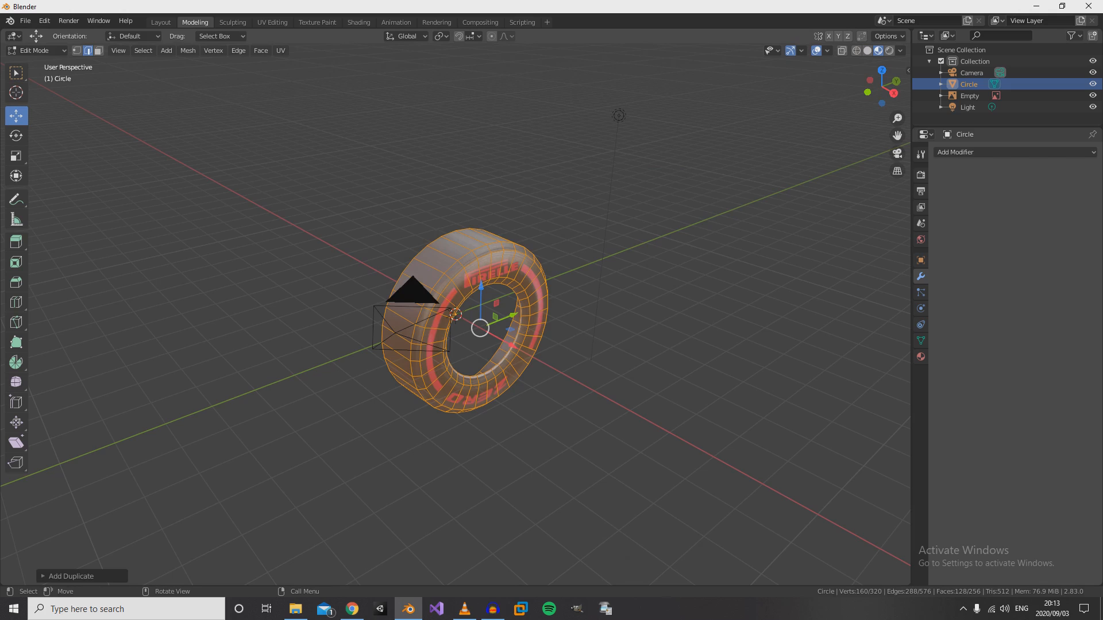
drag(512, 315, 604, 278)
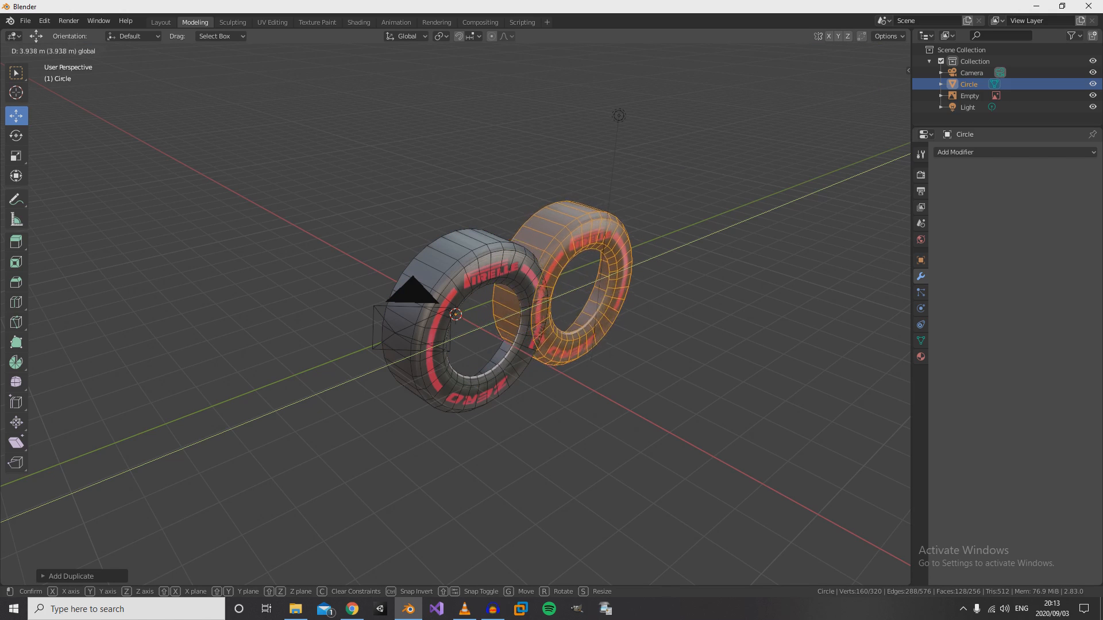
key(Escape)
key(KP_7)
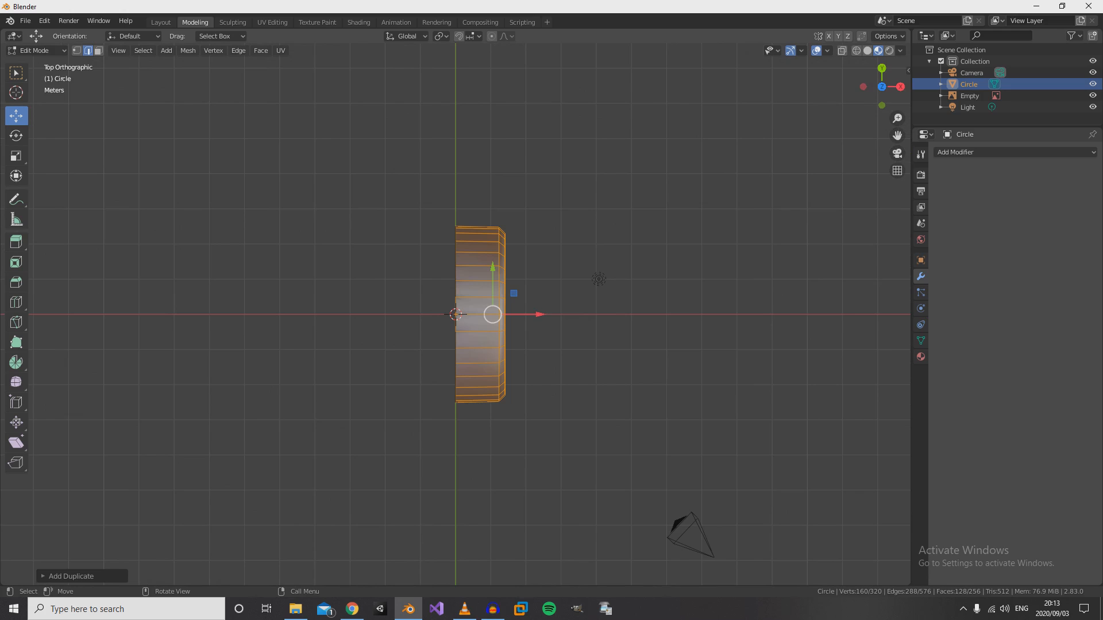
key(r)
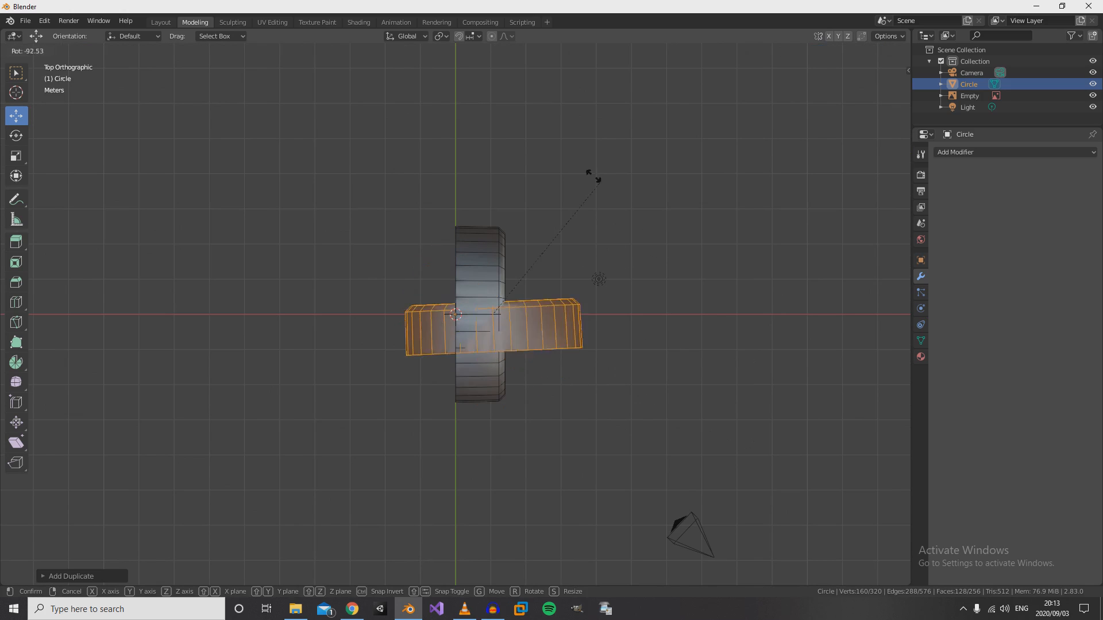
text(180)
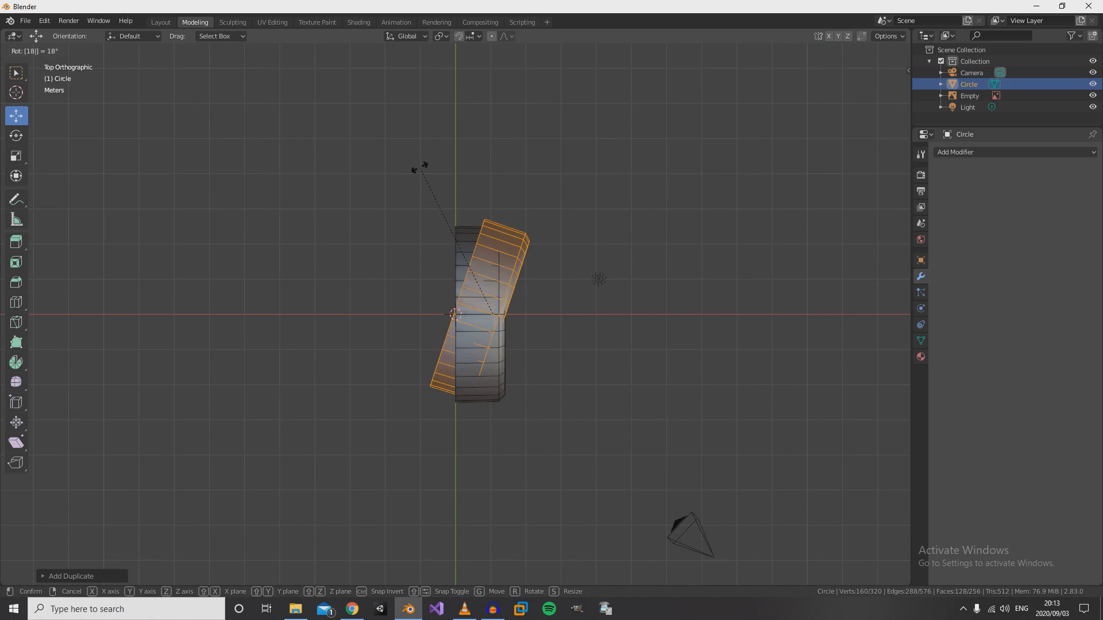
key(Return)
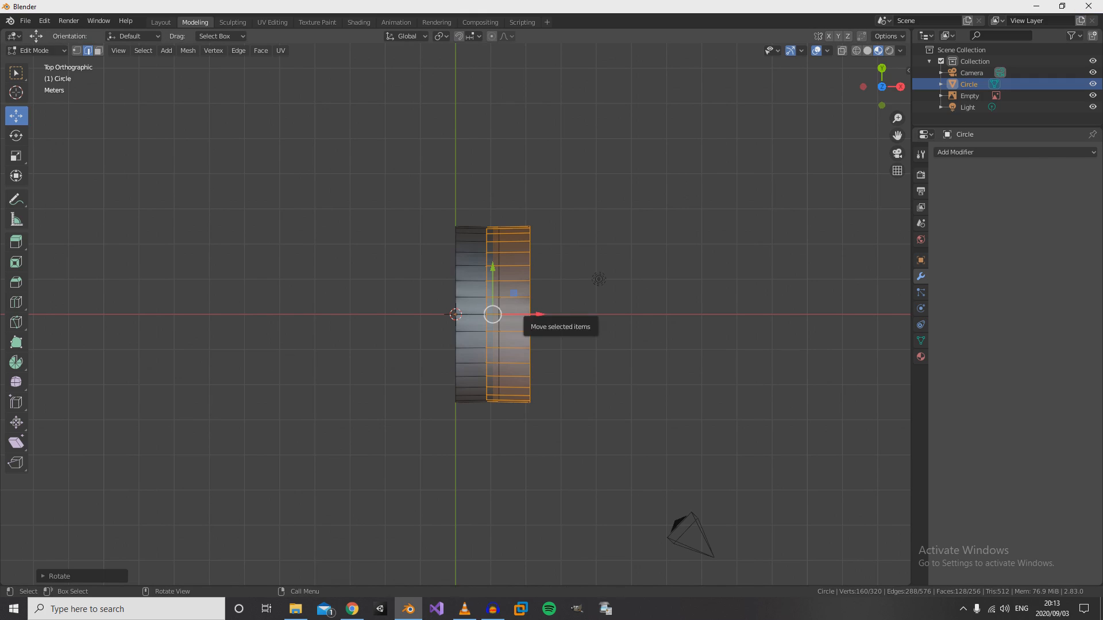
- Move the rotated half along X until its open edge meets the original half at the centre line, and leave Edit Mode
drag(520, 314, 439, 314)
middle_drag(439, 315, 896, 324)
key(Tab)
middle_drag(746, 324, 758, 300)
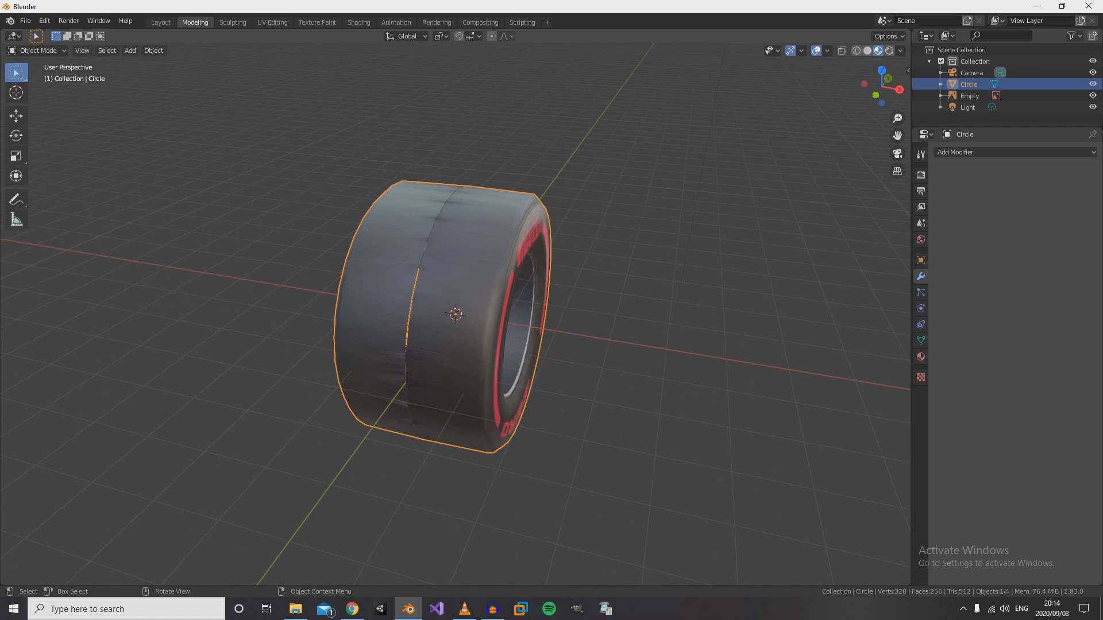
- In Edit Mode, select both edge loops along the tyre's centre seam in top-view wireframe
key(KP_7)
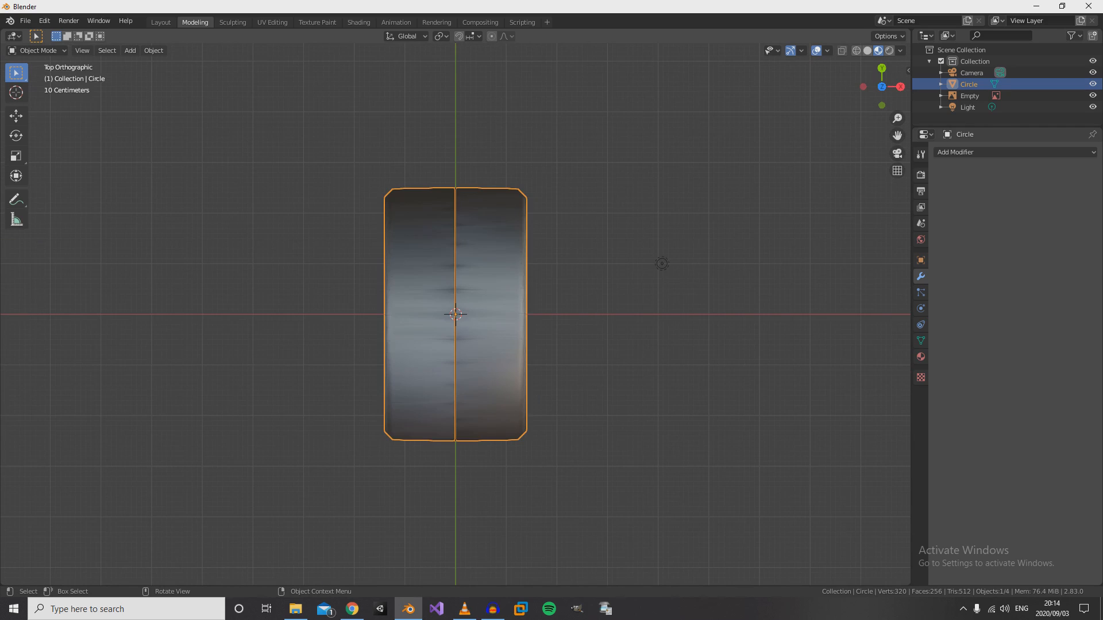
key(Tab)
key(z)
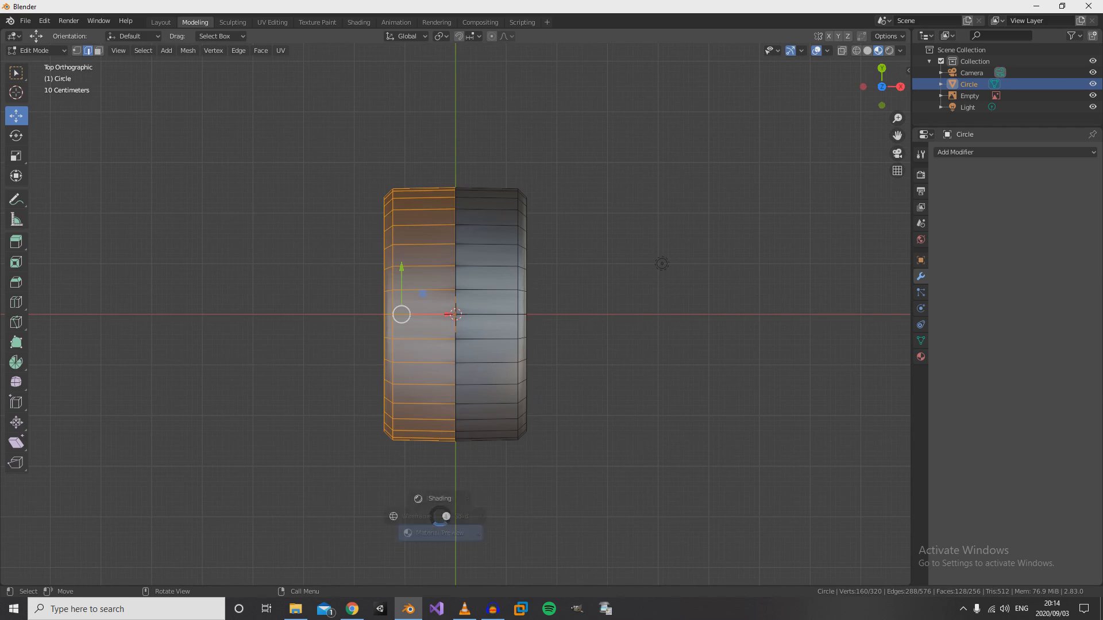
click(349, 517)
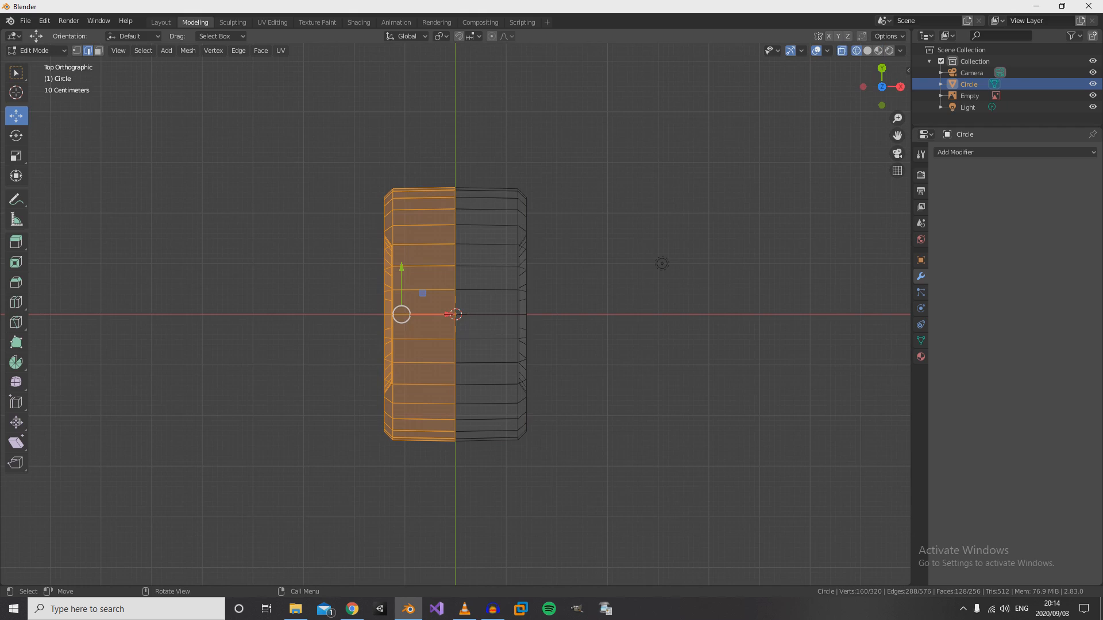
drag(477, 410, 476, 410)
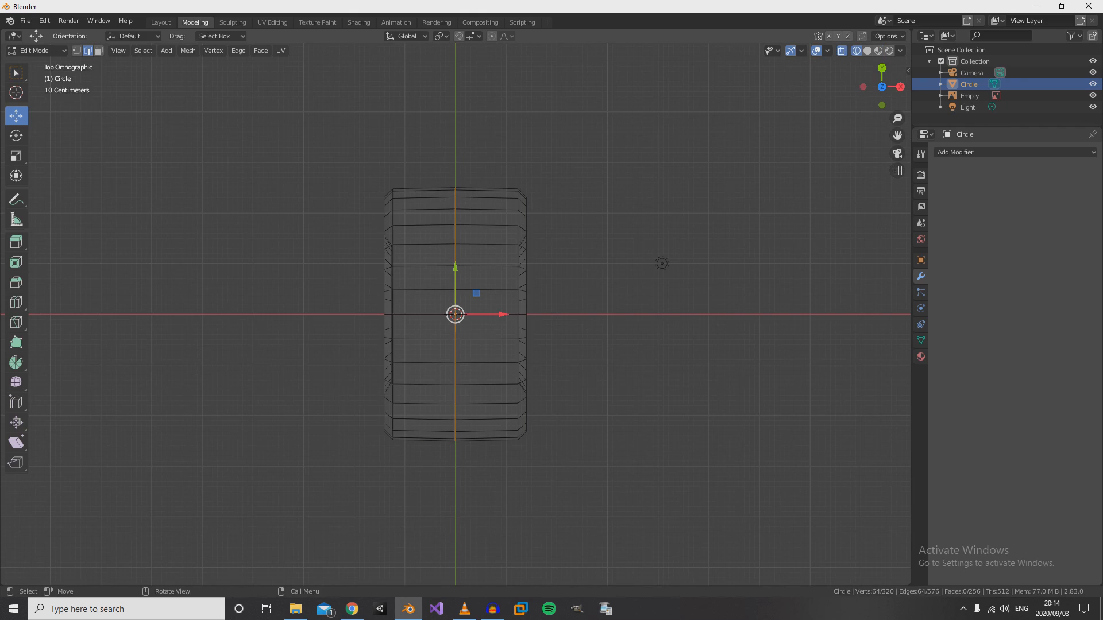
- Examine the centre seam between the two tyre halves for gaps in Material Preview shading
key(z)
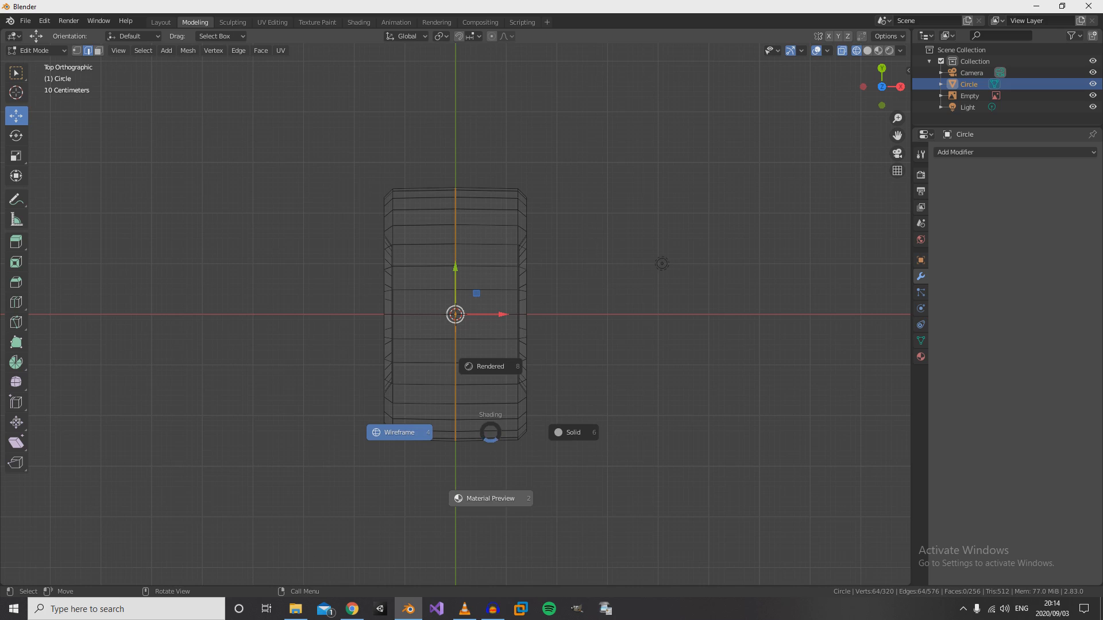
click(490, 498)
scroll(455, 314, up, 13)
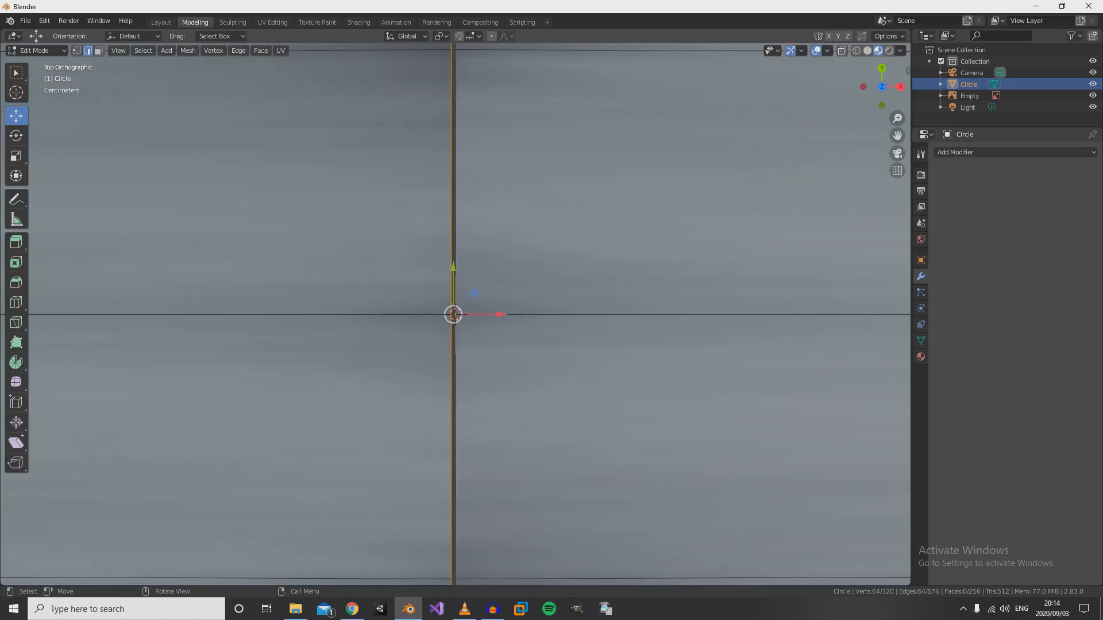
scroll(456, 314, down, 13)
middle_drag(482, 425, 810, 274)
scroll(454, 314, up, 6)
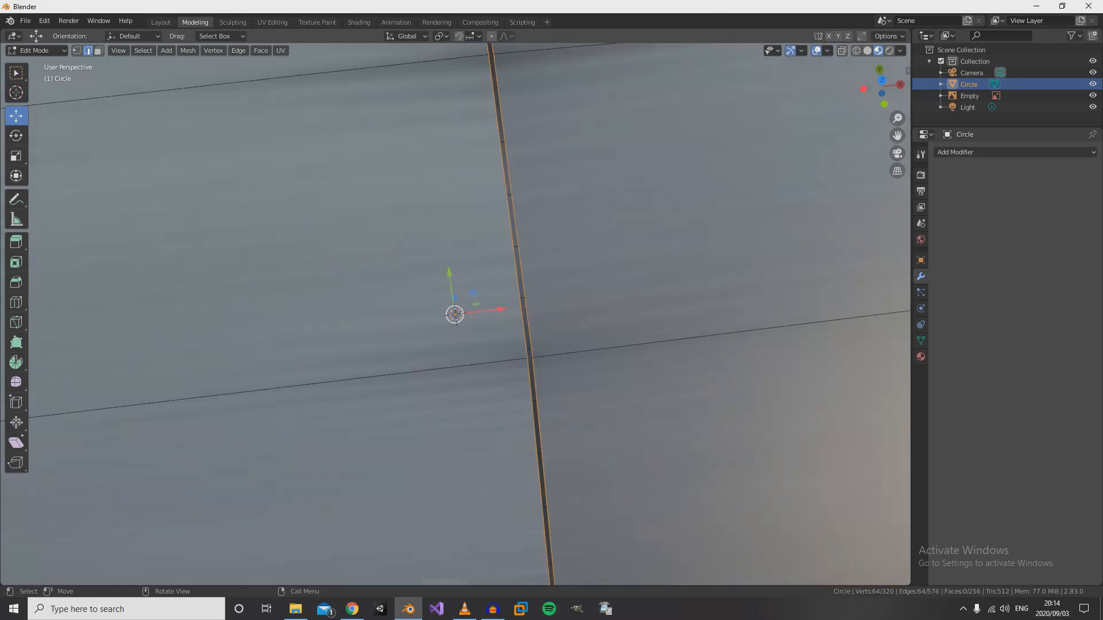
scroll(454, 314, down, 8)
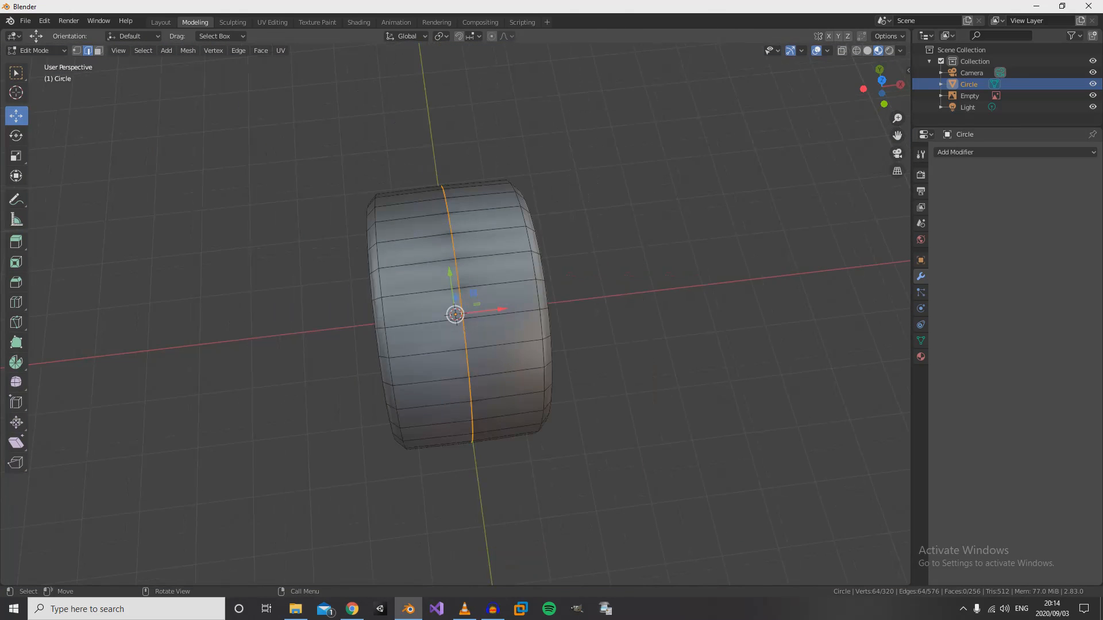
scroll(455, 314, up, 4)
scroll(455, 314, up, 12)
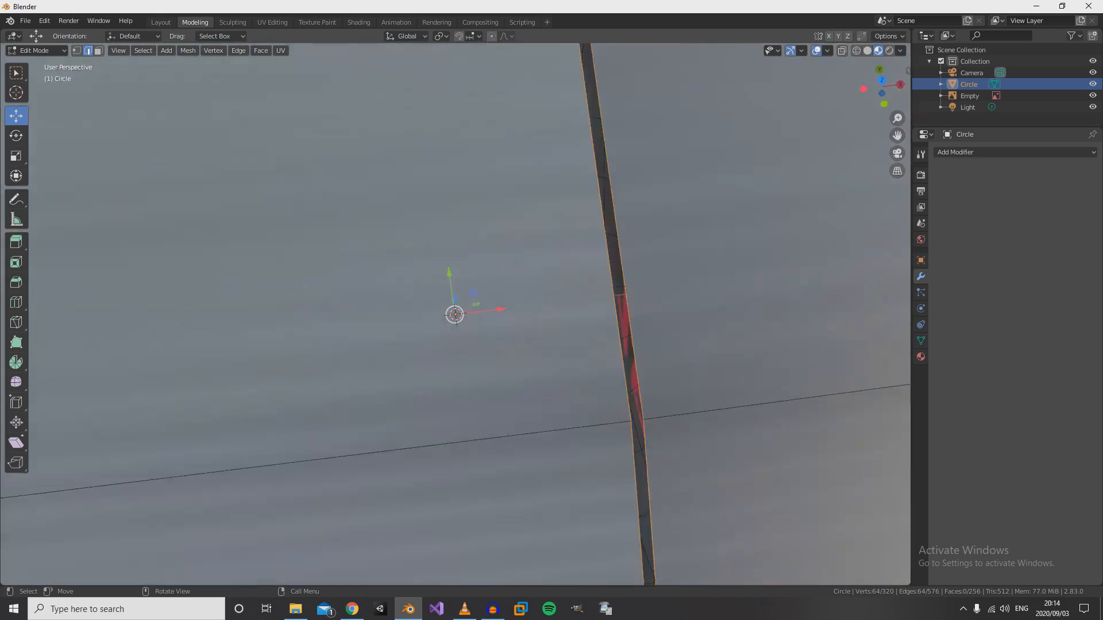
scroll(455, 314, down, 10)
scroll(455, 314, down, 8)
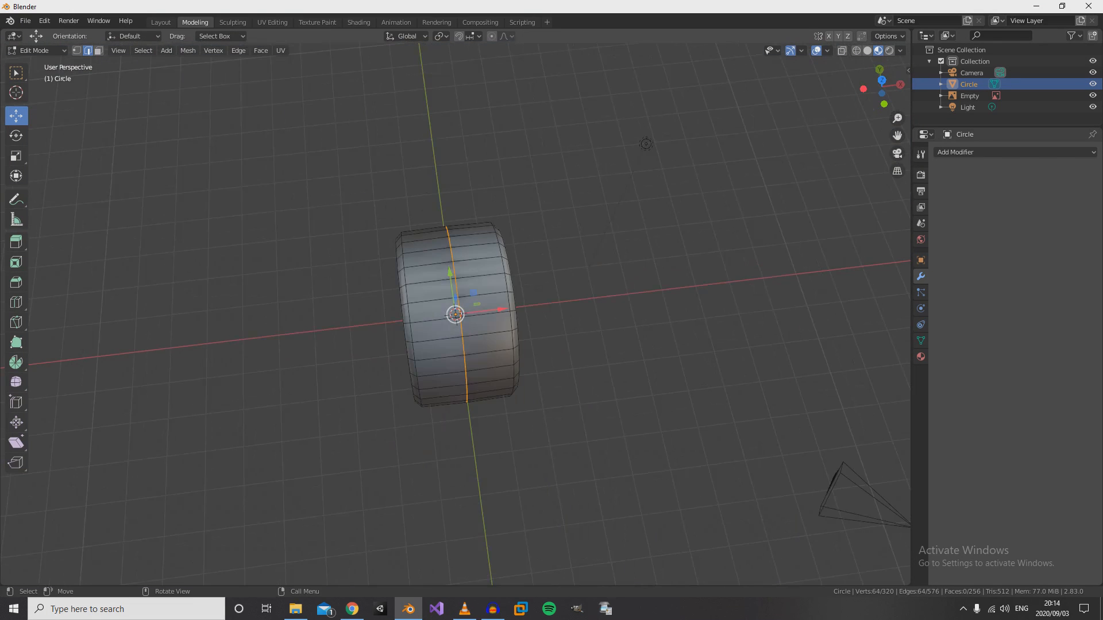
middle_drag(455, 314, 443, 273)
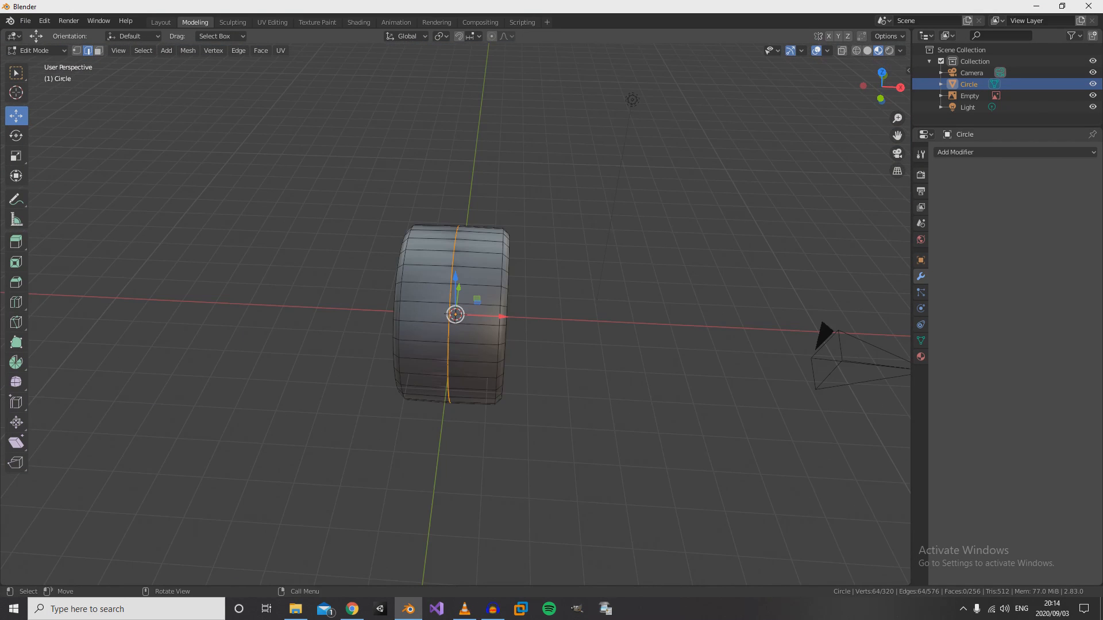
- Flatten the selected seam loops by scaling them to 0 along X in the top view
key(KP_7)
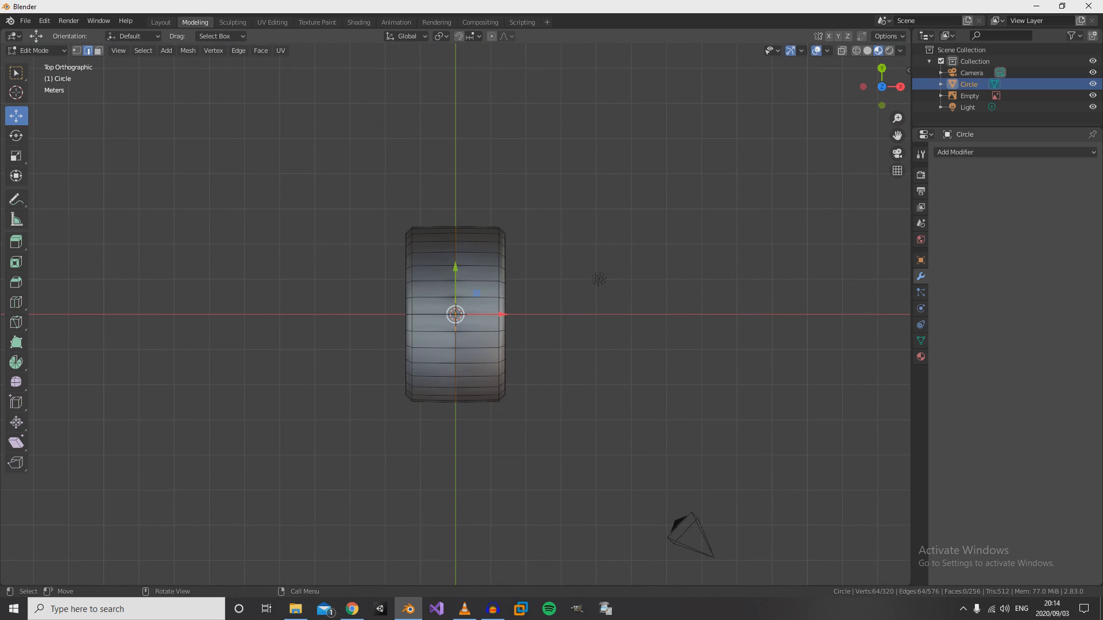
key(s)
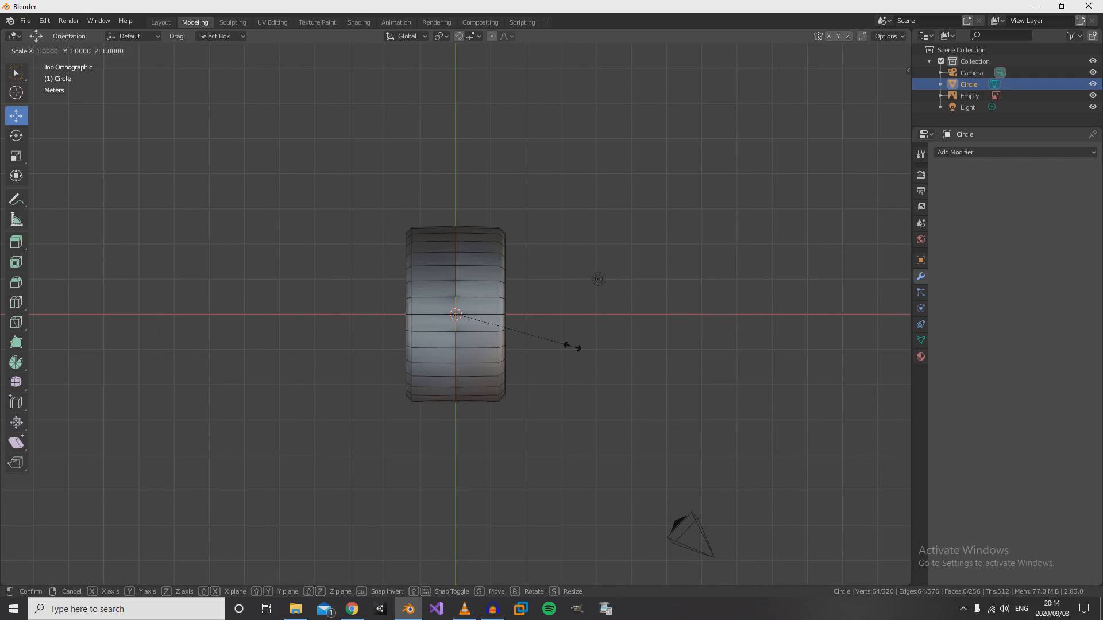
key(x)
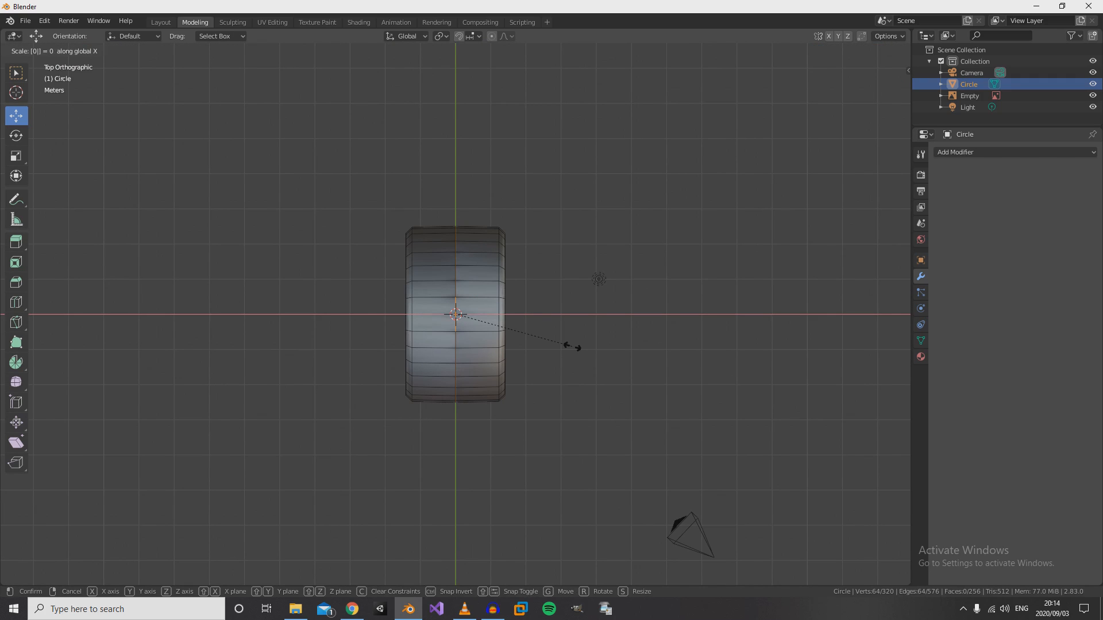
key(Return)
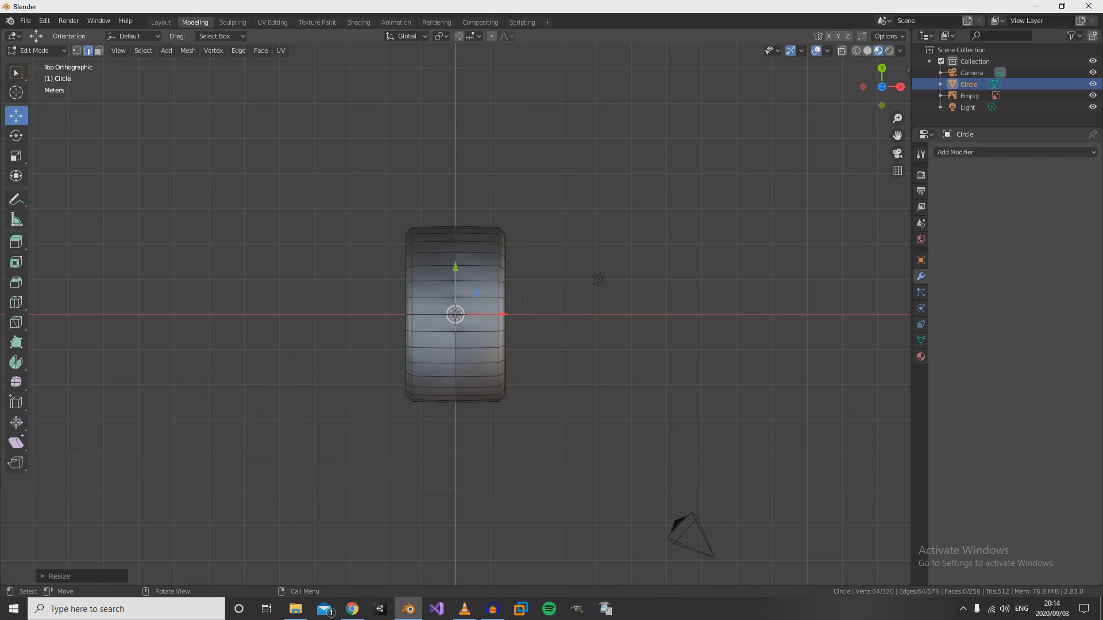
- Select the whole tyre mesh and merge its overlapping vertices by distance
key(a)
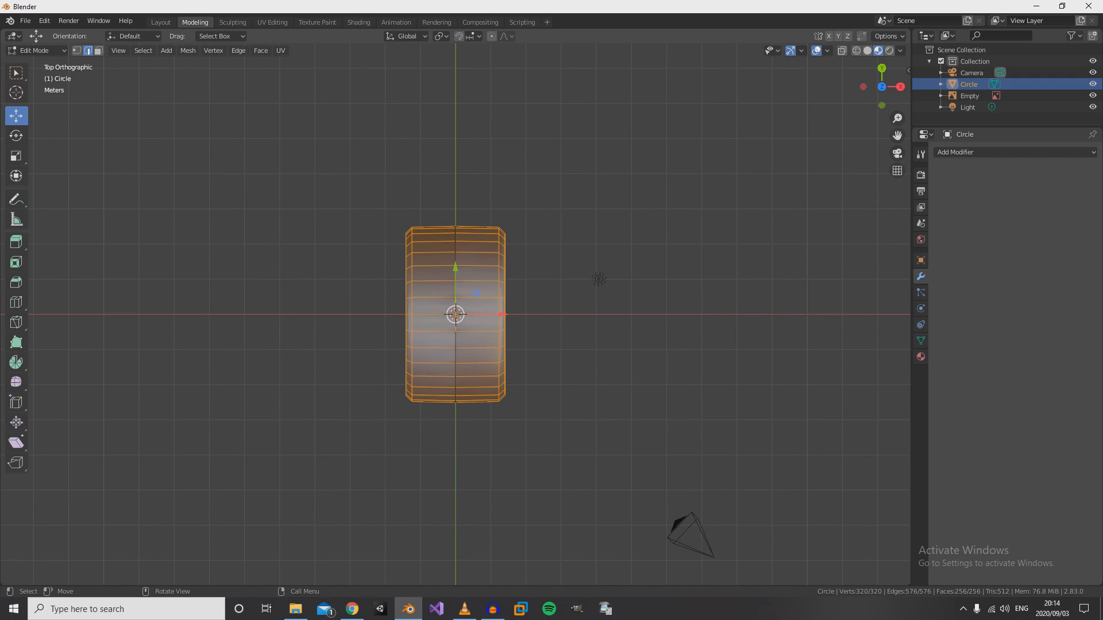
click(188, 50)
mouse_move(212, 238)
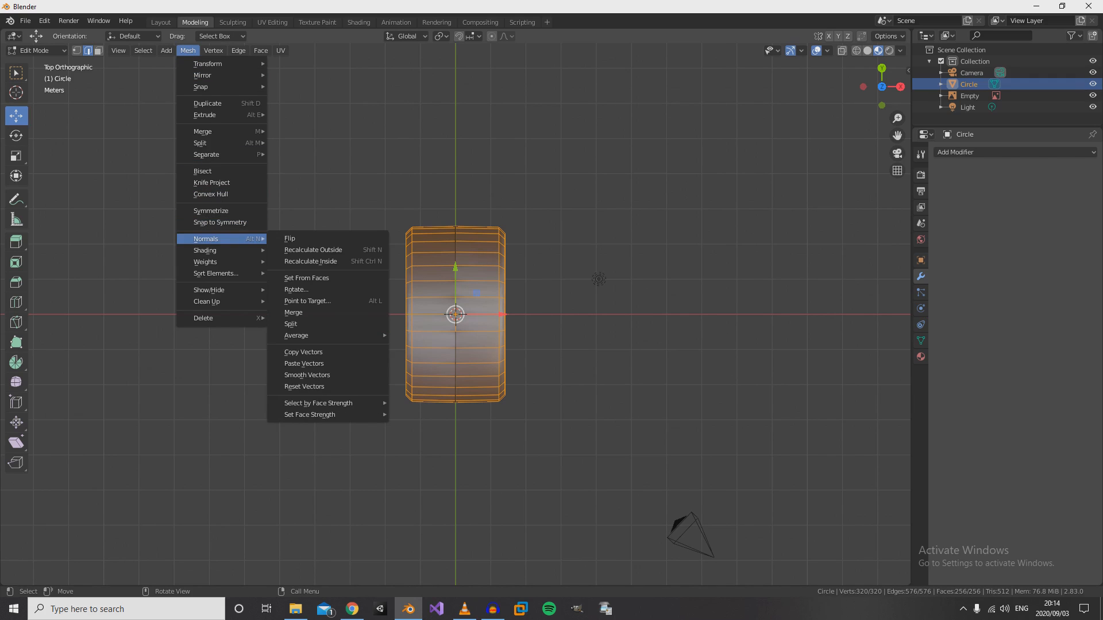
mouse_move(202, 143)
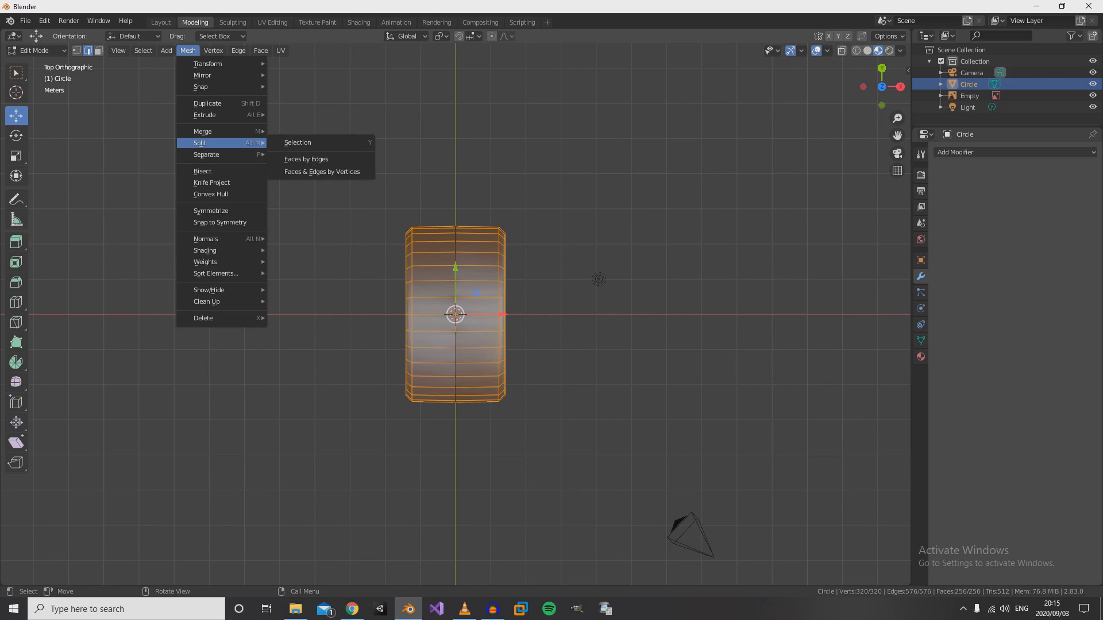
click(310, 172)
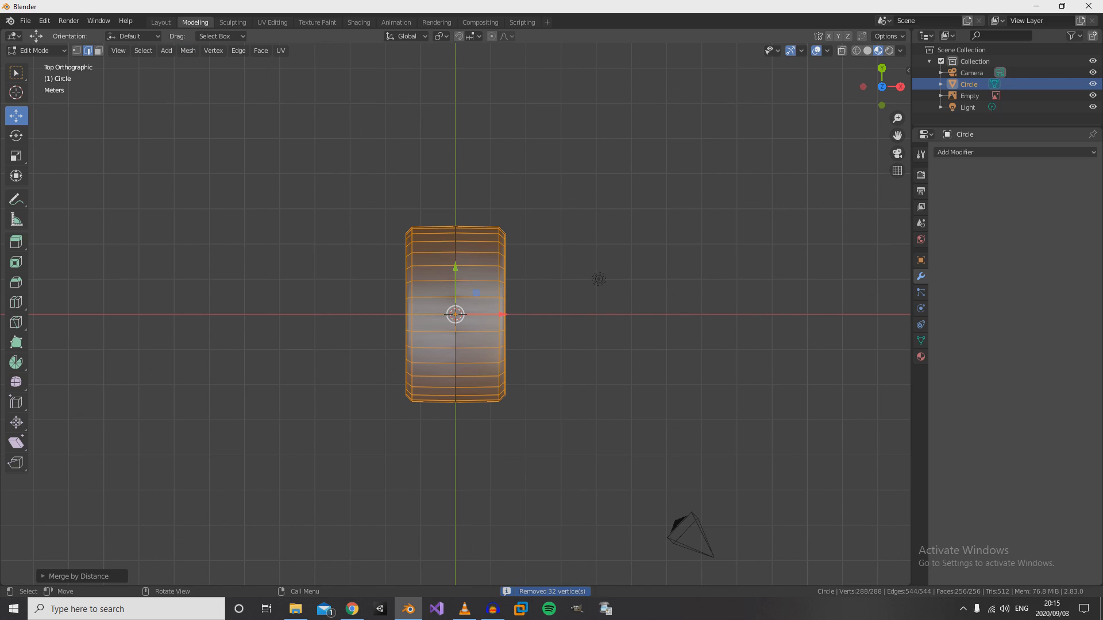
- Check that the seam is joined by selecting the centre loop in wireframe, trial-moving it along X, and cancelling the move
scroll(455, 314, up, 1)
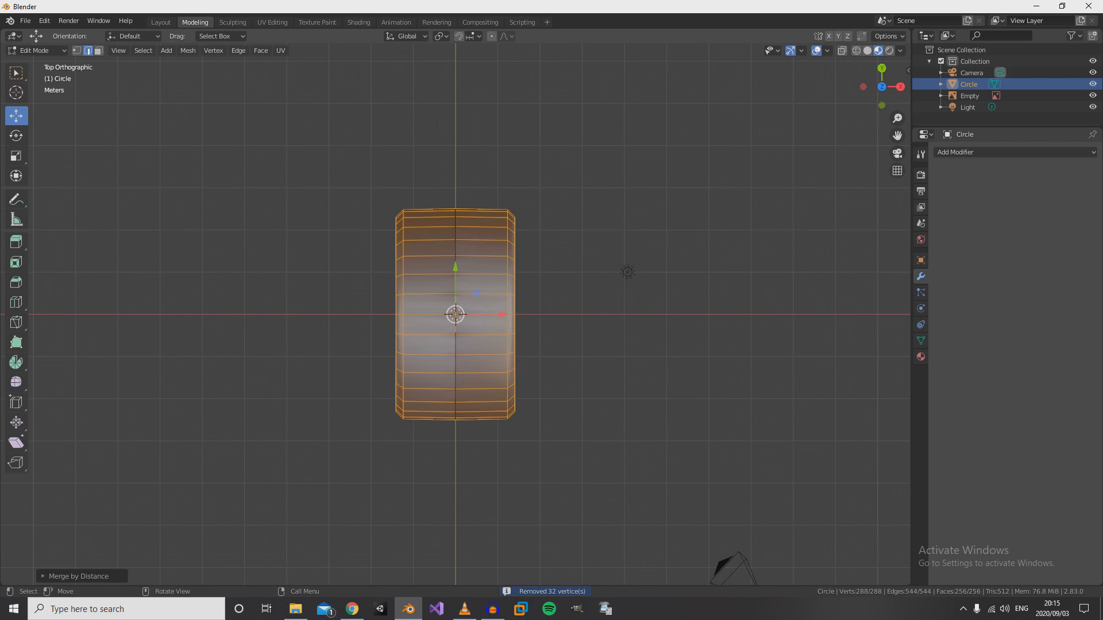
key(z)
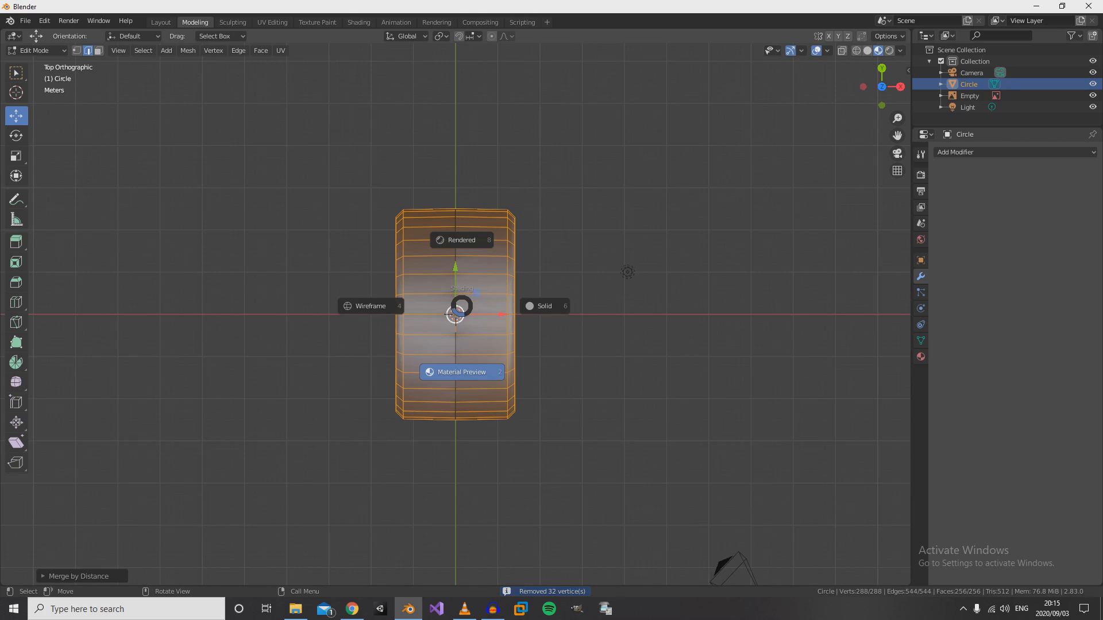
click(368, 306)
drag(429, 182, 491, 482)
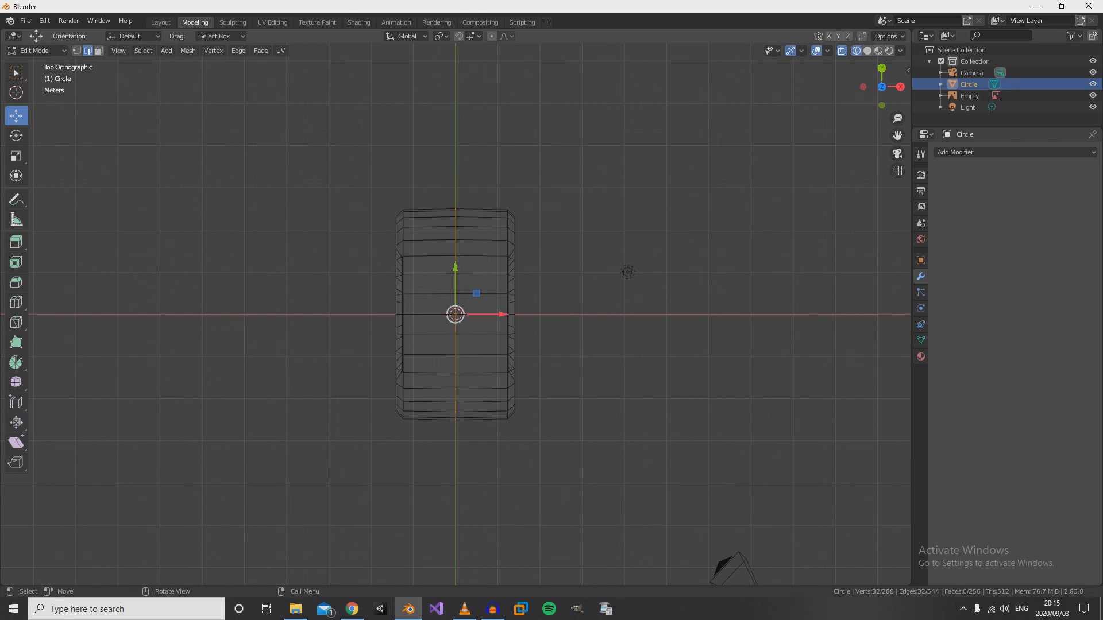
key(g)
key(x)
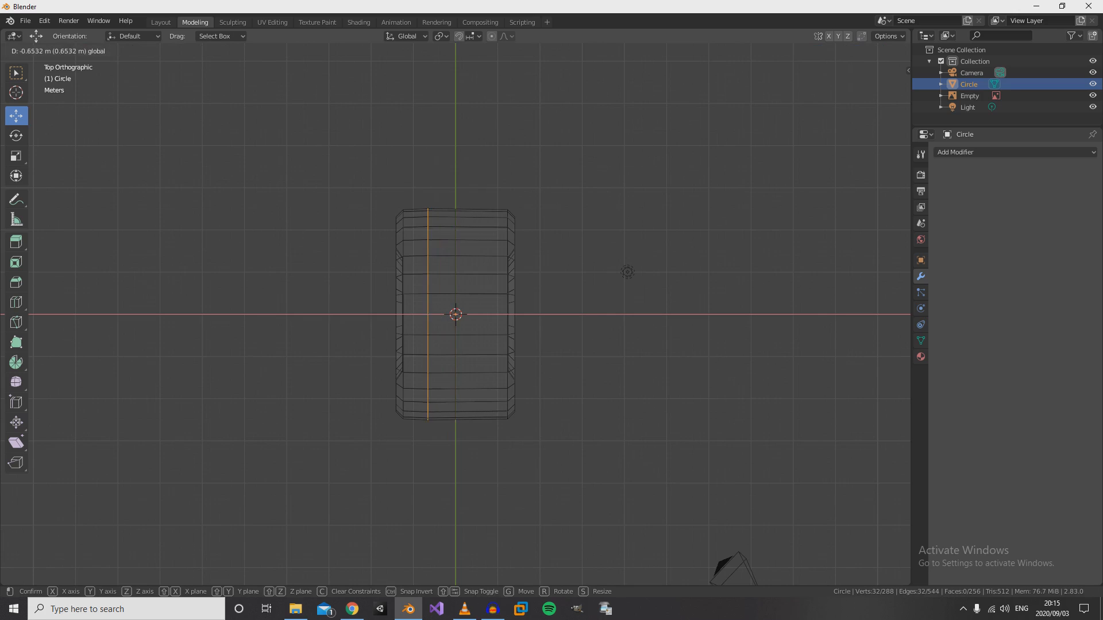
key(Escape)
- Return to Object Mode and show the tyre in Material Preview shading
key(Tab)
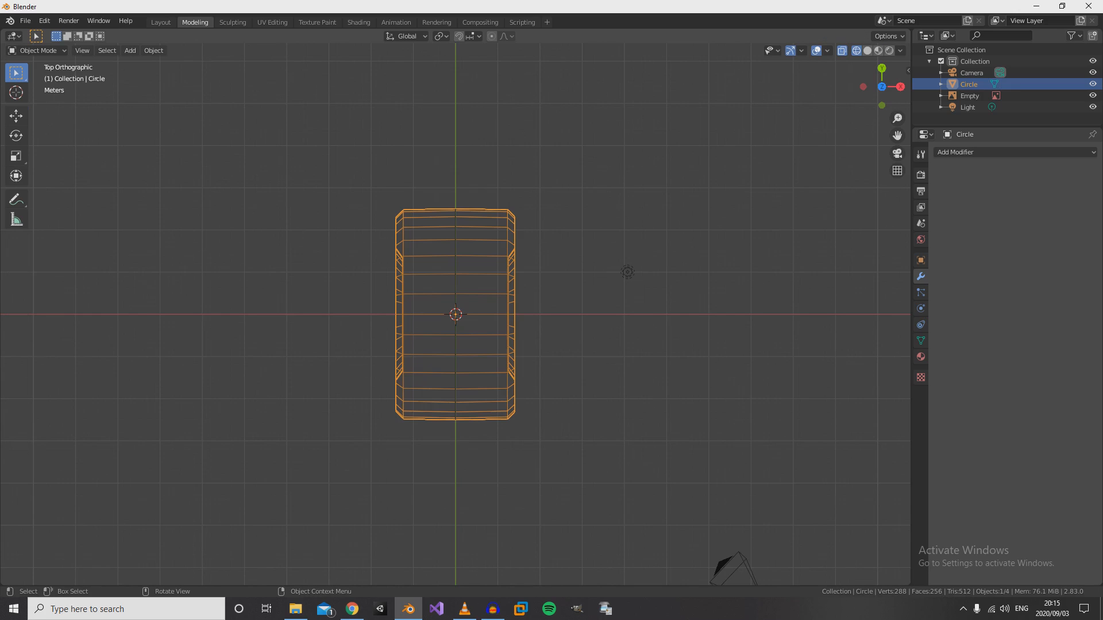
key(z)
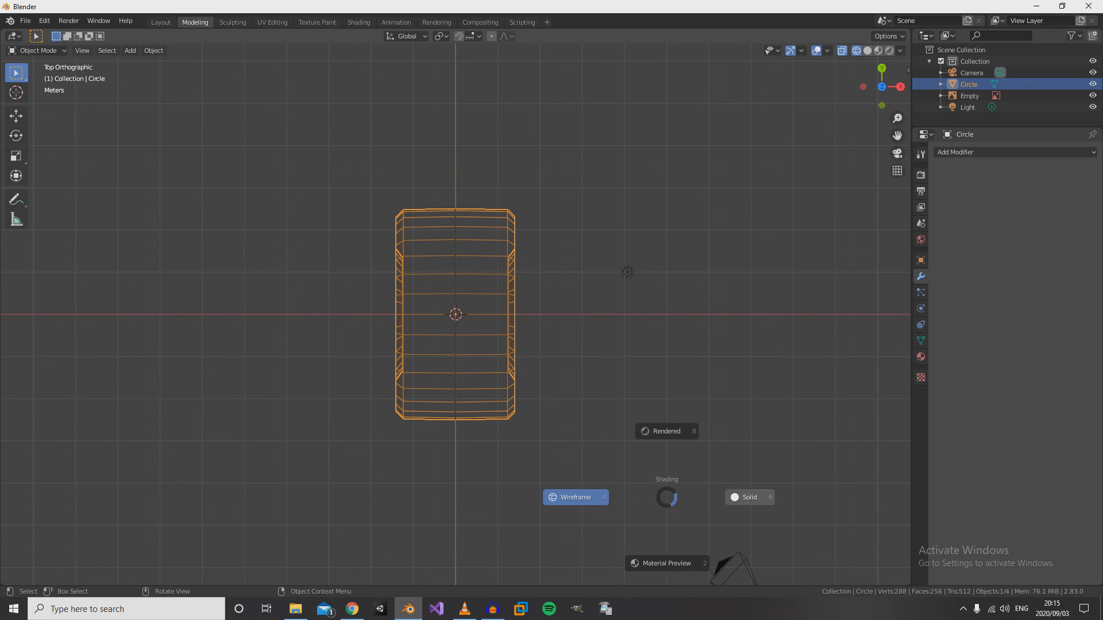
click(666, 563)
- Examine the joined tyre's sidewall lettering and tread from several angles and through the camera
mouse_move(666, 564)
middle_down()
mouse_move(594, 466)
mouse_move(590, 440)
mouse_move(563, 483)
mouse_move(467, 438)
mouse_move(614, 421)
mouse_move(721, 446)
mouse_move(809, 441)
mouse_move(587, 446)
mouse_move(537, 491)
mouse_move(521, 449)
mouse_move(595, 450)
mouse_move(637, 414)
mouse_move(609, 460)
mouse_move(551, 454)
mouse_move(568, 442)
mouse_move(646, 472)
mouse_move(574, 443)
mouse_move(565, 413)
middle_up()
scroll(591, 440, up, 3)
scroll(591, 440, down, 2)
scroll(615, 422, up, 2)
scroll(537, 492, down, 5)
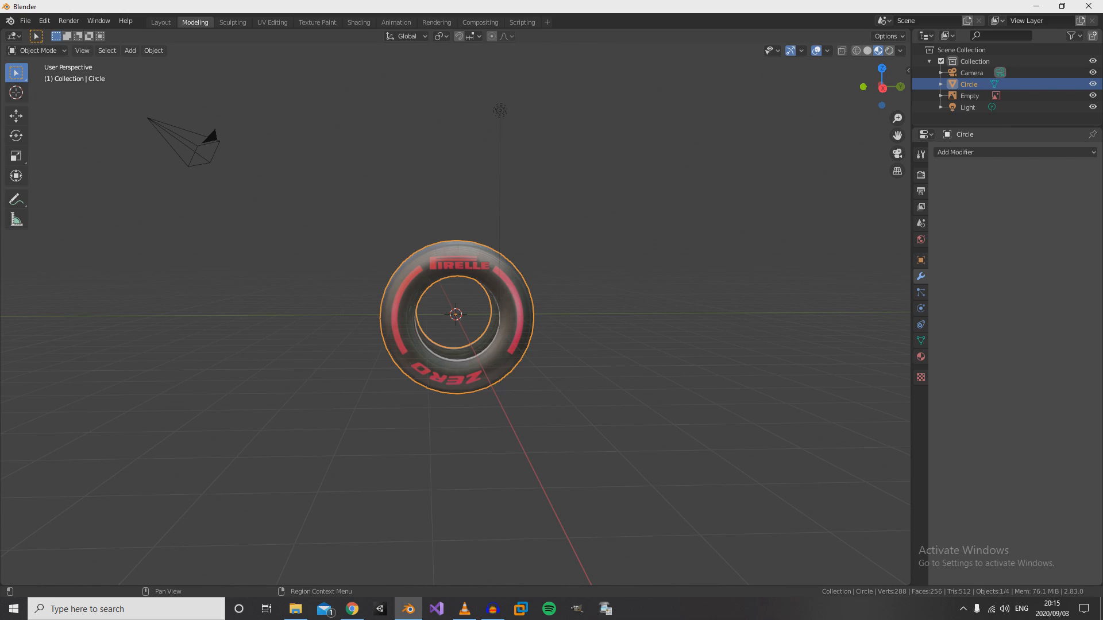
middle_drag(516, 287, 501, 326)
scroll(634, 327, up, 5)
scroll(635, 326, down, 1)
middle_drag(488, 345, 540, 313)
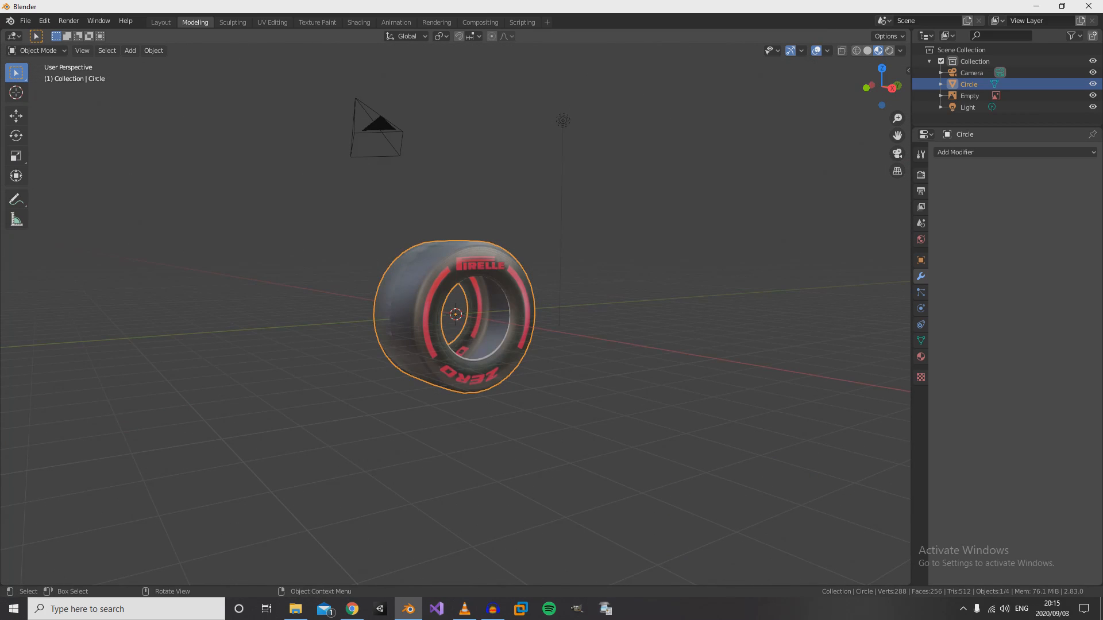
key(KP_0)
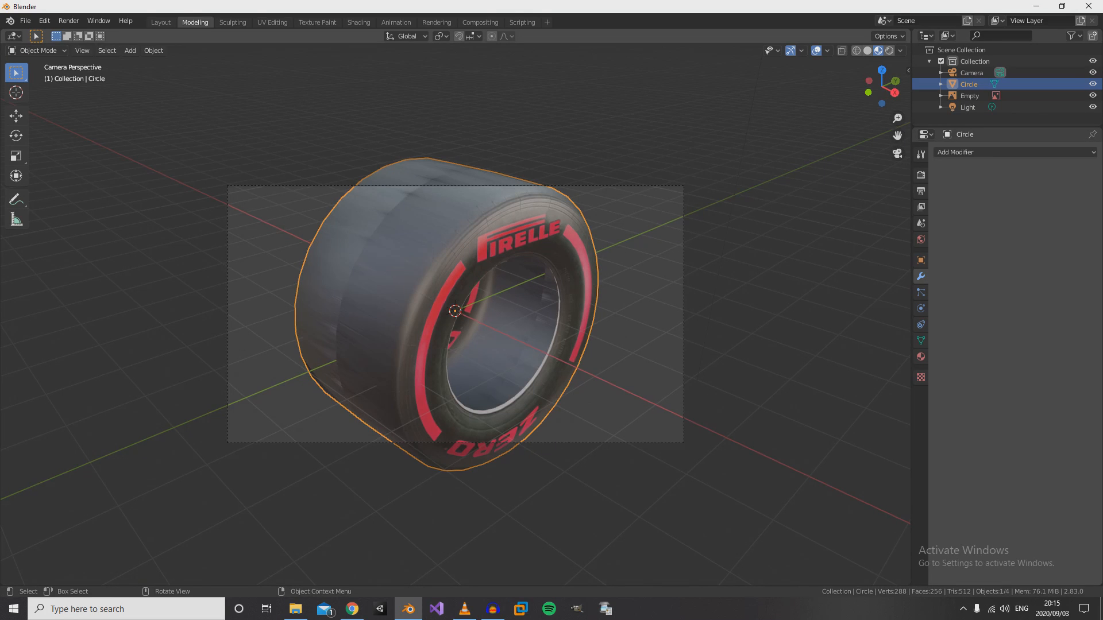
- Render the tyre from the existing camera, inspect the rendered image, and close the render
key(F12)
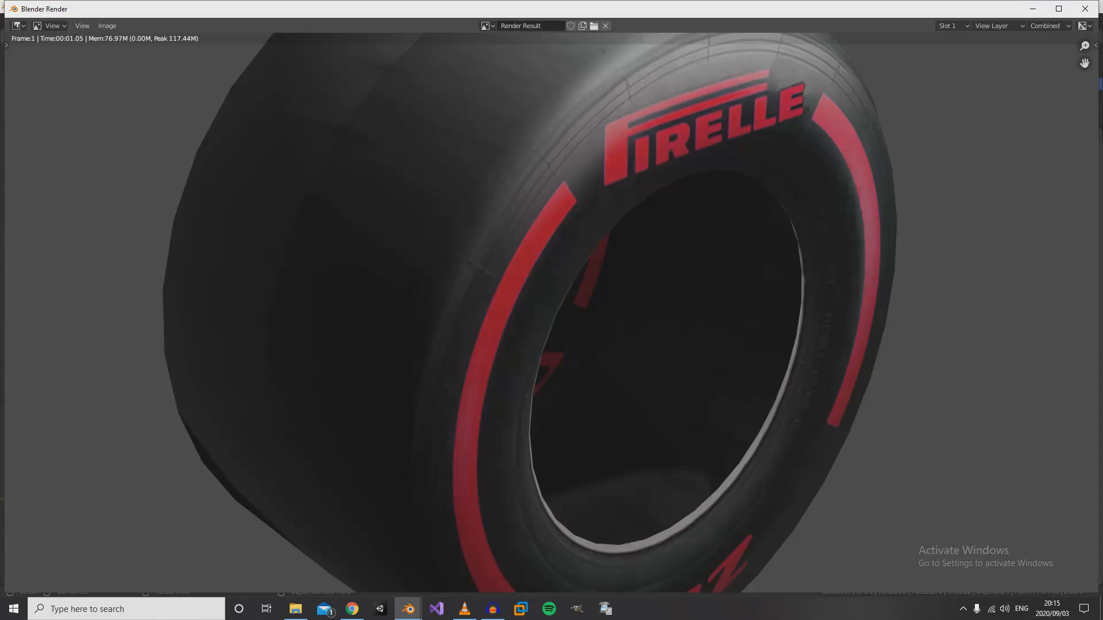
scroll(552, 313, down, 5)
scroll(551, 312, up, 3)
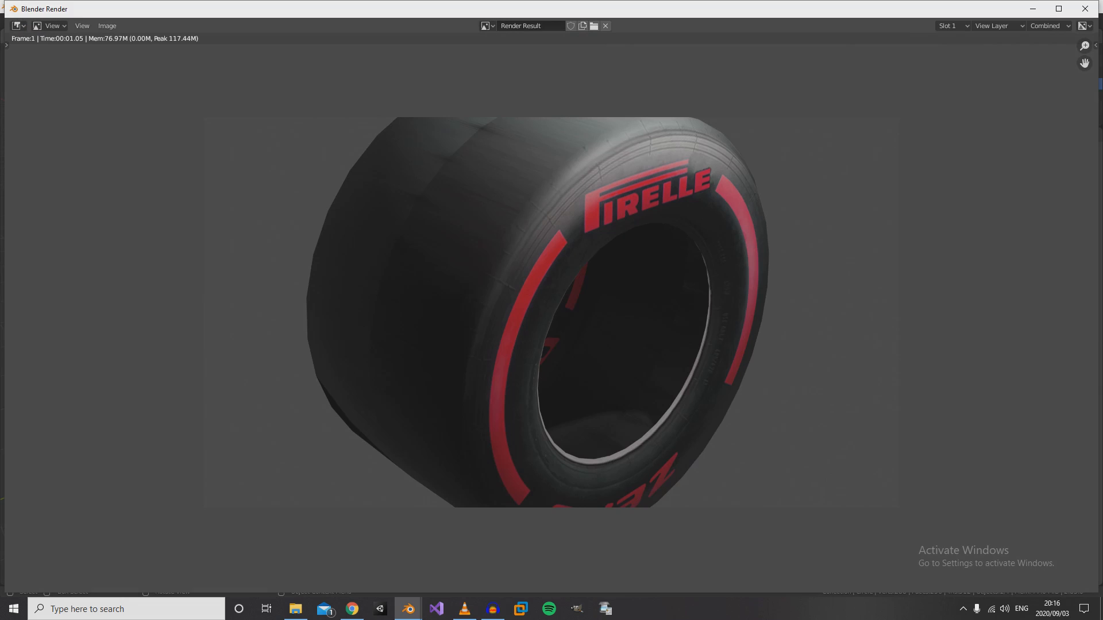
key(Escape)
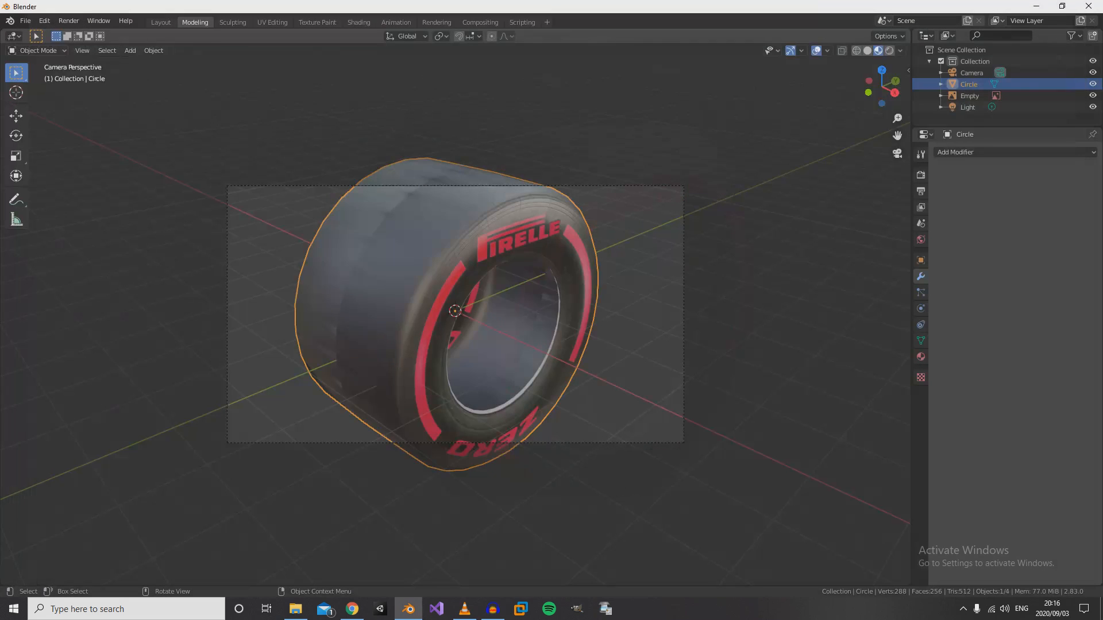
- Add a cube at the tyre's centre and scale it up uniformly by a factor of about 14
middle_drag(551, 312, 586, 293)
scroll(456, 292, down, 2)
scroll(586, 293, up, 1)
scroll(453, 313, up, 2)
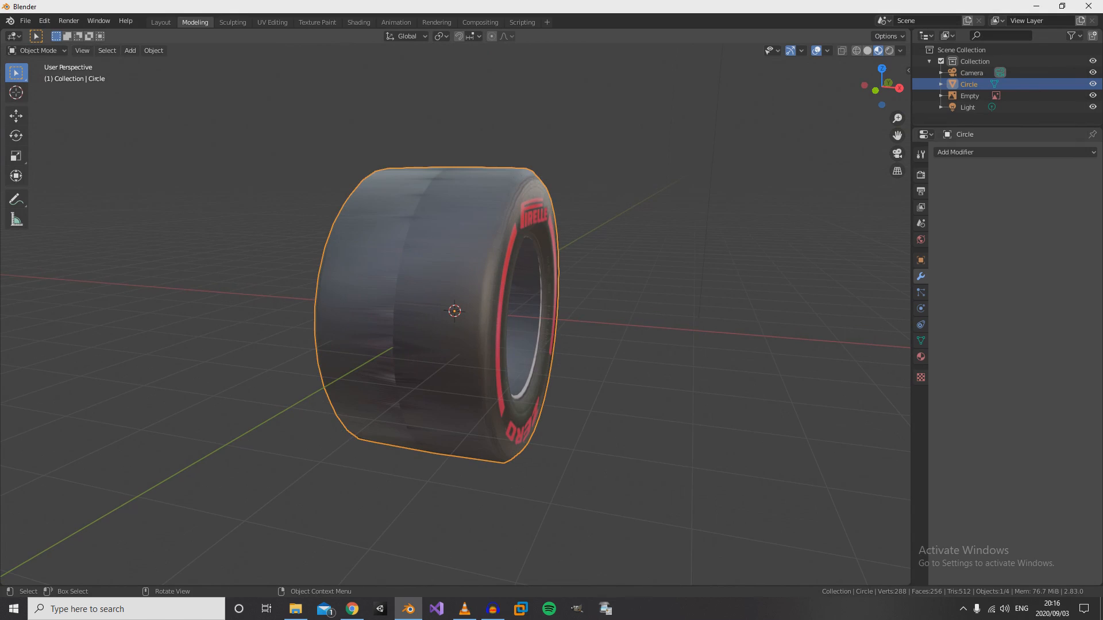
click(131, 51)
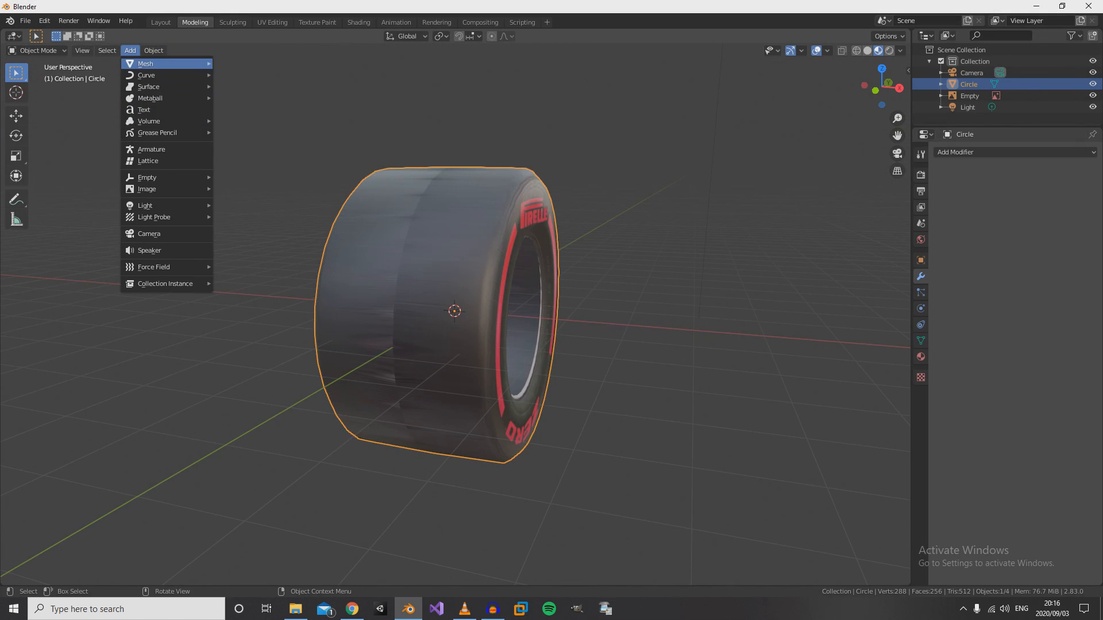
mouse_move(149, 64)
click(238, 75)
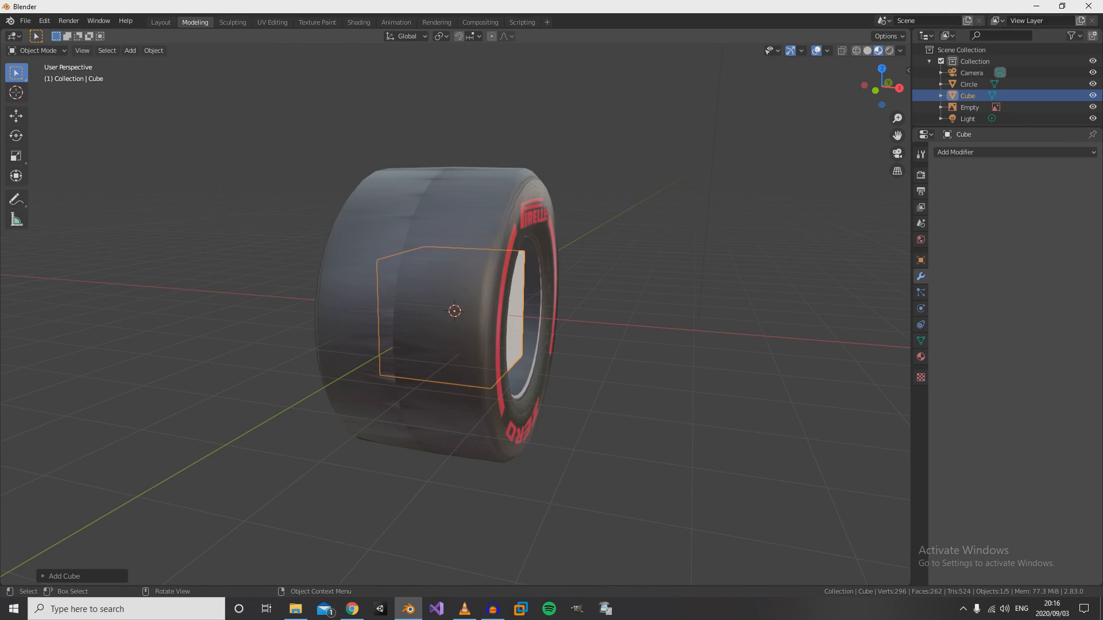
scroll(455, 312, down, 4)
key(KP_7)
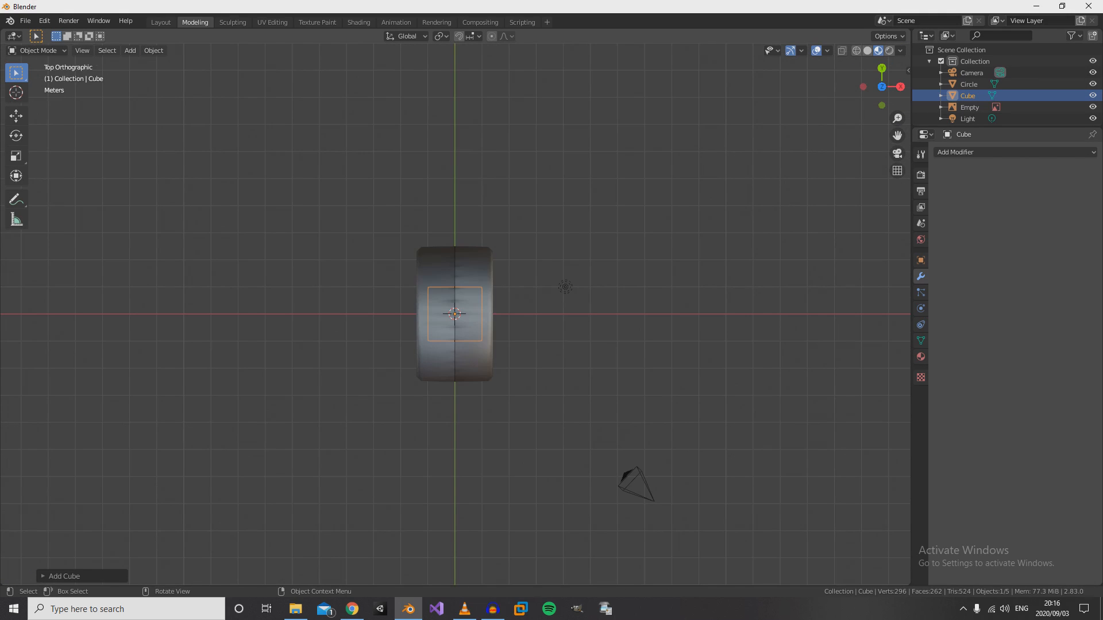
key(s)
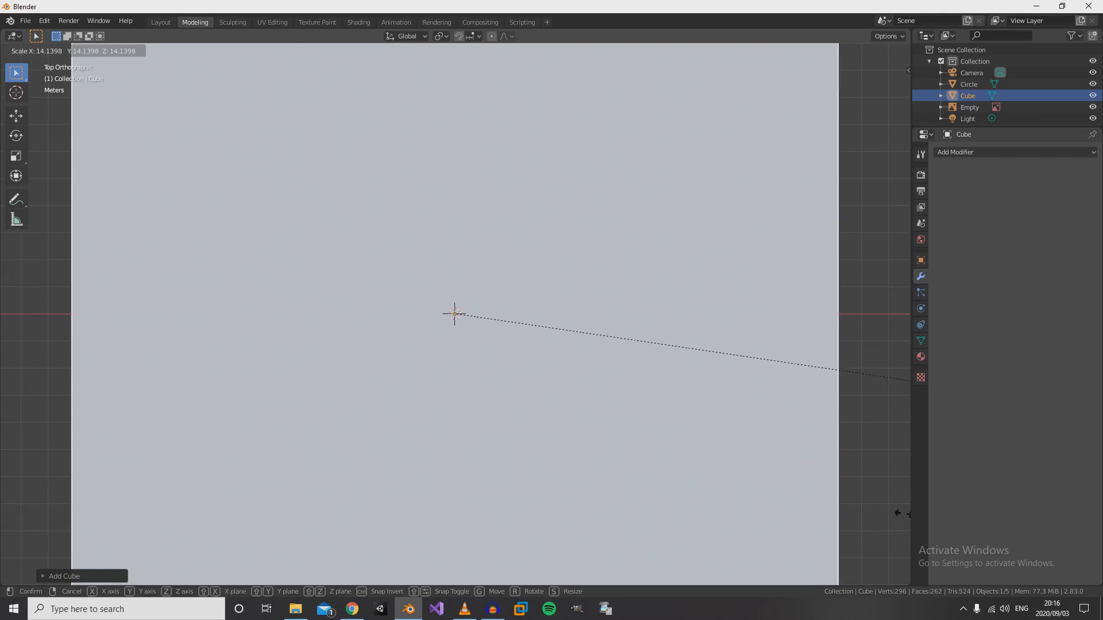
click(873, 498)
- Flatten the enlarged cube into a thin floor slab by scaling it to about 0.013 along Z
scroll(873, 498, down, 9)
middle_drag(873, 498, 822, 390)
key(s)
key(z)
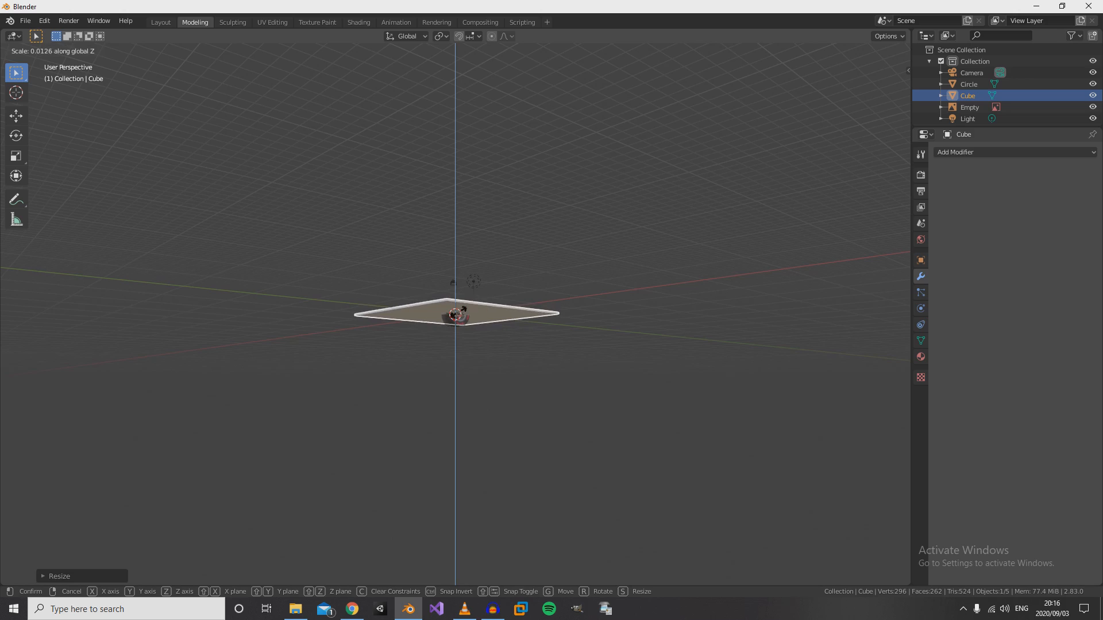
click(458, 312)
scroll(459, 312, up, 6)
middle_drag(457, 293, 455, 313)
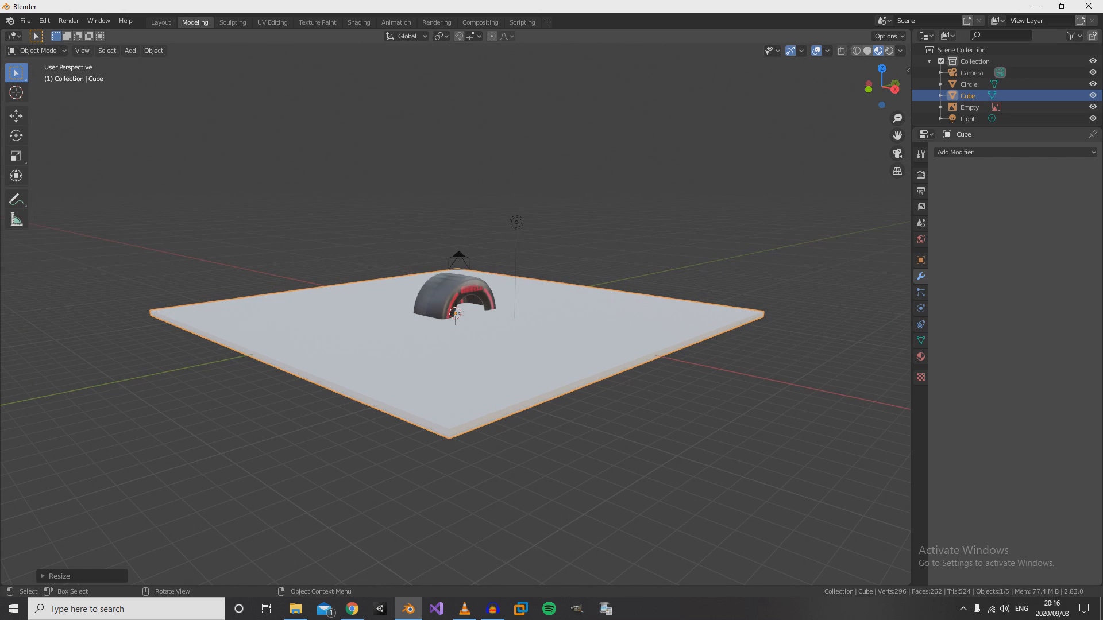
- Lower the floor slab about 2.5 m along Z so that the tyre rests on it
key(g)
key(z)
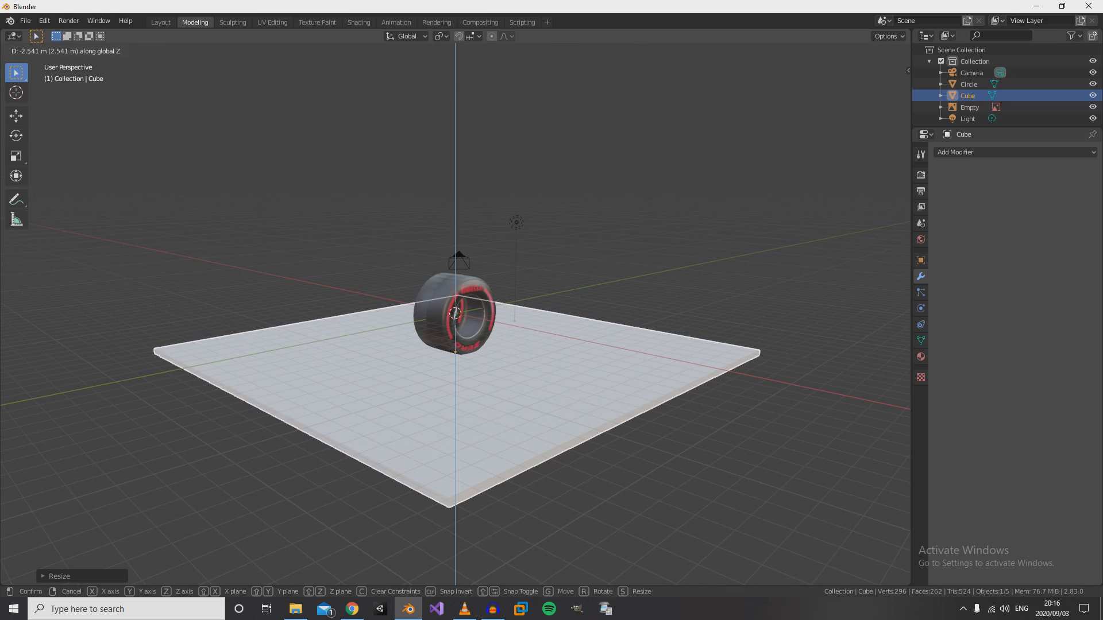
click(455, 352)
mouse_move(456, 352)
middle_down()
mouse_move(404, 344)
mouse_move(462, 341)
middle_up()
scroll(435, 347, up, 1)
scroll(435, 347, up, 5)
scroll(463, 342, down, 3)
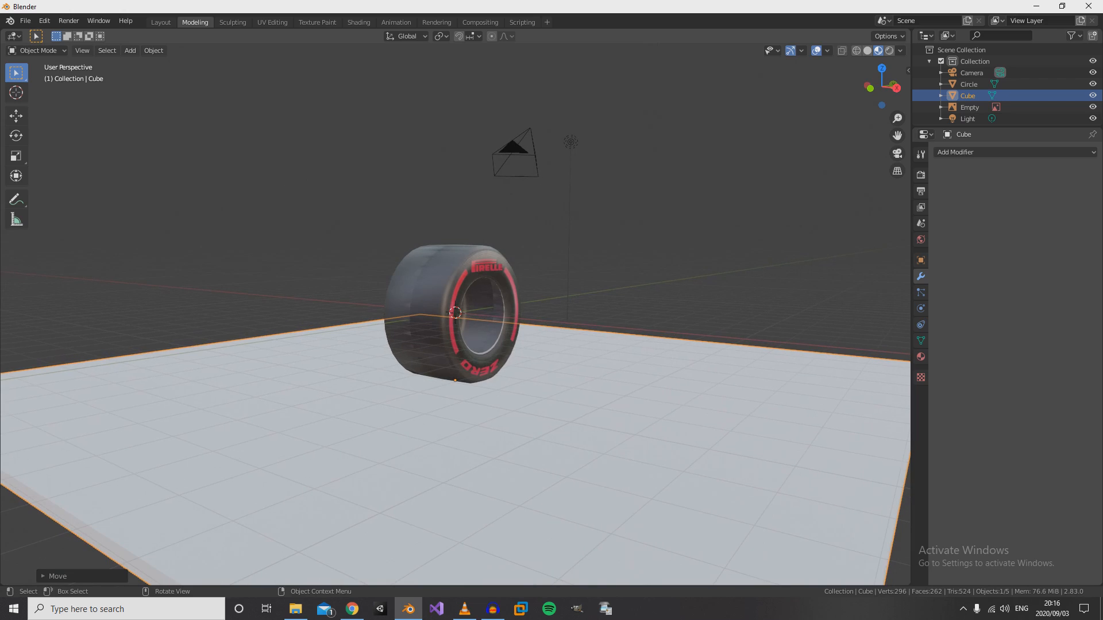
- Select the camera and align it to the current low view of the tyre and floor
click(515, 154)
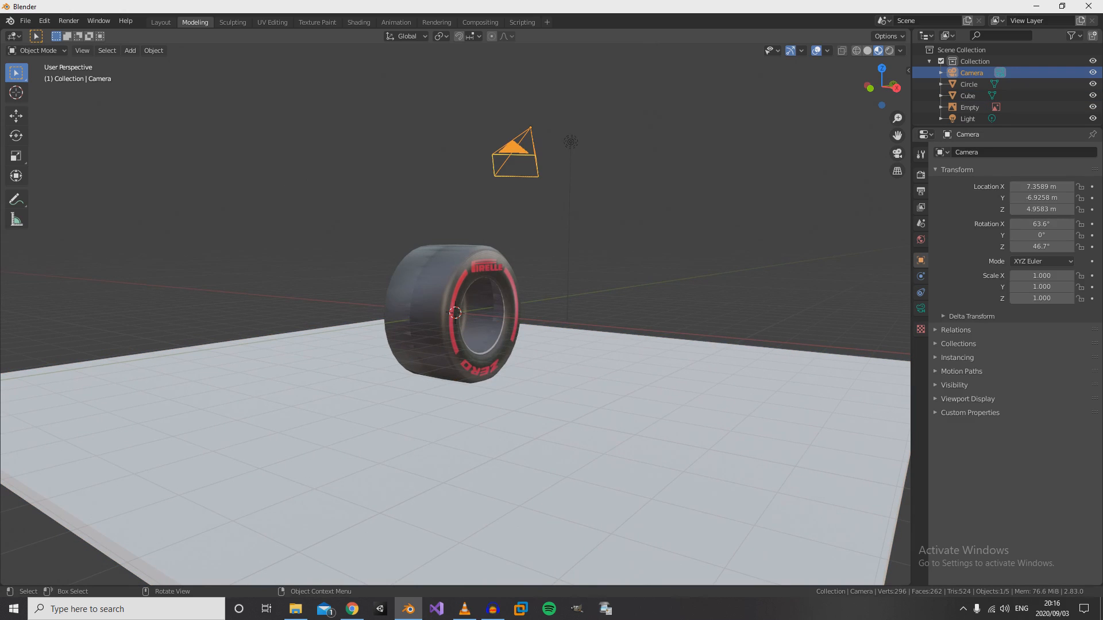
key(ctrl)
key(ctrl+alt+KP_0)
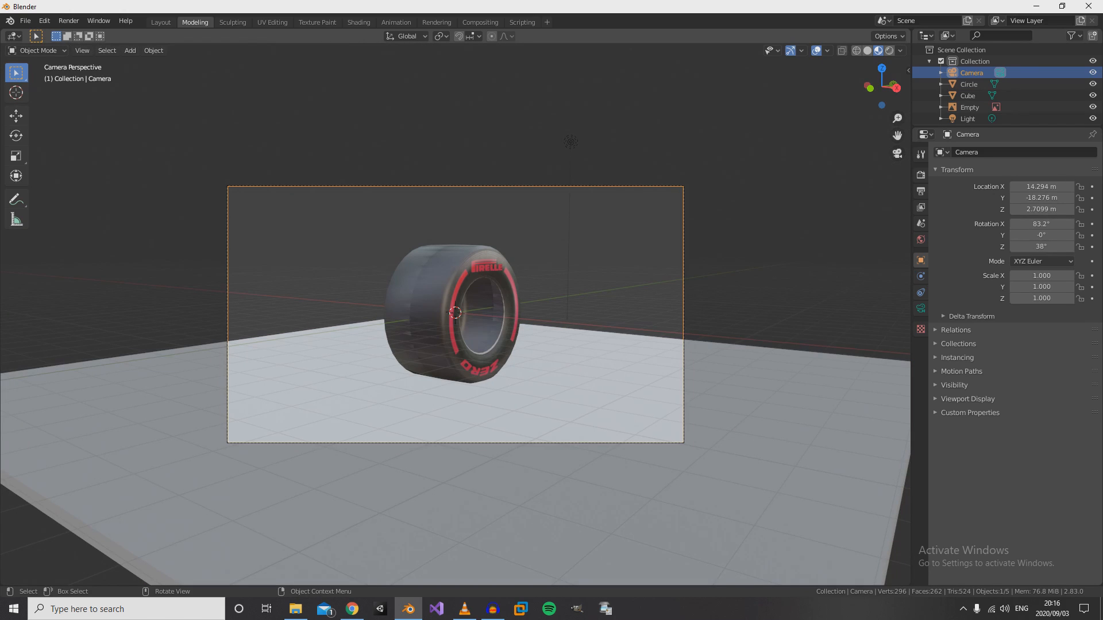
scroll(454, 314, up, 3)
scroll(455, 314, down, 1)
scroll(454, 314, up, 1)
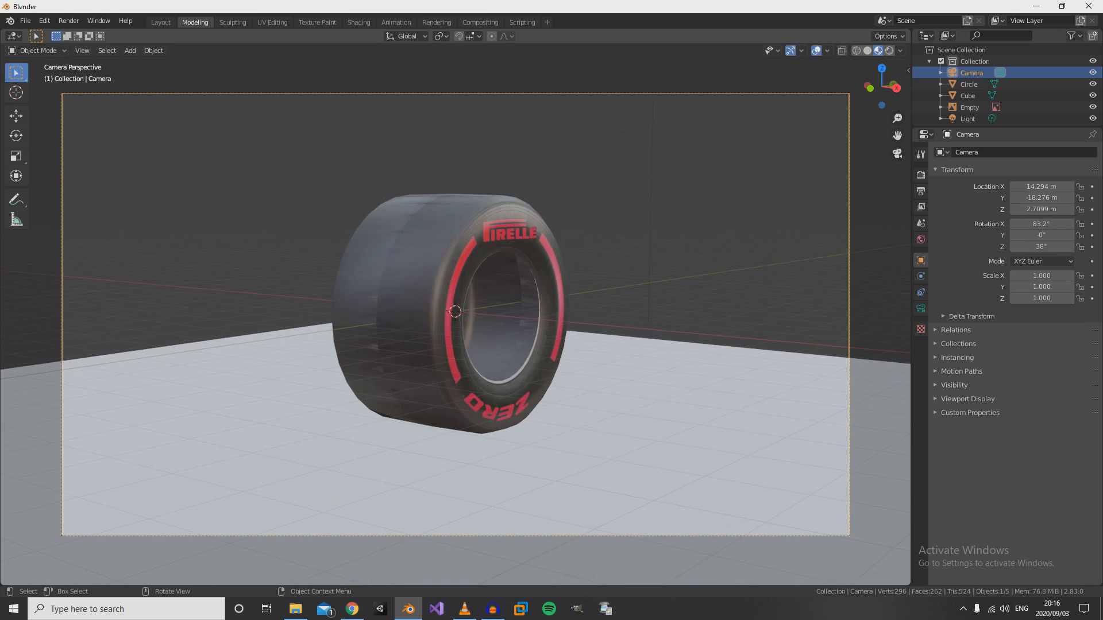
- Align the camera to a view of the tyre's sidewall from around the other side
middle_drag(455, 314, 336, 312)
scroll(337, 316, up, 3)
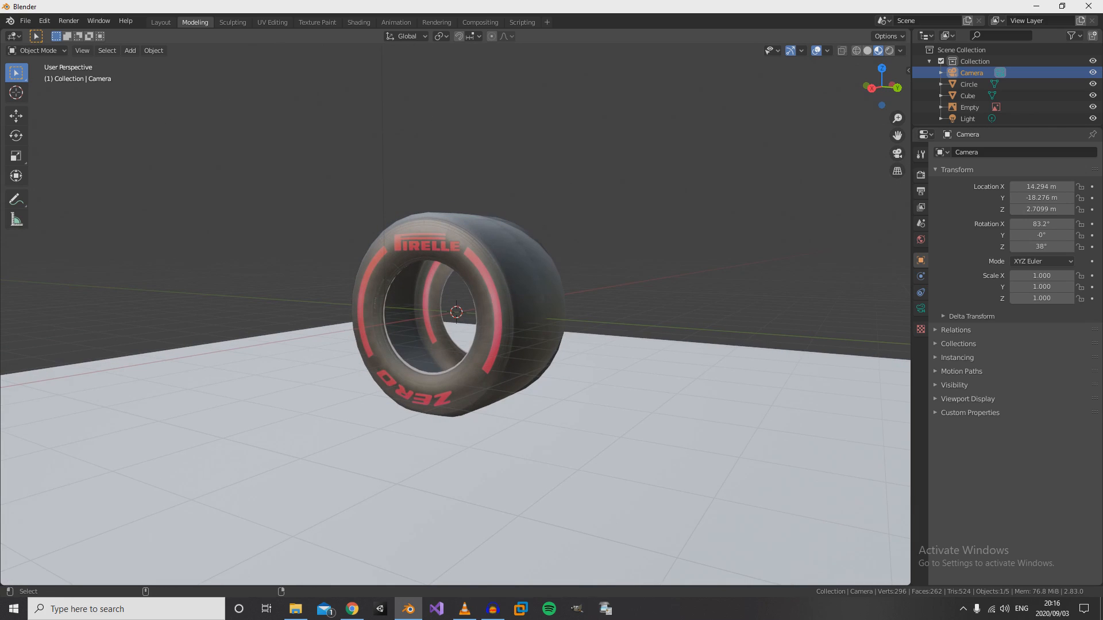
key(ctrl+alt+KP_0)
scroll(337, 311, down, 3)
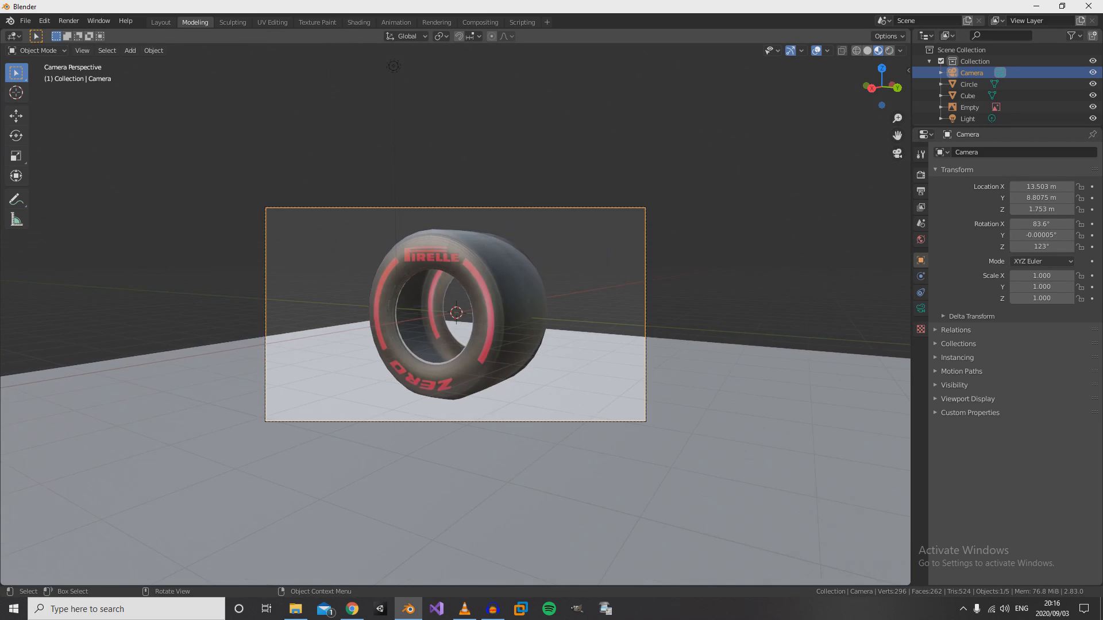
- Align the camera to a wider, slightly raised three-quarter view showing the tread, red-lettered sidewall and floor
scroll(336, 311, up, 2)
middle_drag(336, 311, 472, 313)
scroll(455, 313, down, 5)
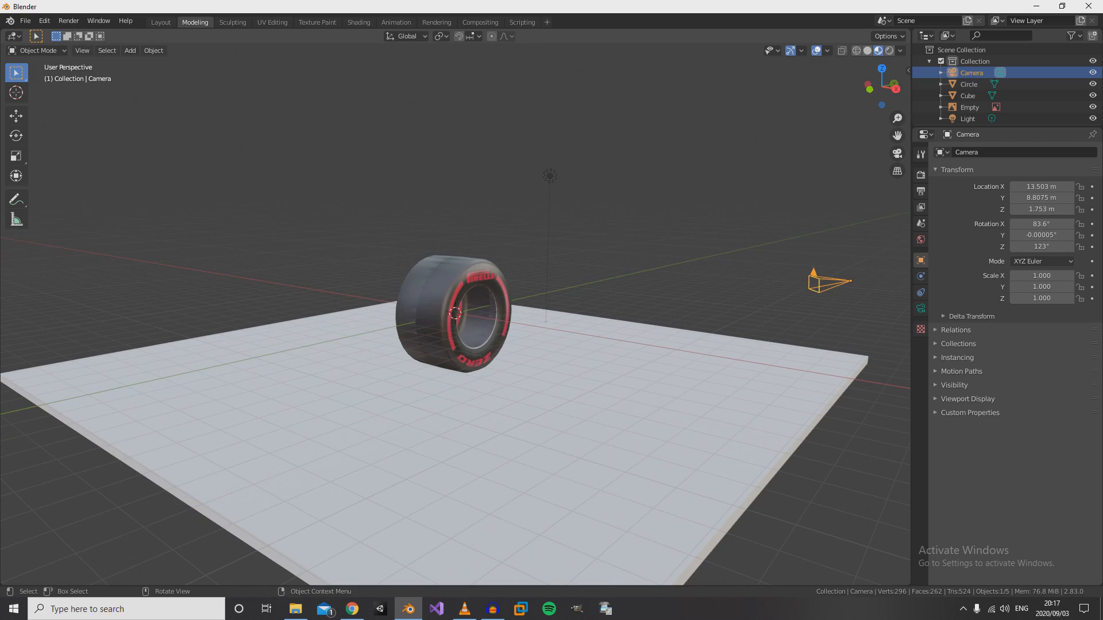
key(ctrl+alt+KP_0)
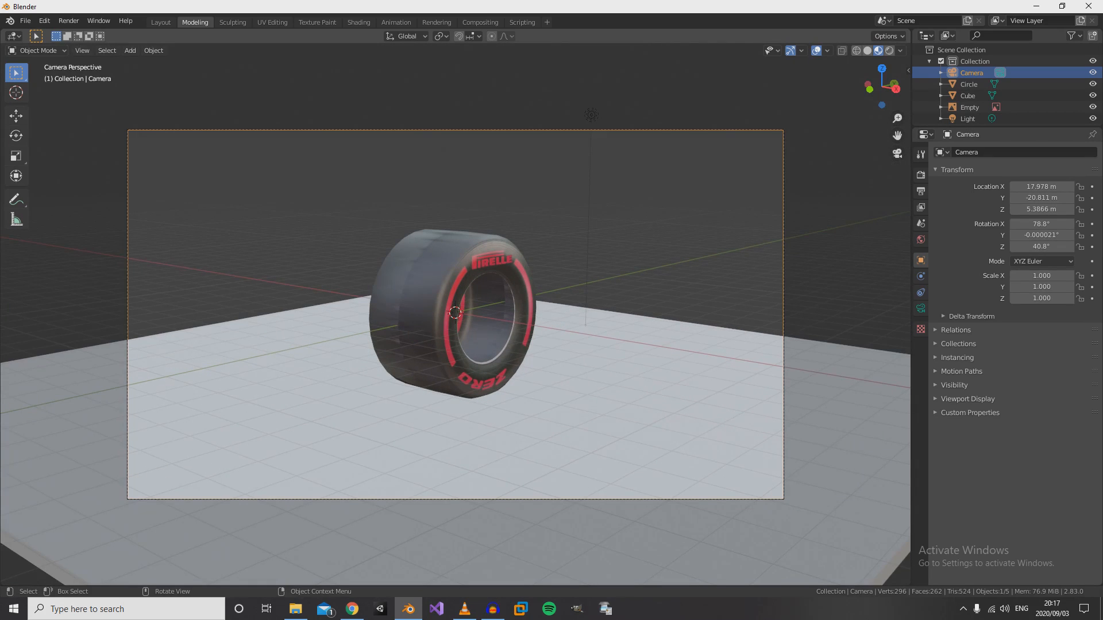
- Render the tyre on its floor, close the render, and examine the tread and sidewalls from other angles
key(F12)
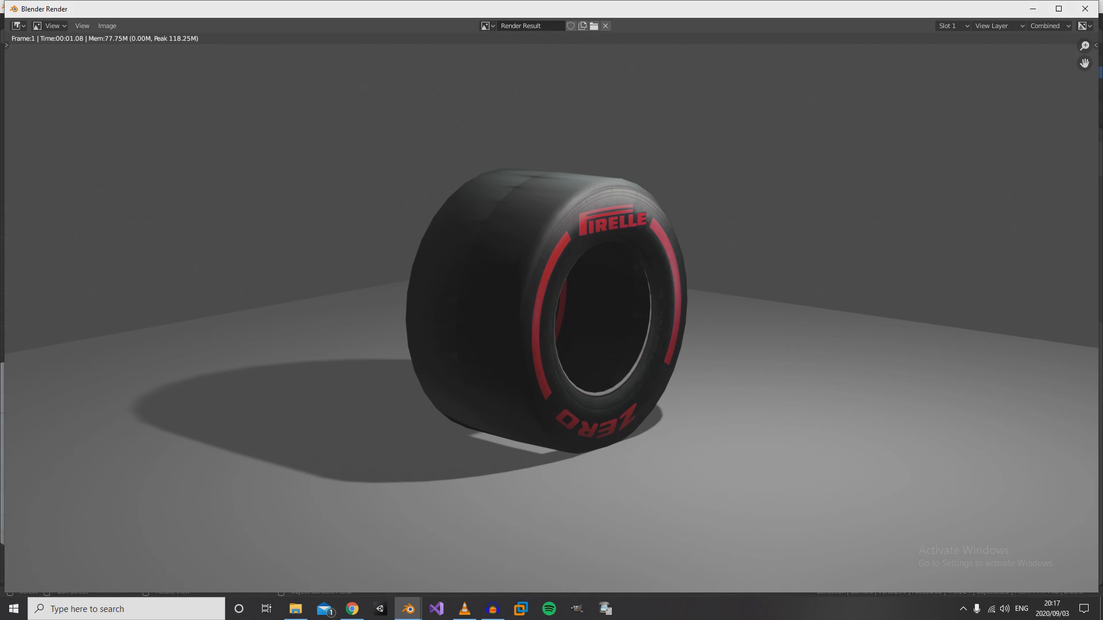
click(1084, 9)
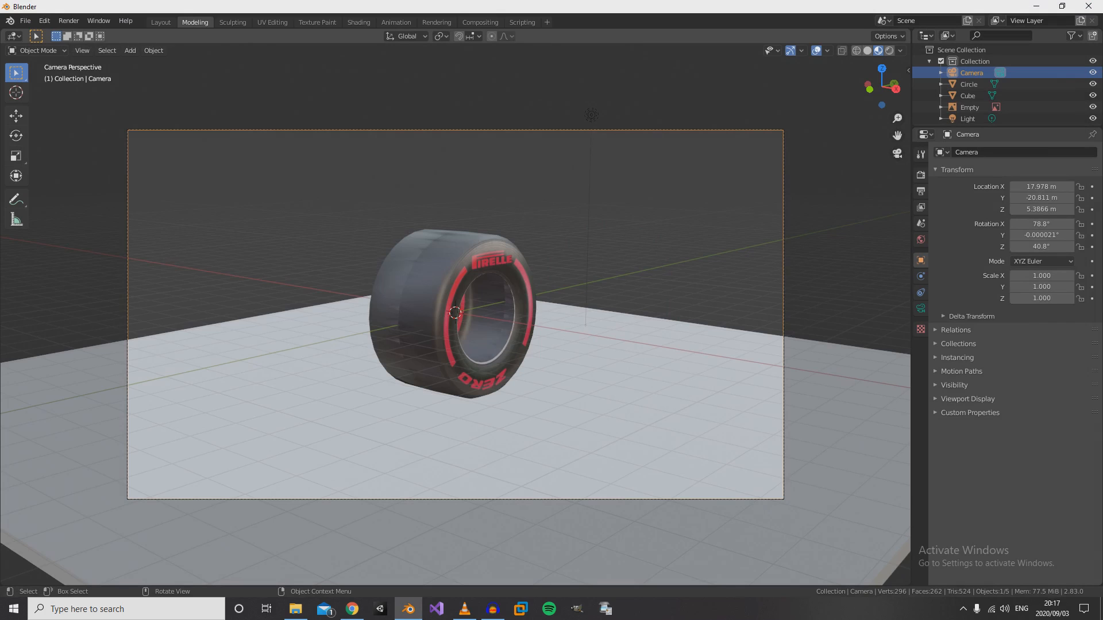
middle_drag(574, 322, 321, 338)
scroll(454, 316, up, 5)
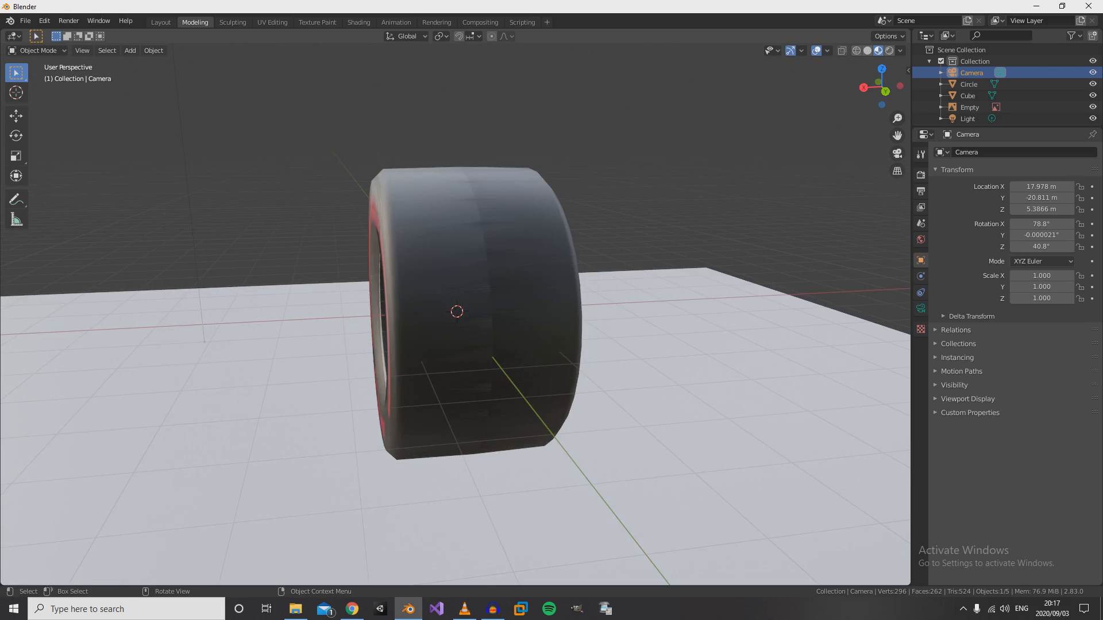
middle_drag(516, 322, 453, 336)
scroll(316, 321, down, 3)
scroll(424, 339, down, 4)
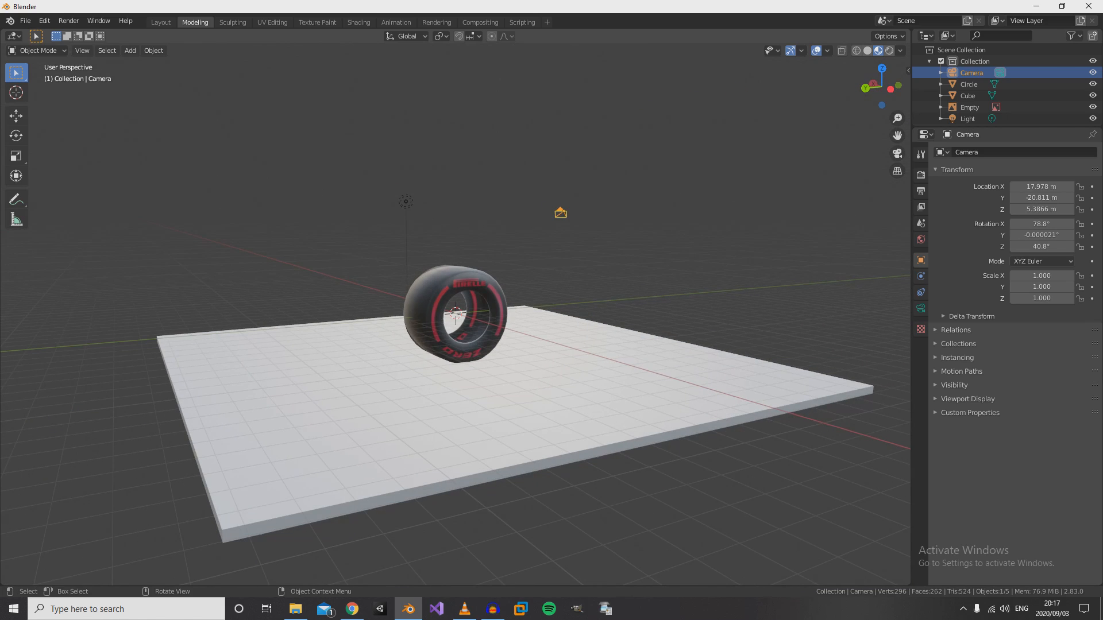